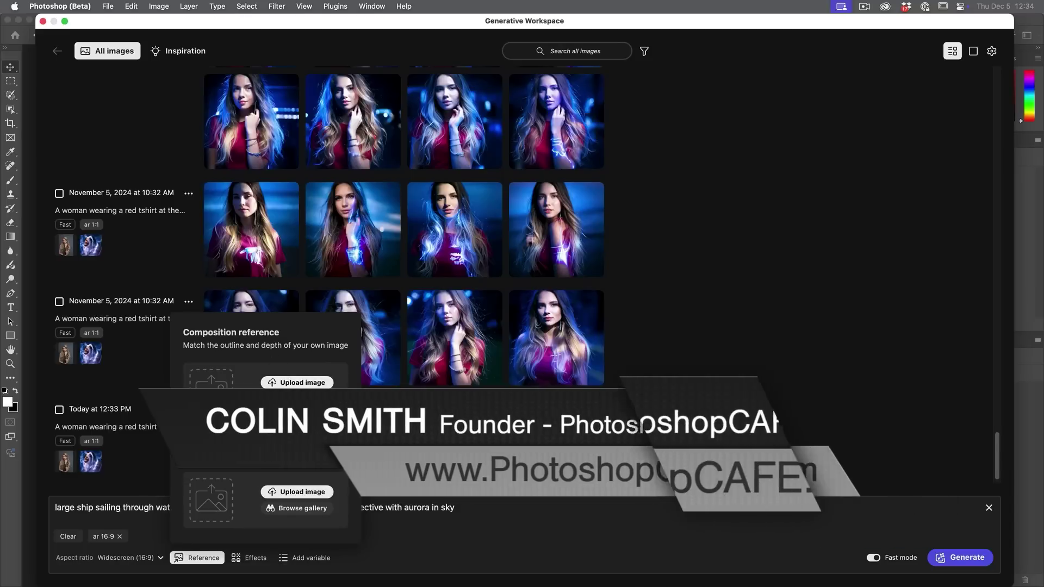
Close the Reference options and bring up the Effects styles for the ship prompt.
left_click(416, 531)
left_click(250, 558)
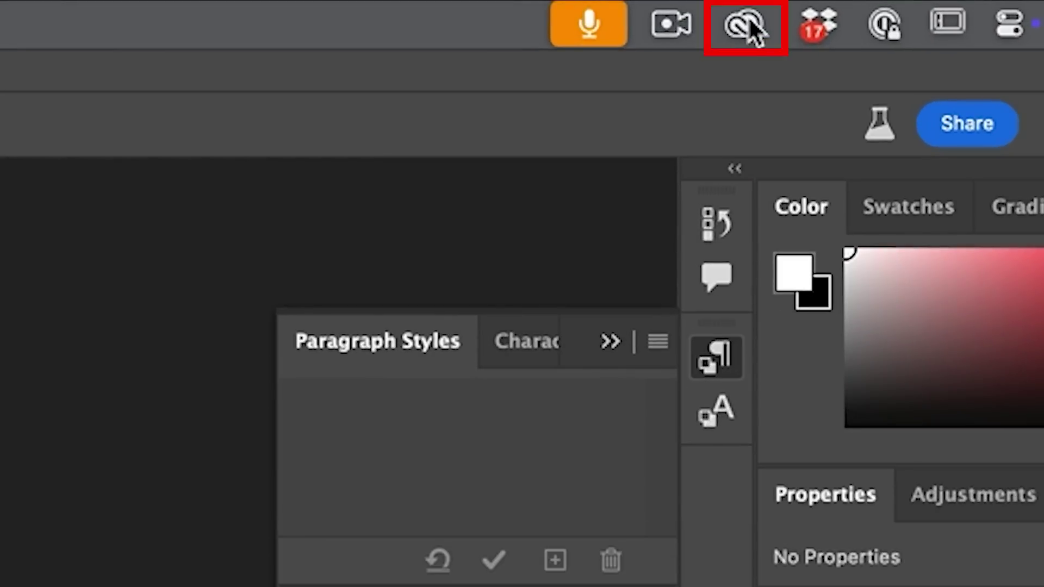
Open Creative Cloud from the menu bar and filter its Apps list to Beta versions.
left_click(746, 25)
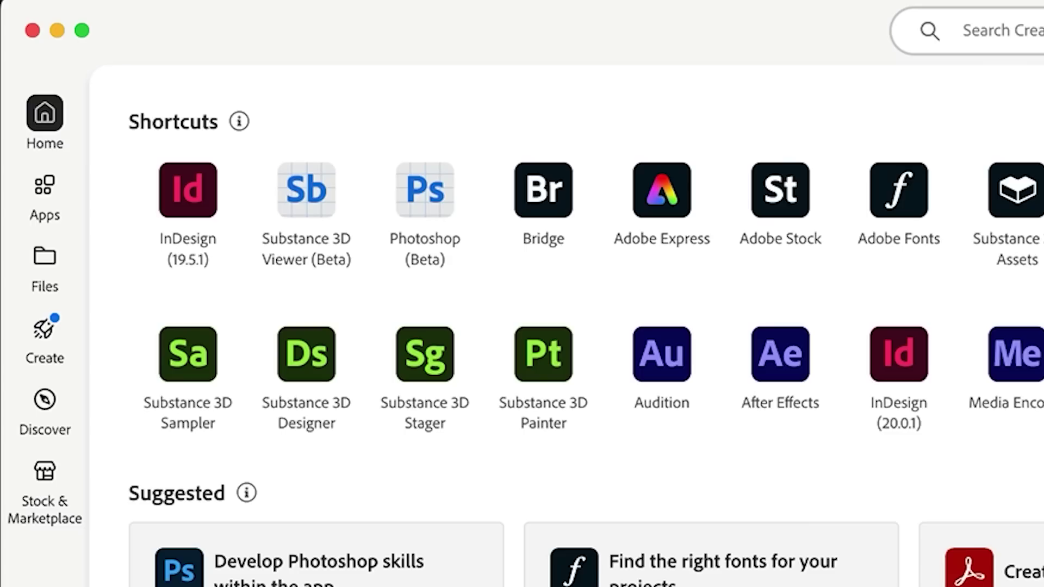
left_click(46, 192)
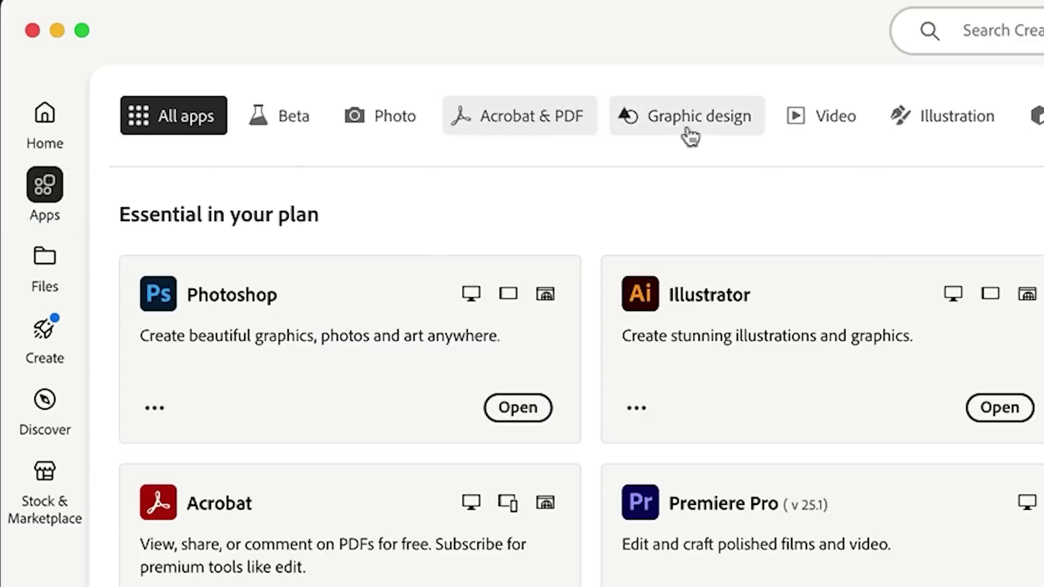
left_click(291, 115)
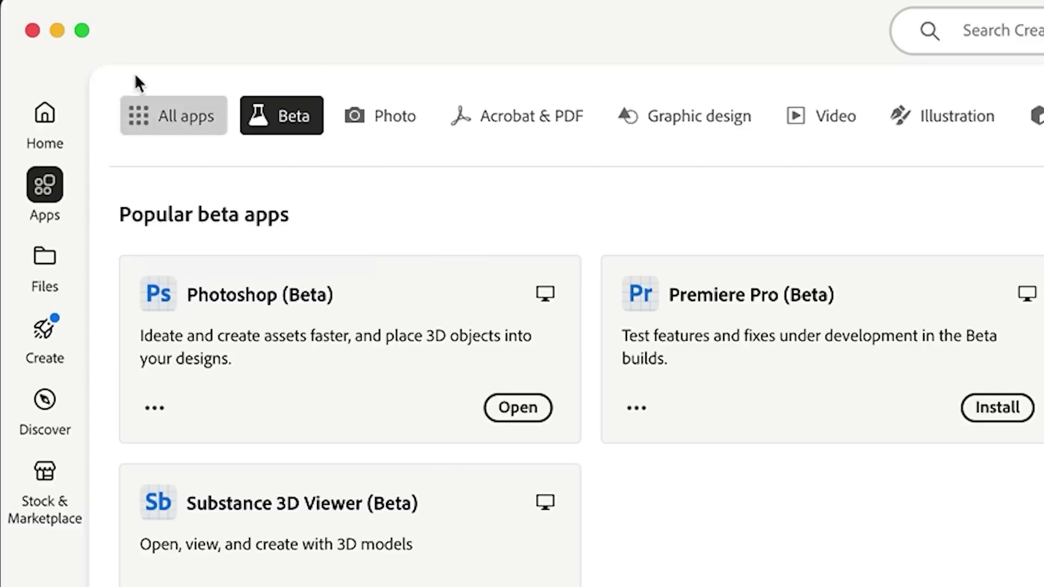
Minimize Creative Cloud and launch Edit > Generative Workspace in Photoshop (Beta).
left_click(57, 32)
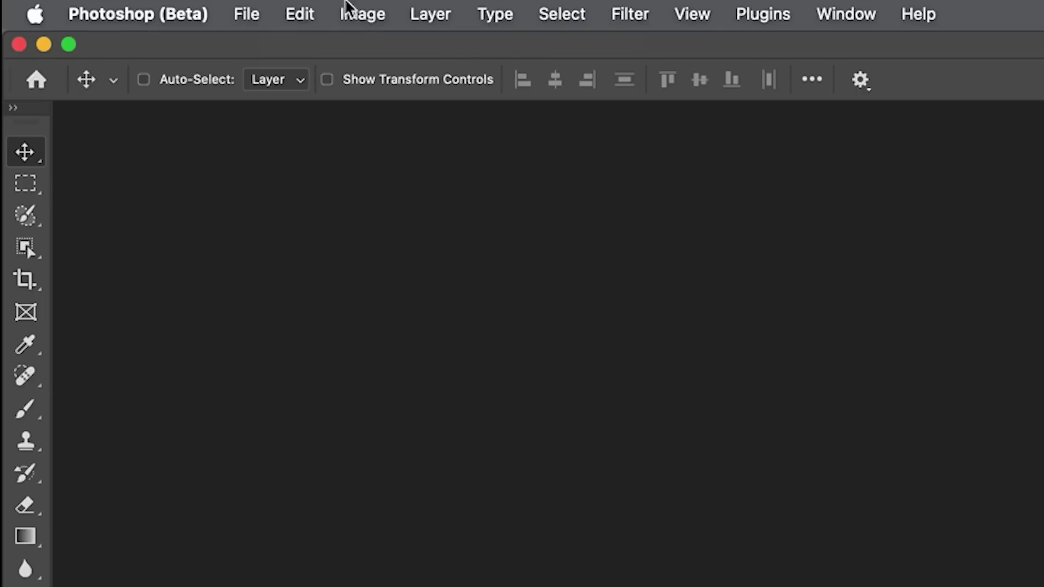
left_click(301, 12)
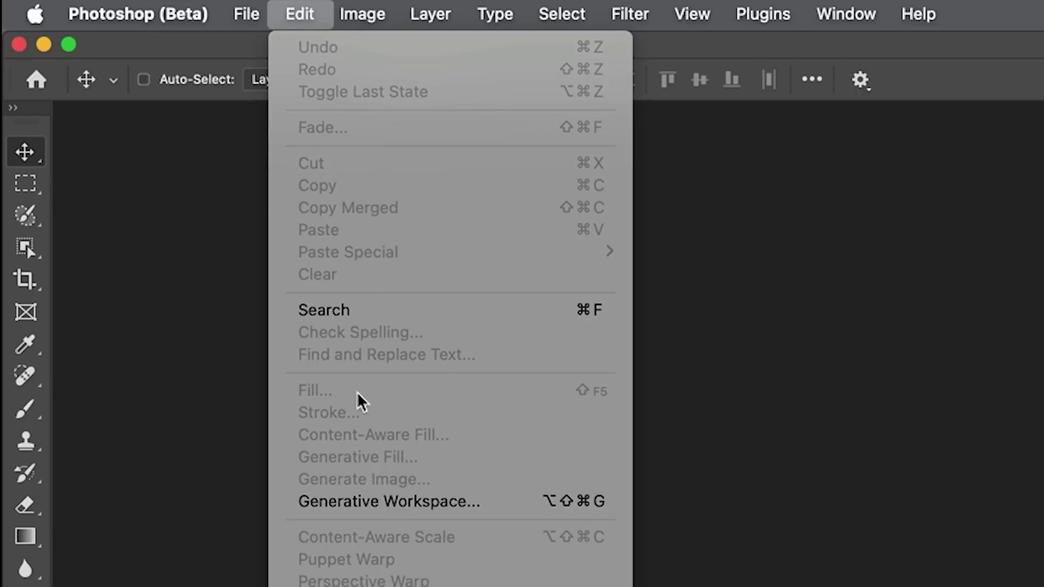
left_click(389, 501)
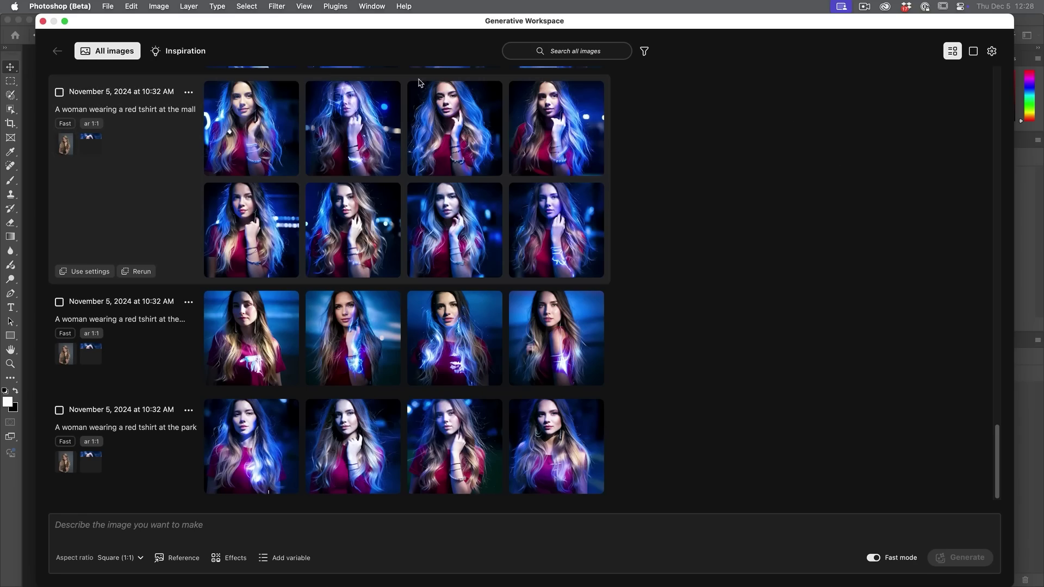
scroll(337, 218, "up", 5)
scroll(393, 234, "up", 15)
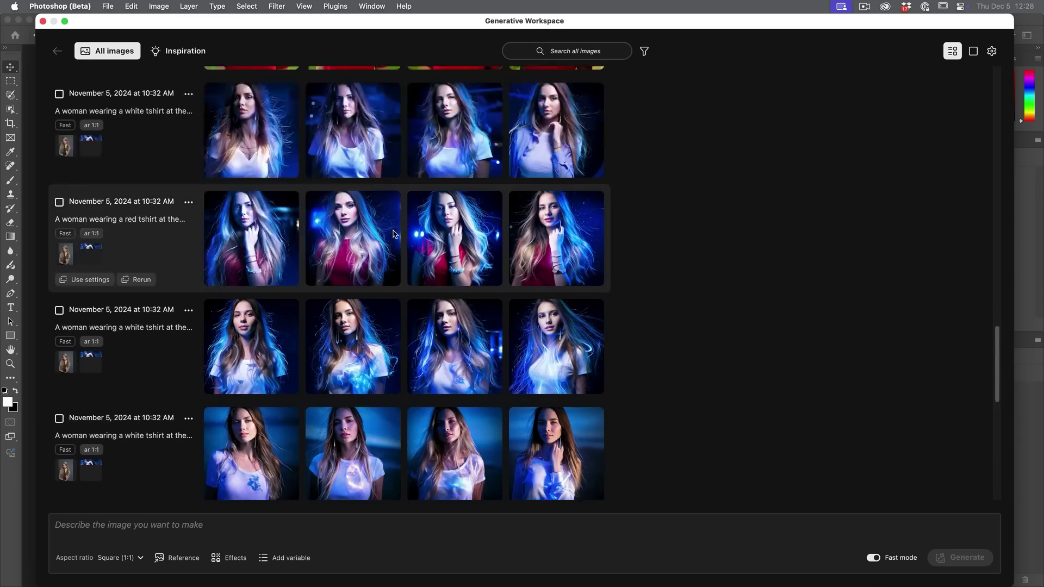
scroll(394, 230, "down", 20)
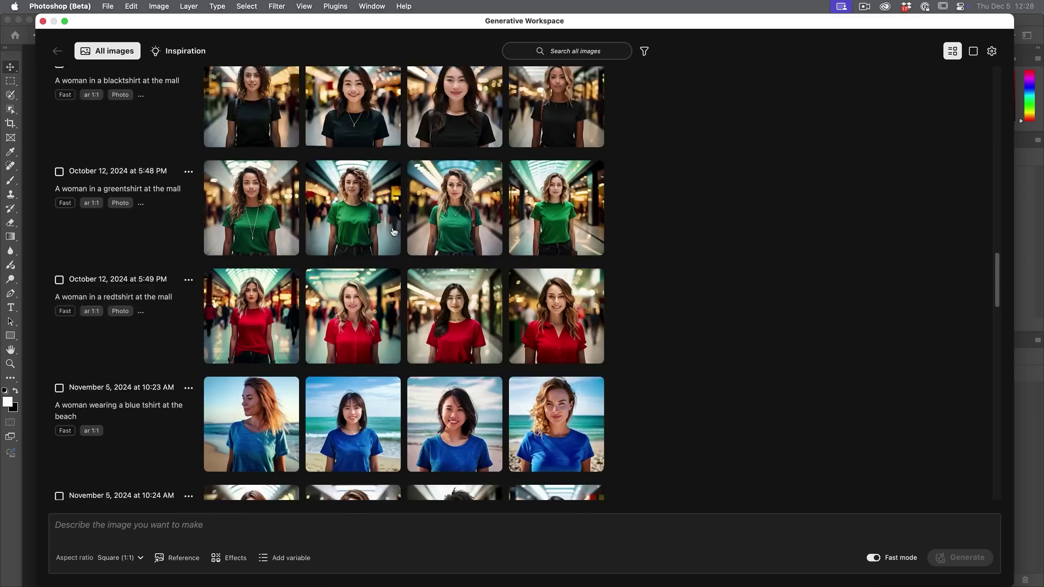
scroll(407, 242, "down", 1)
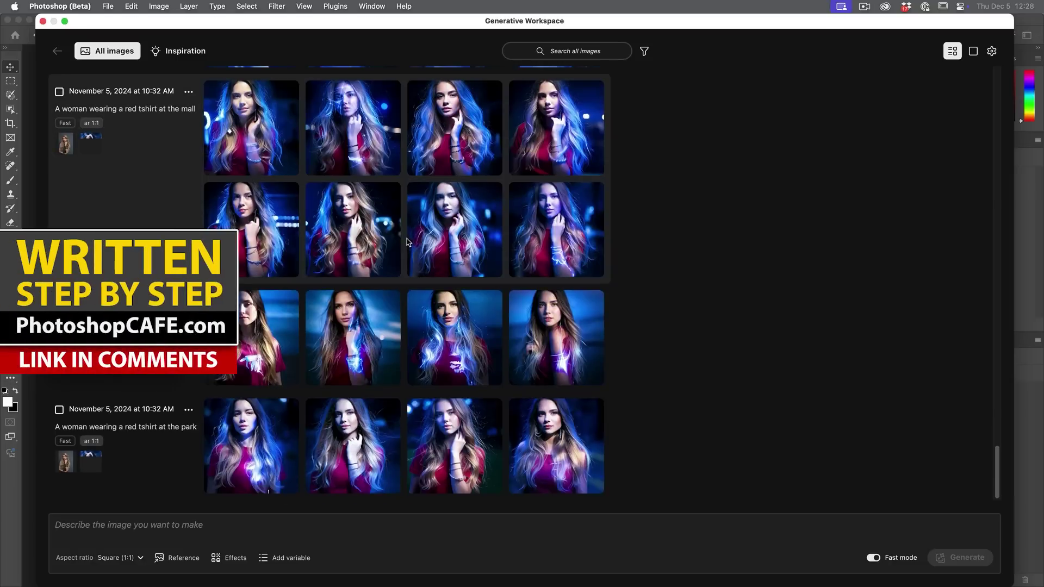
mouse_move(429, 324)
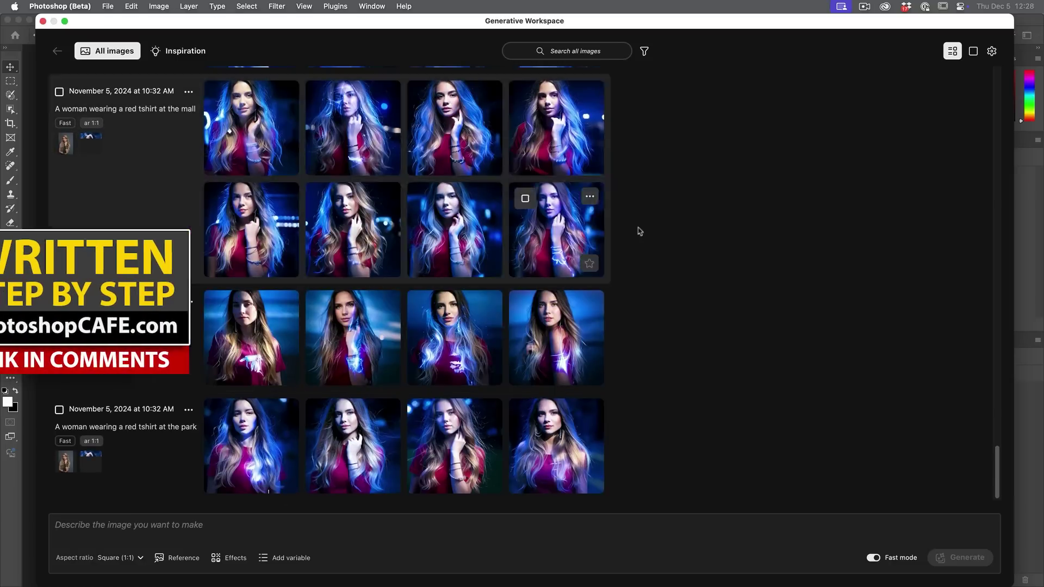
left_click(973, 54)
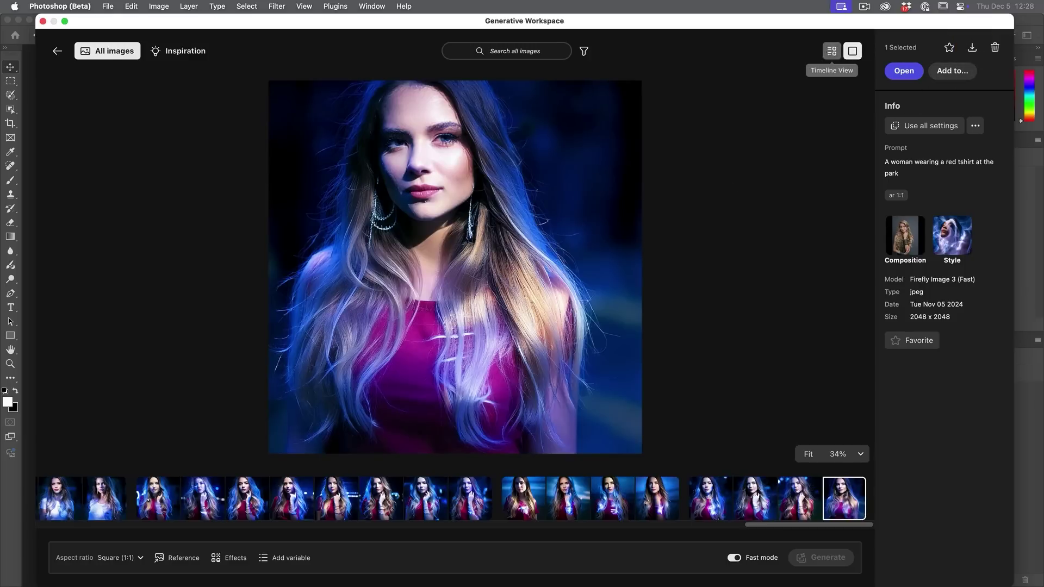
left_click(832, 51)
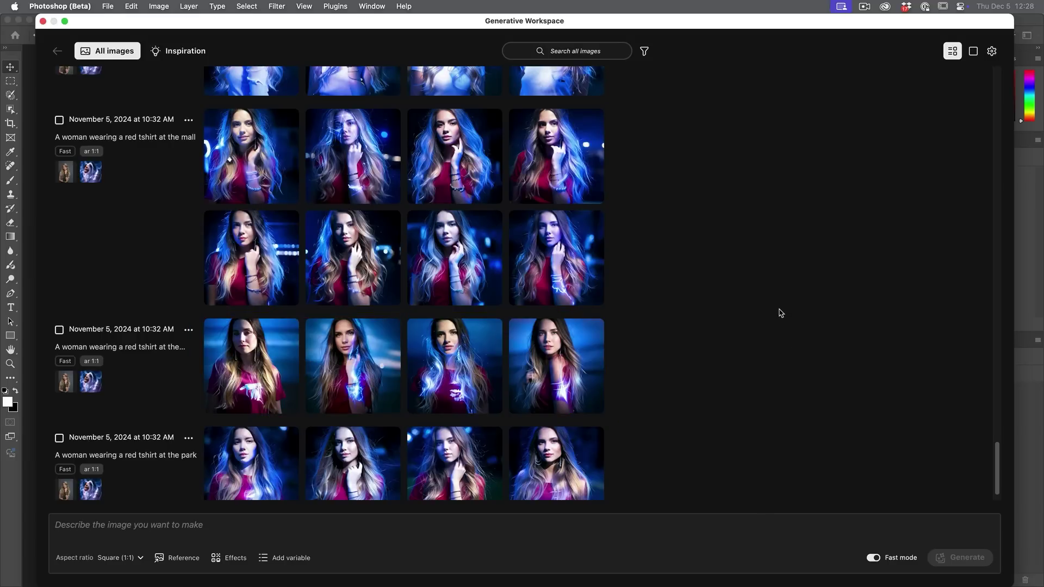
left_click(873, 558)
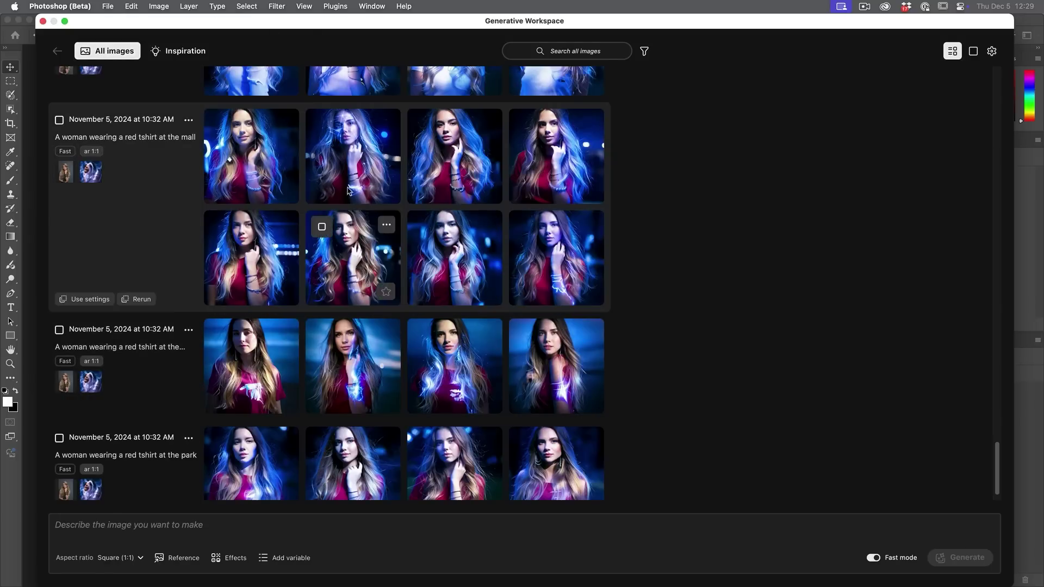
left_click(199, 54)
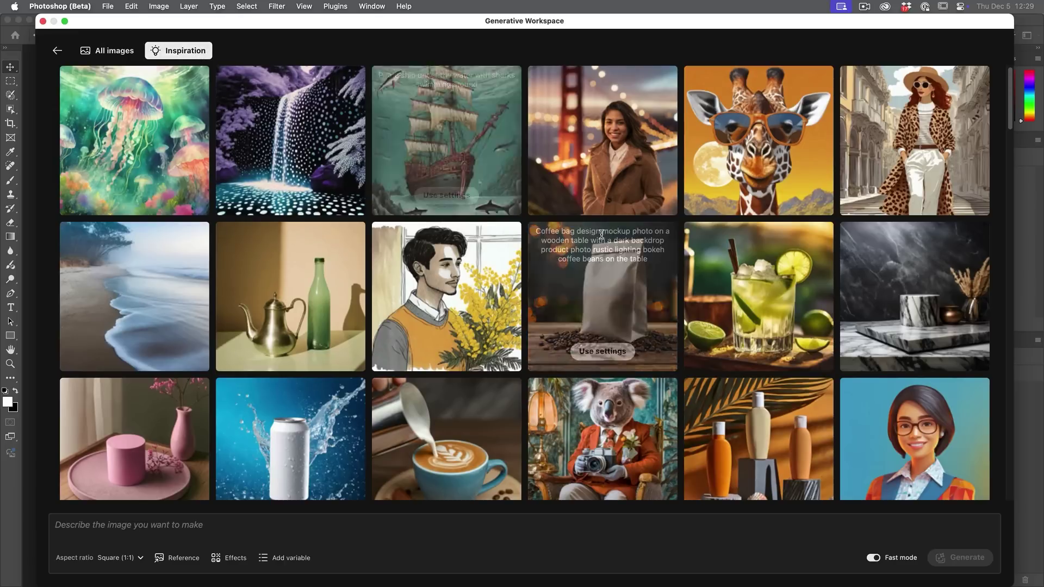
Reuse the prompt and settings of the Shiba Inu on Mars inspiration image.
scroll(601, 234, "down", 15)
scroll(602, 234, "down", 10)
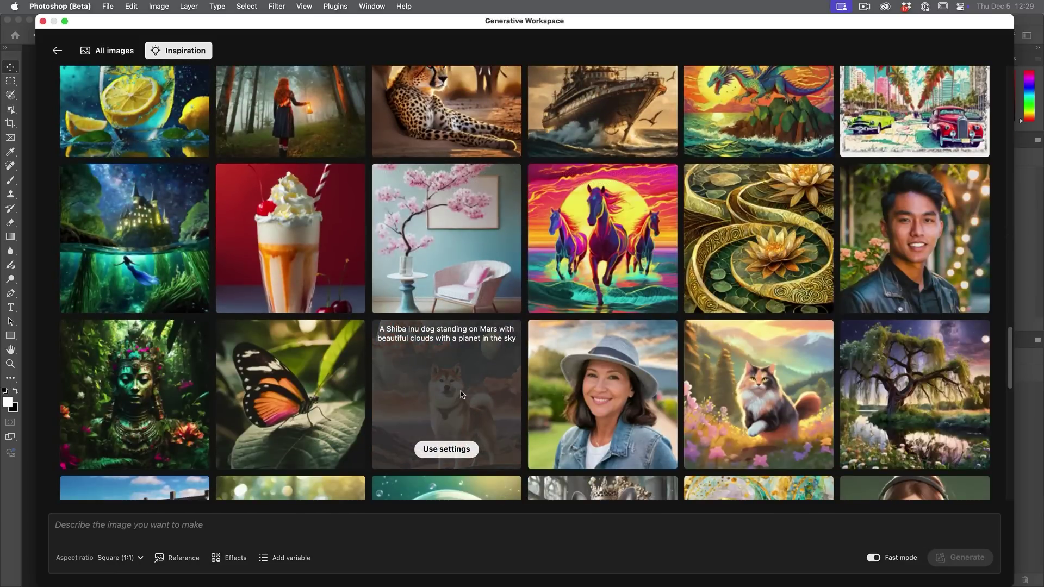
left_click(447, 453)
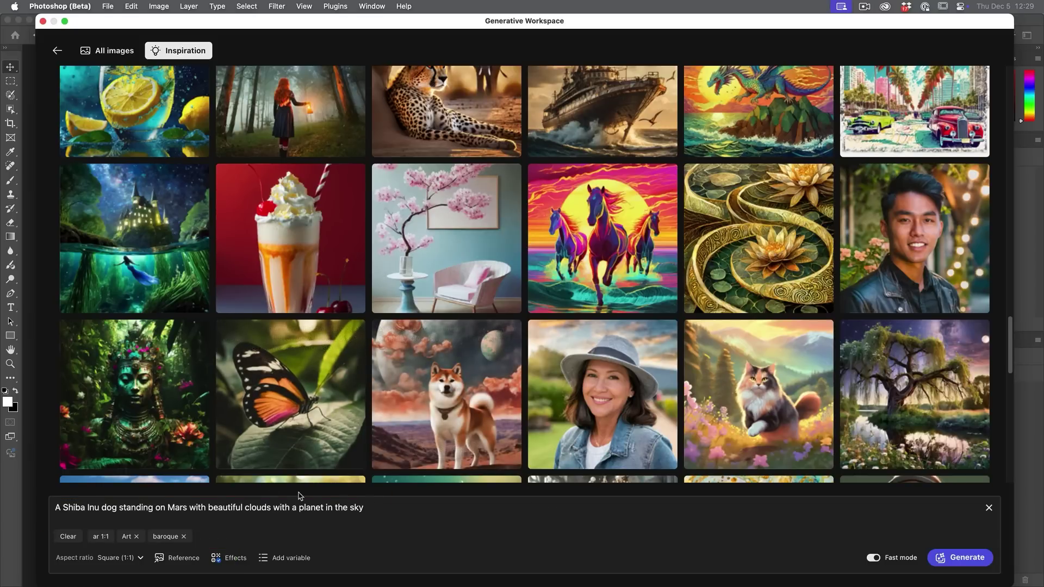
Remove the Art content type, keep Baroque under Movements, and return to All images.
left_click(216, 562)
left_click(229, 562)
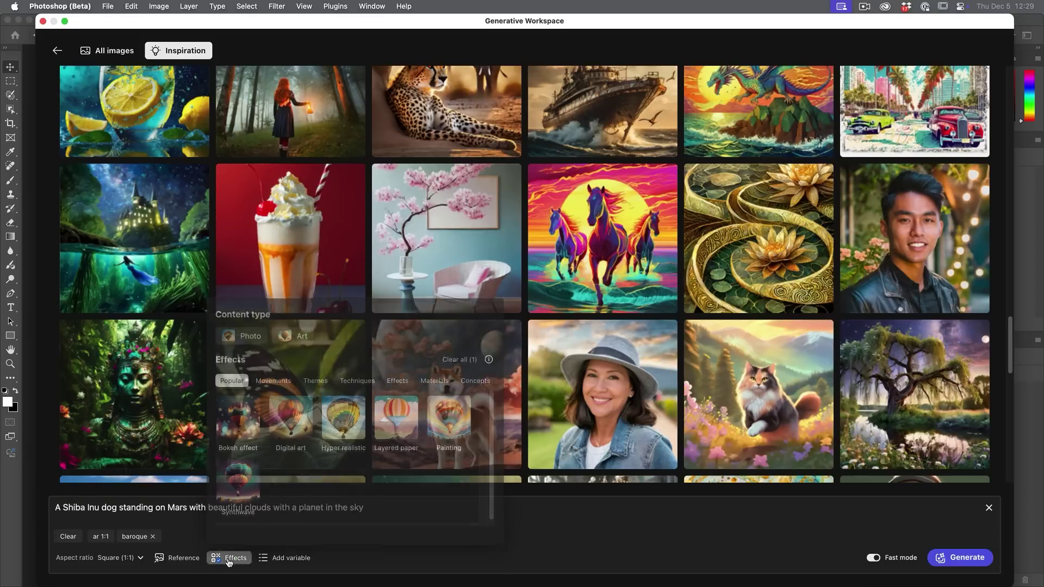
left_click(229, 562)
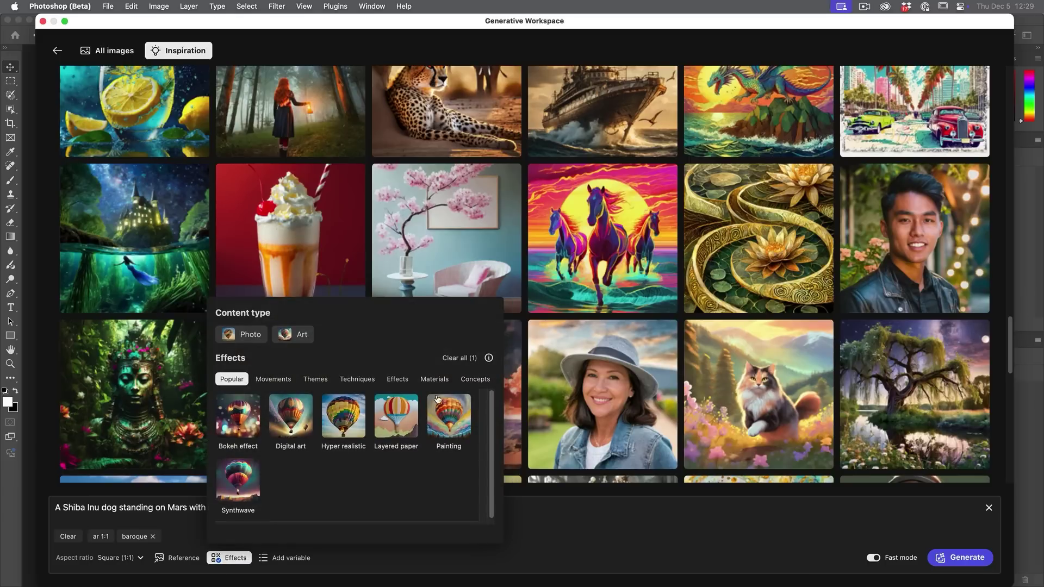
mouse_move(491, 362)
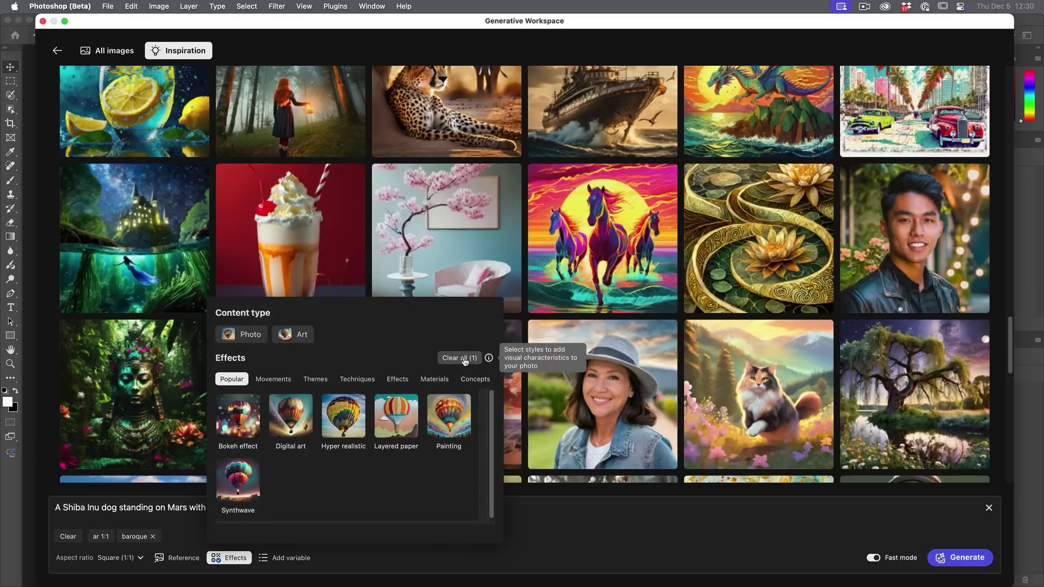
left_click(282, 383)
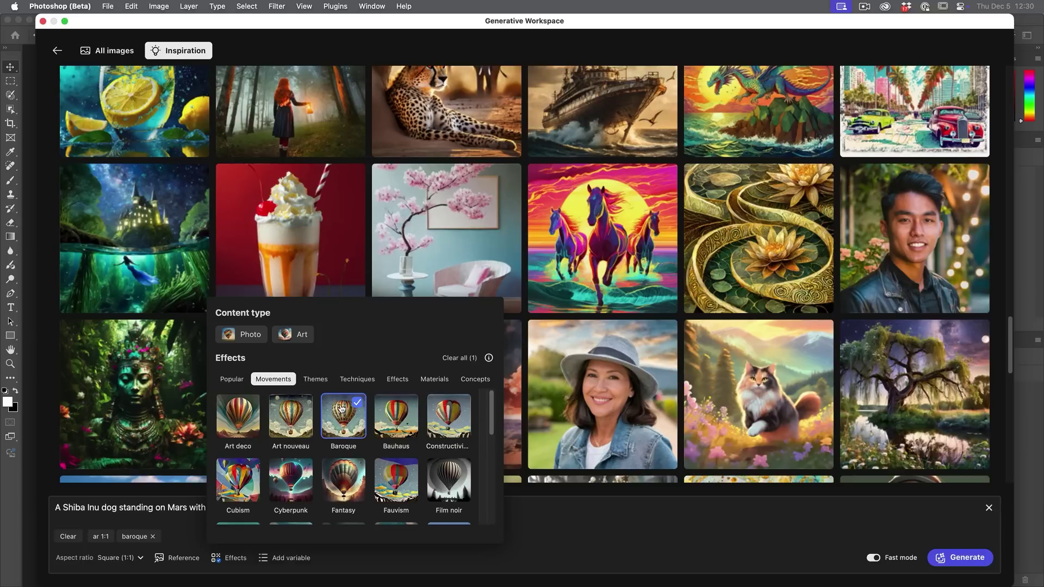
left_click(519, 501)
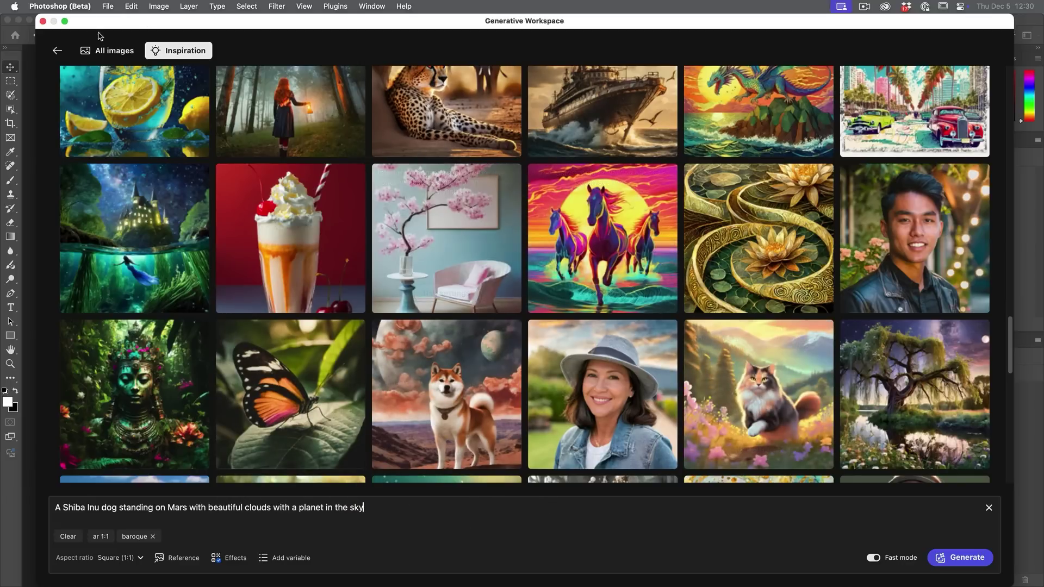
left_click(103, 50)
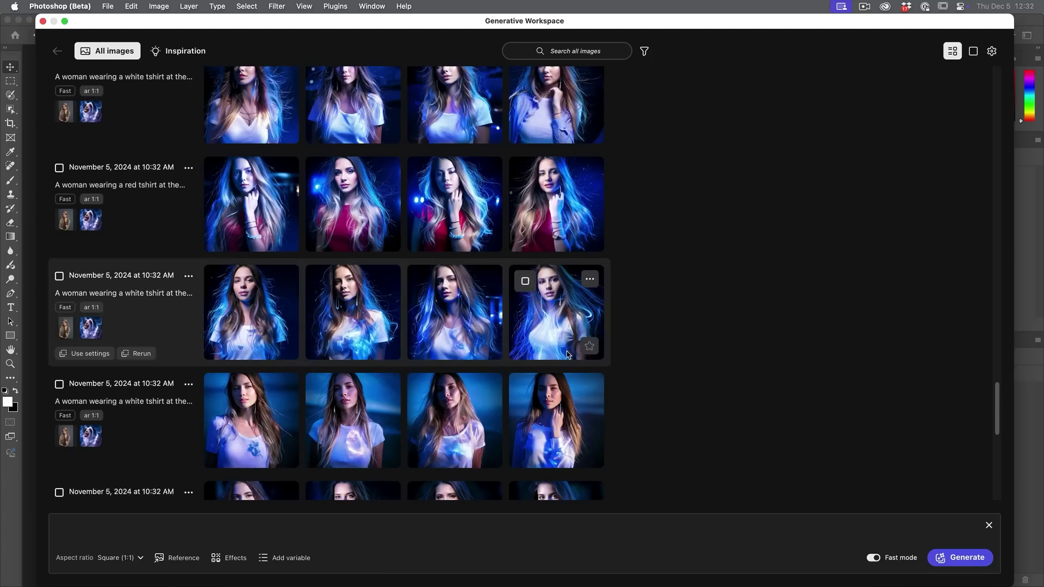
Reuse the red tshirt at the mall prompt and references, then generate four new images.
scroll(536, 351, "up", 2)
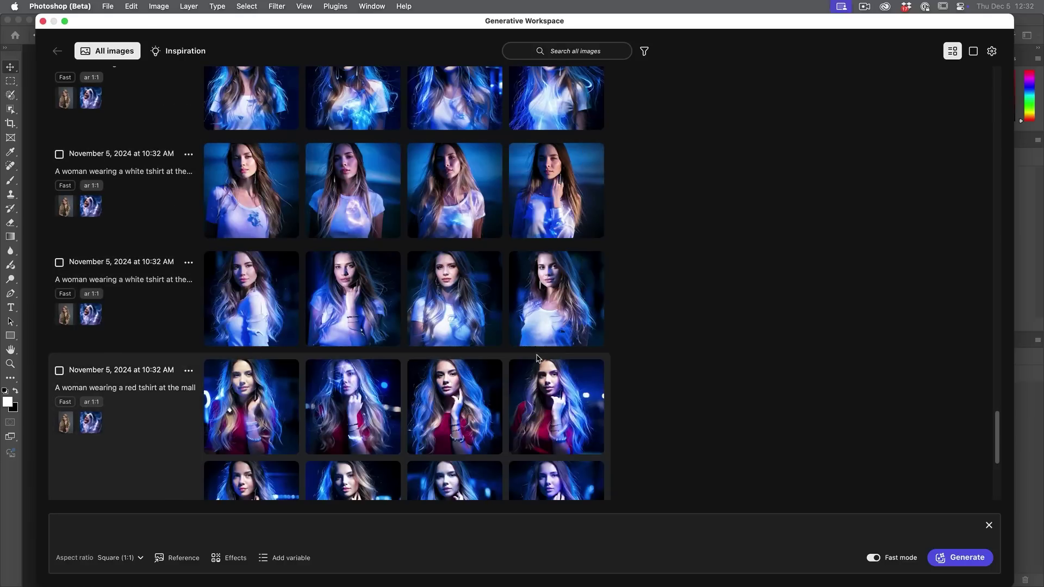
scroll(536, 359, "down", 5)
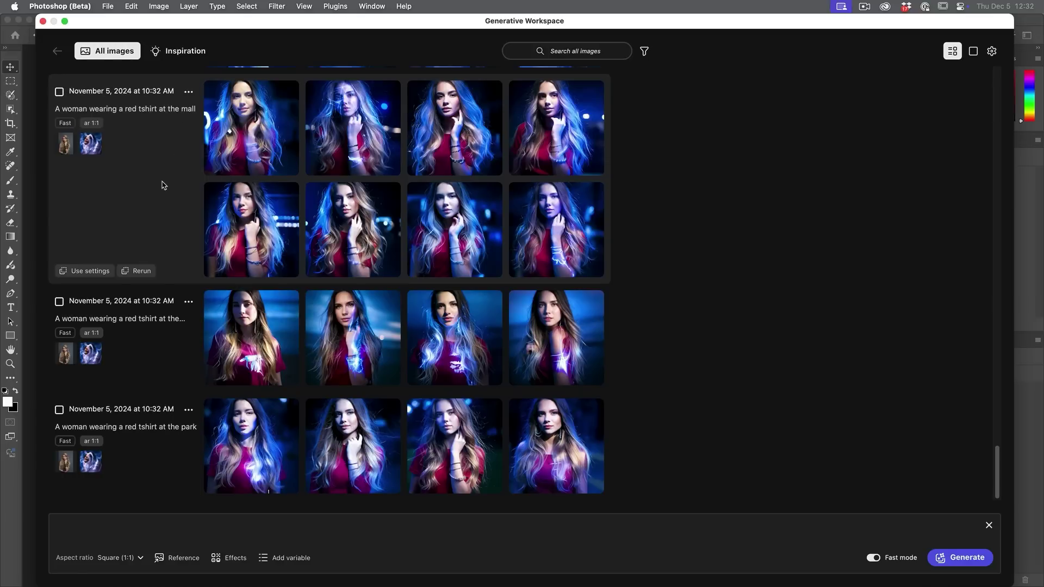
left_click(89, 271)
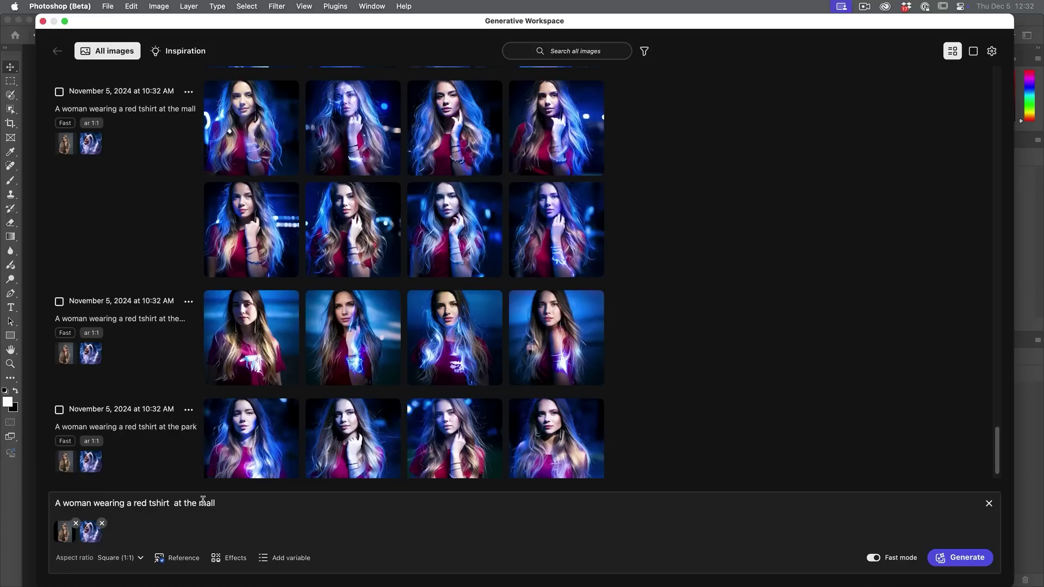
left_click(178, 558)
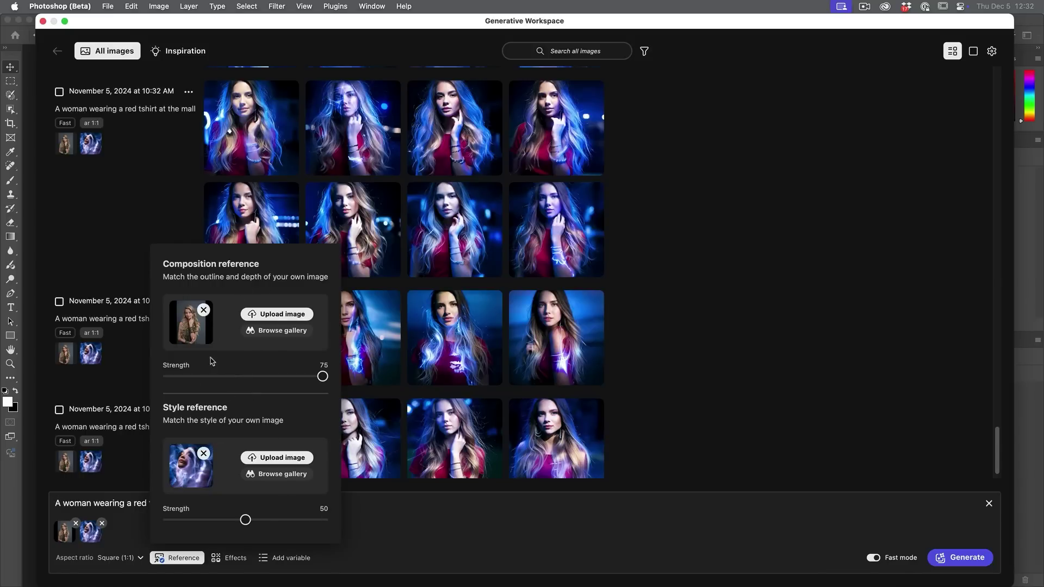
left_click(394, 521)
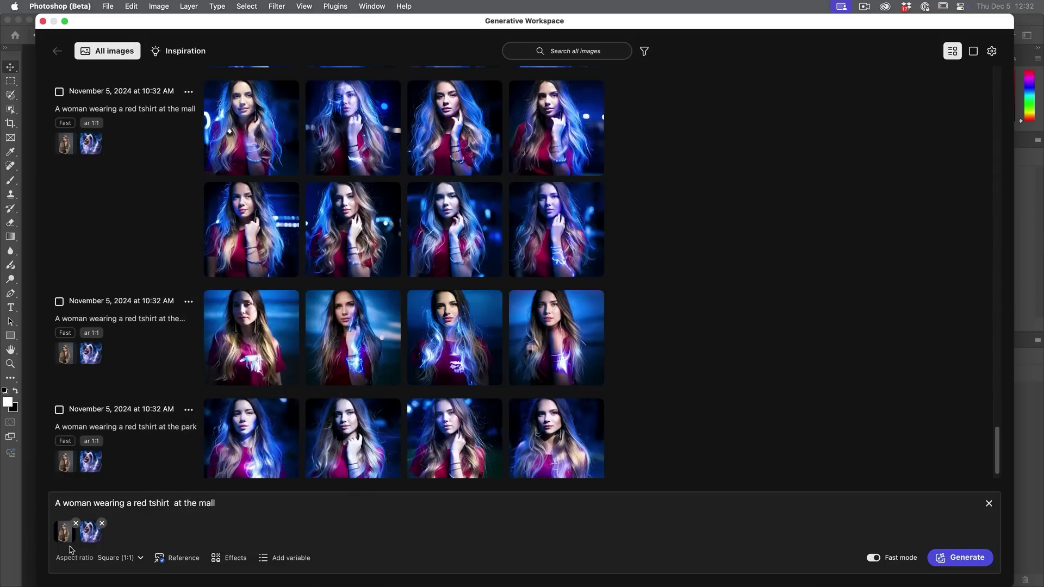
left_click(943, 560)
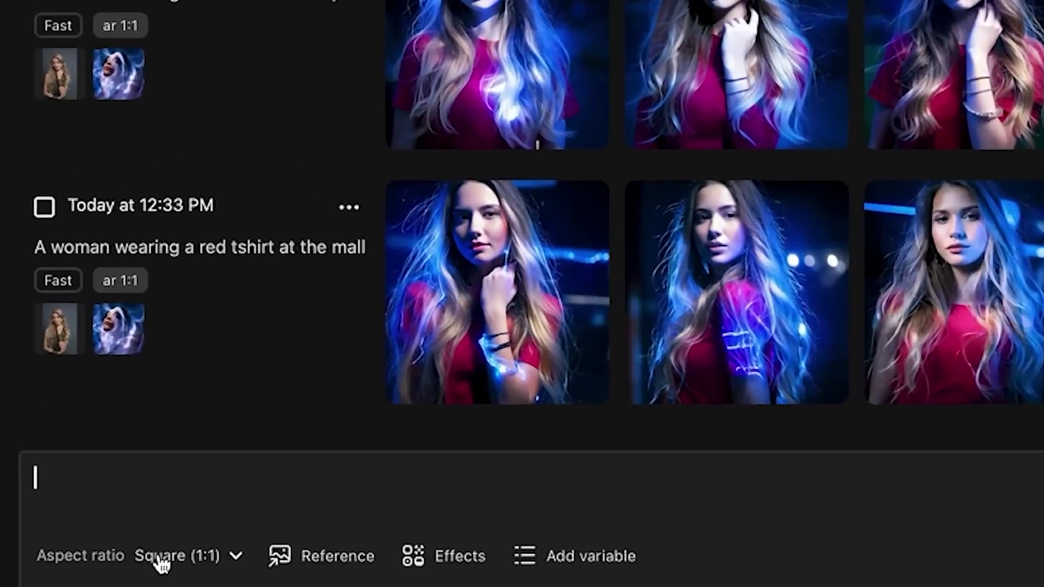
Set the aspect ratio for new images to Widescreen (16:9).
left_click(111, 559)
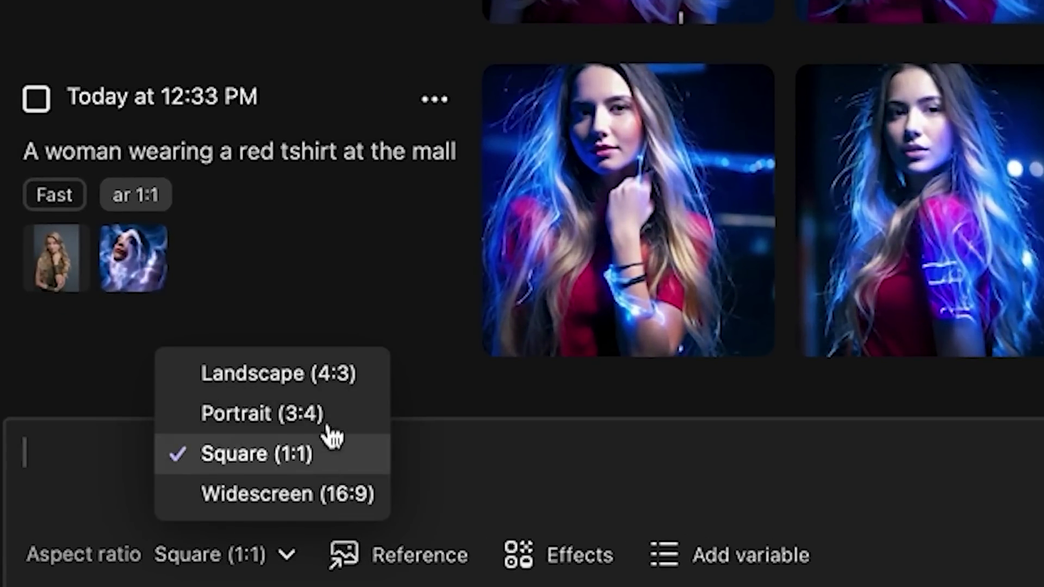
left_click(311, 495)
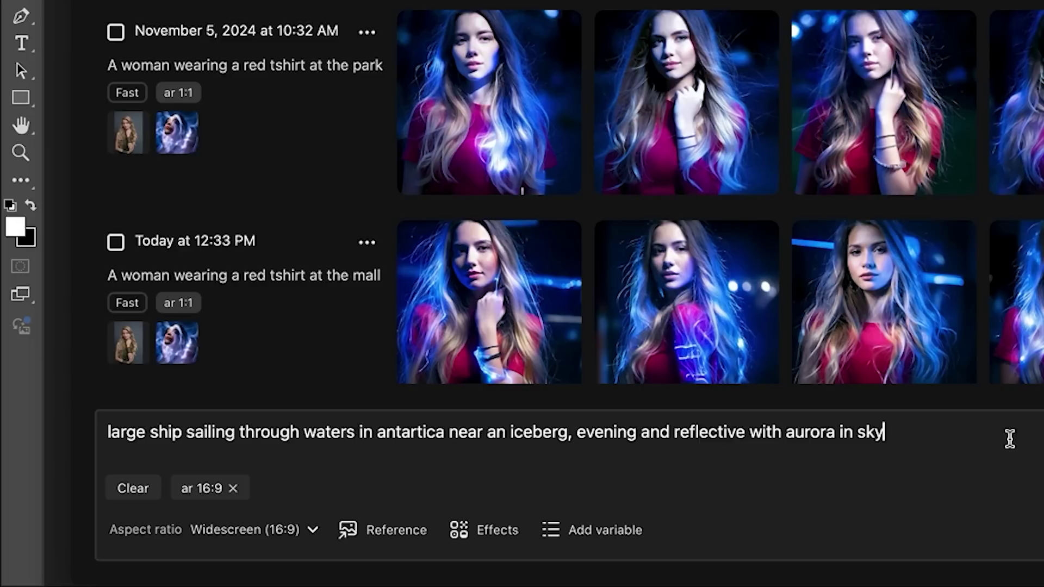
Tag the ship prompt with the Photo content type and the Hyper realistic popular effect.
left_click(386, 534)
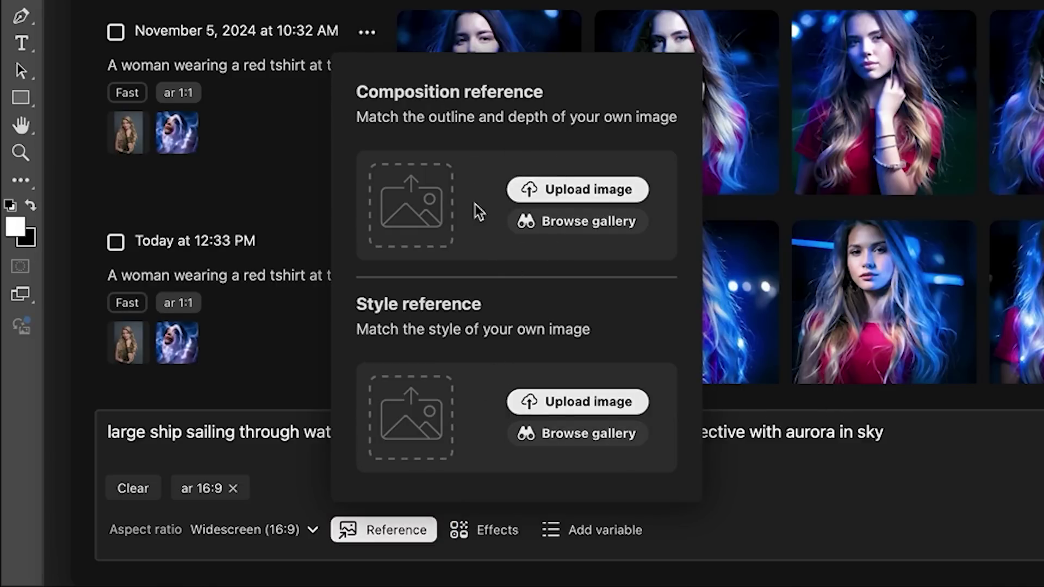
left_click(872, 492)
left_click(485, 528)
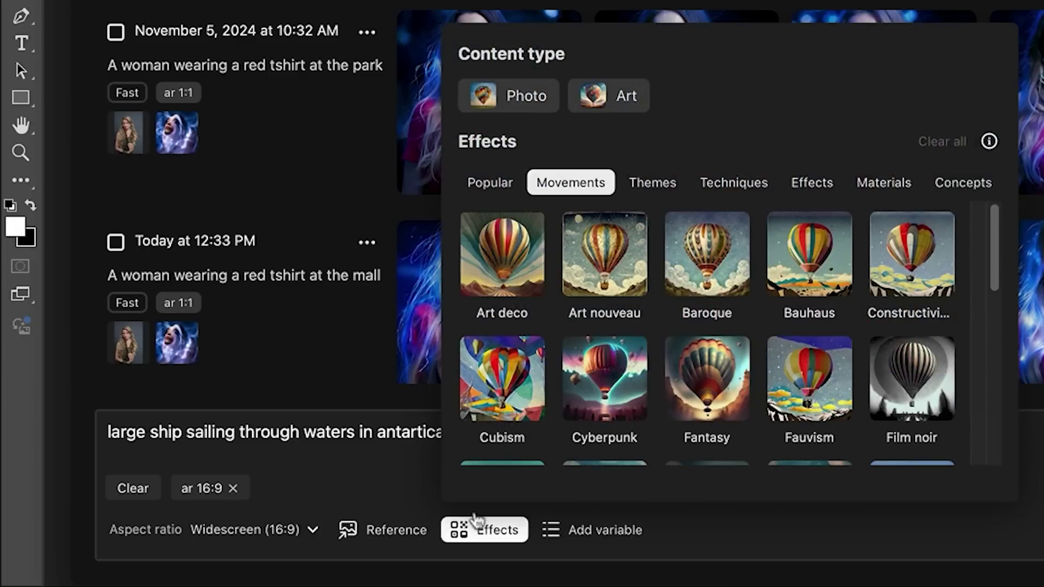
left_click(512, 99)
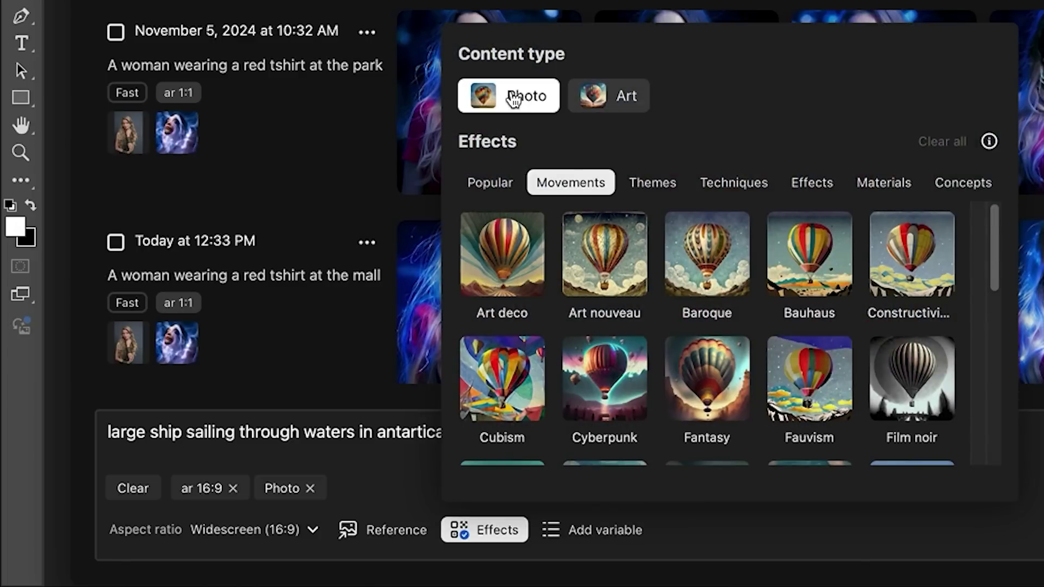
left_click(492, 181)
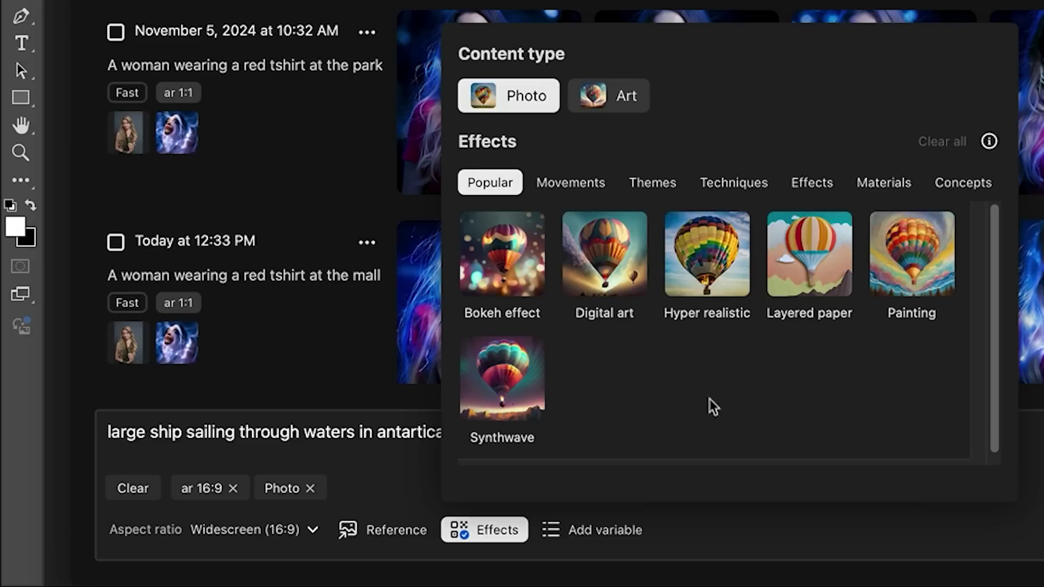
left_click(704, 259)
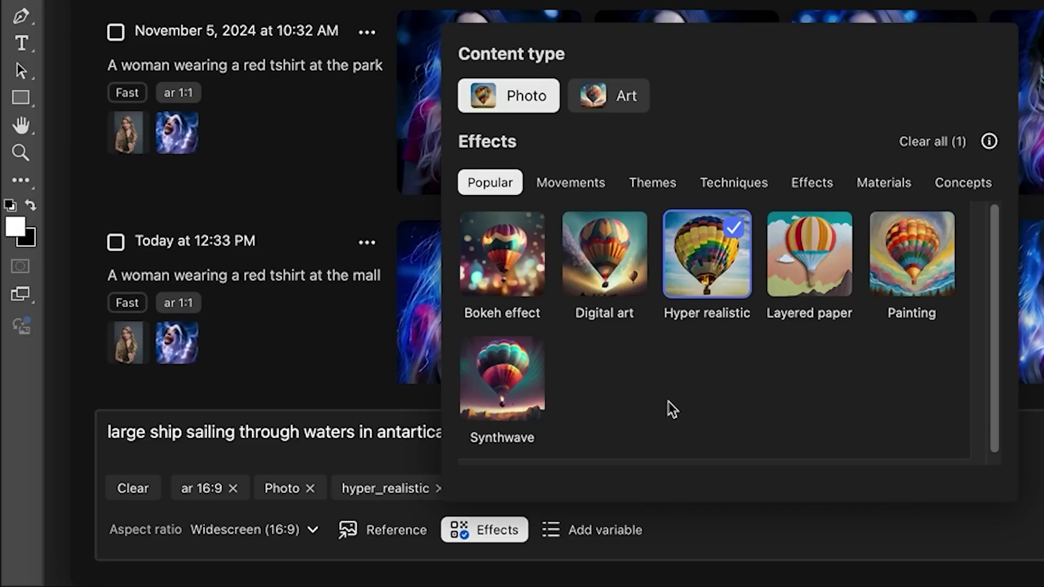
left_click(483, 529)
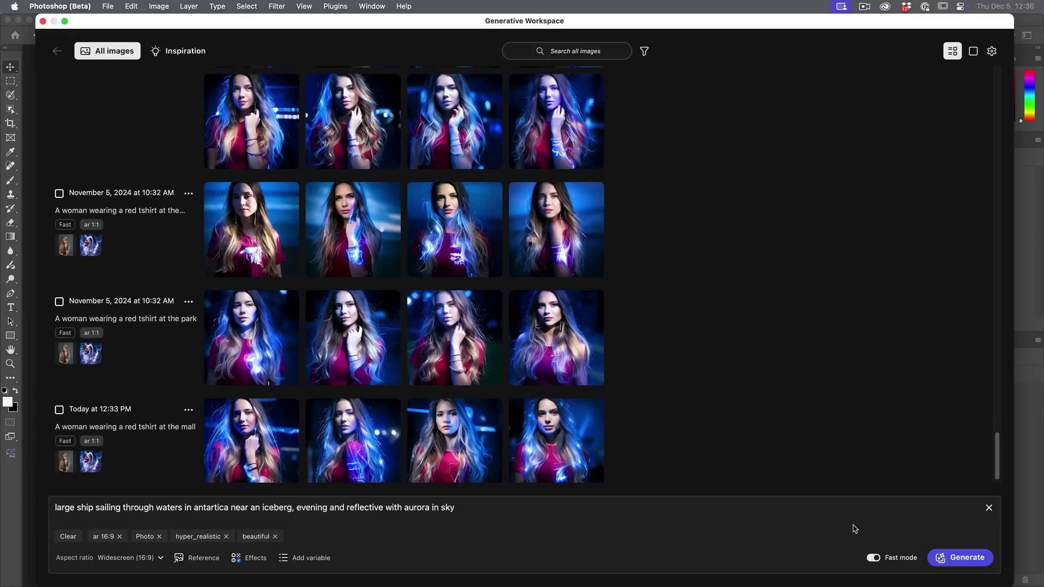
Generate the aurora ship images, inspect them at full size, and switch off Fast mode.
left_click(958, 550)
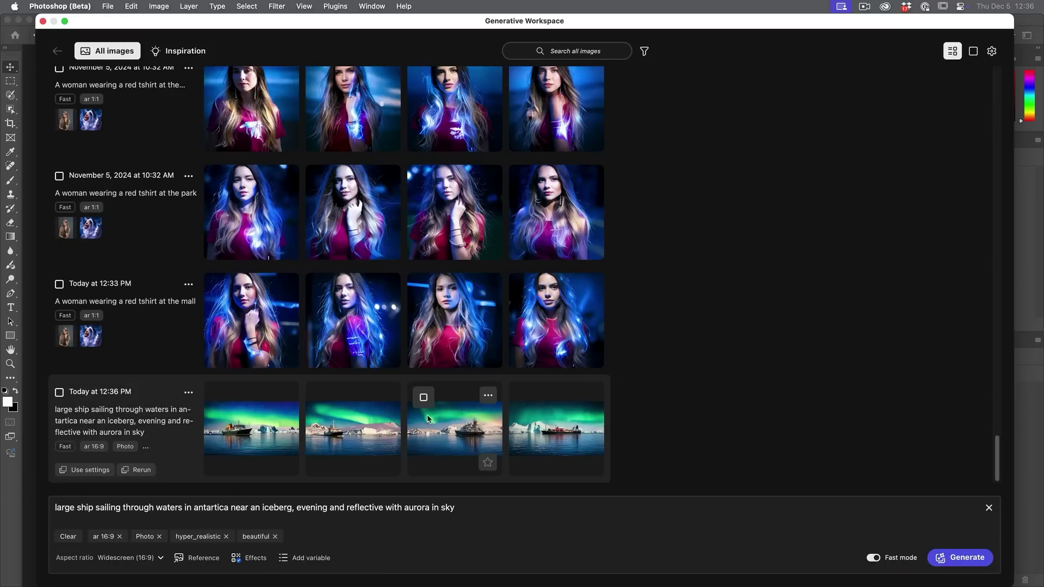
left_click(263, 425)
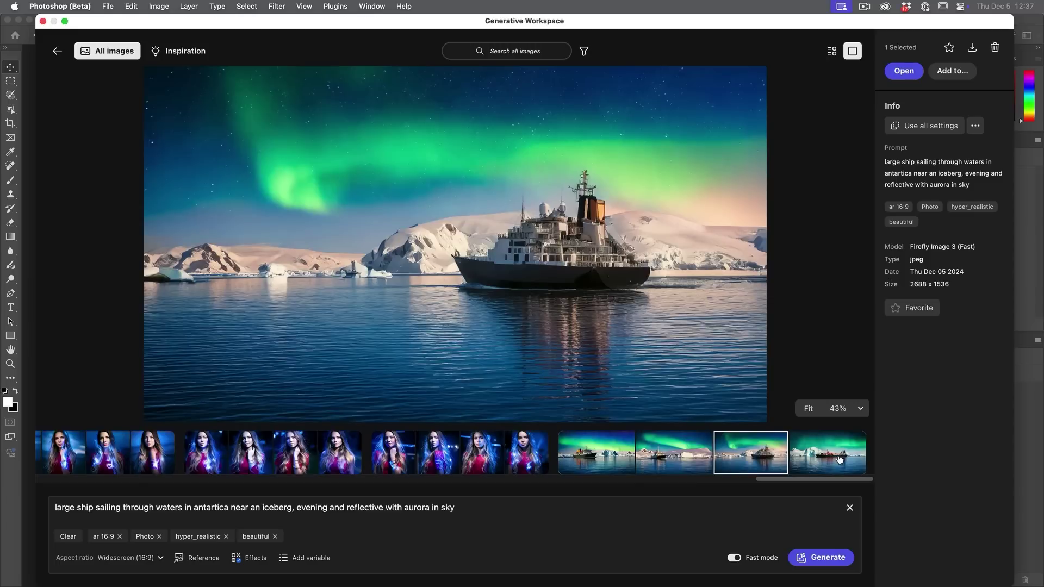
left_click(838, 460)
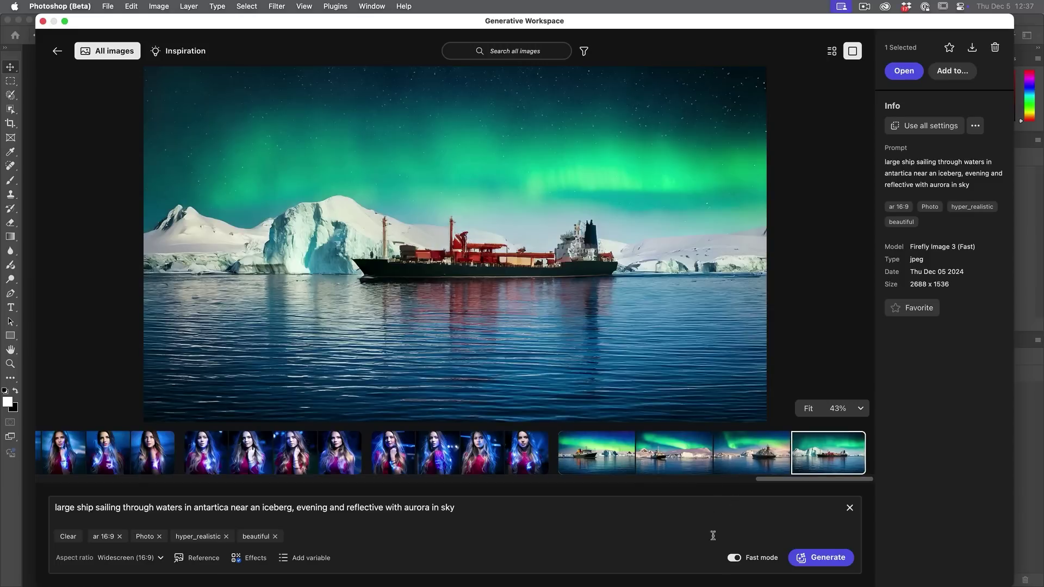
left_click(734, 558)
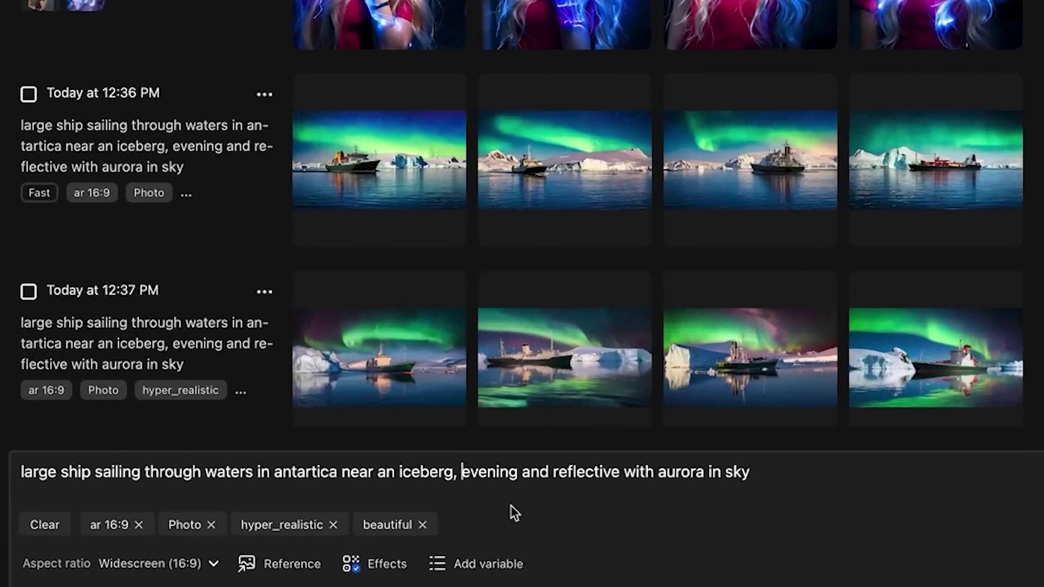
Generate with 'aerial view,' added, then regenerate without the beautiful and hyper_realistic tags.
type("aer")
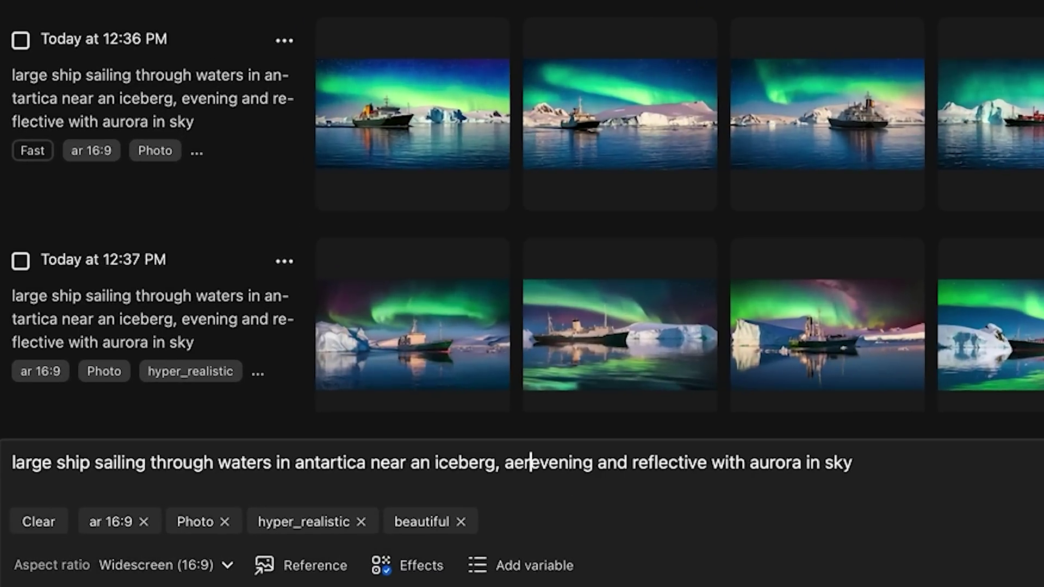
type("ial view")
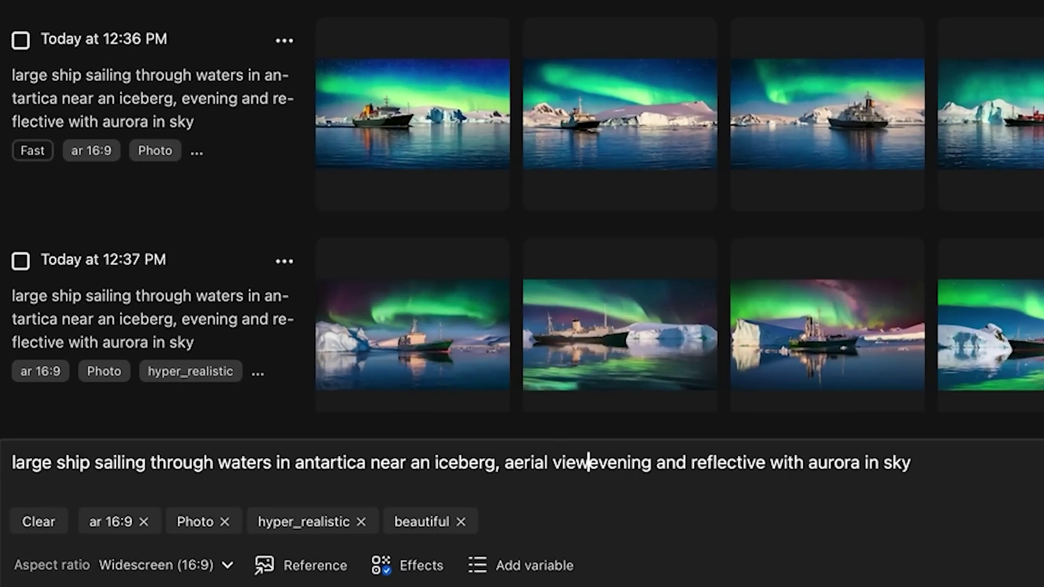
type(",")
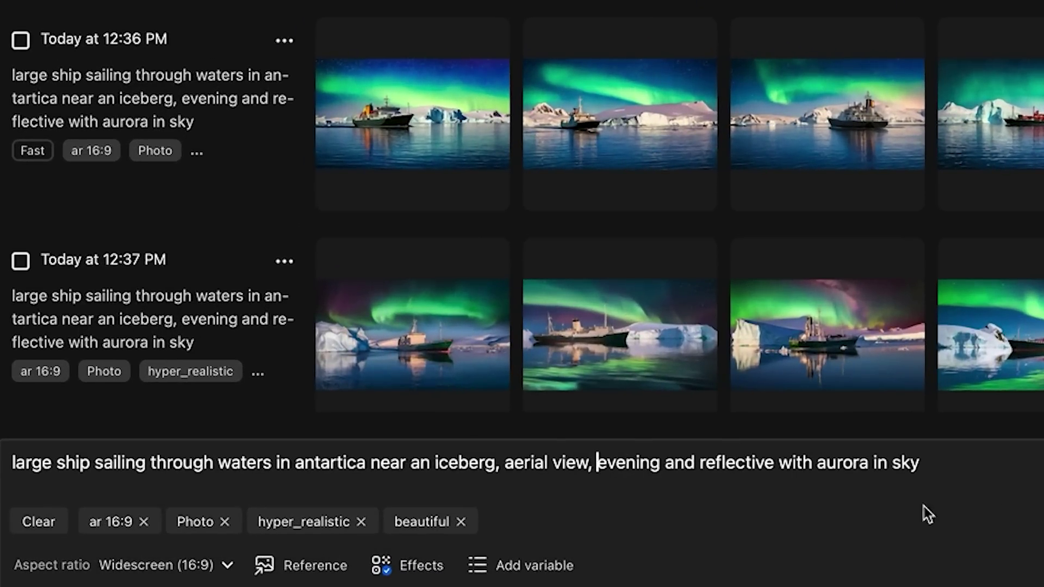
key("Return")
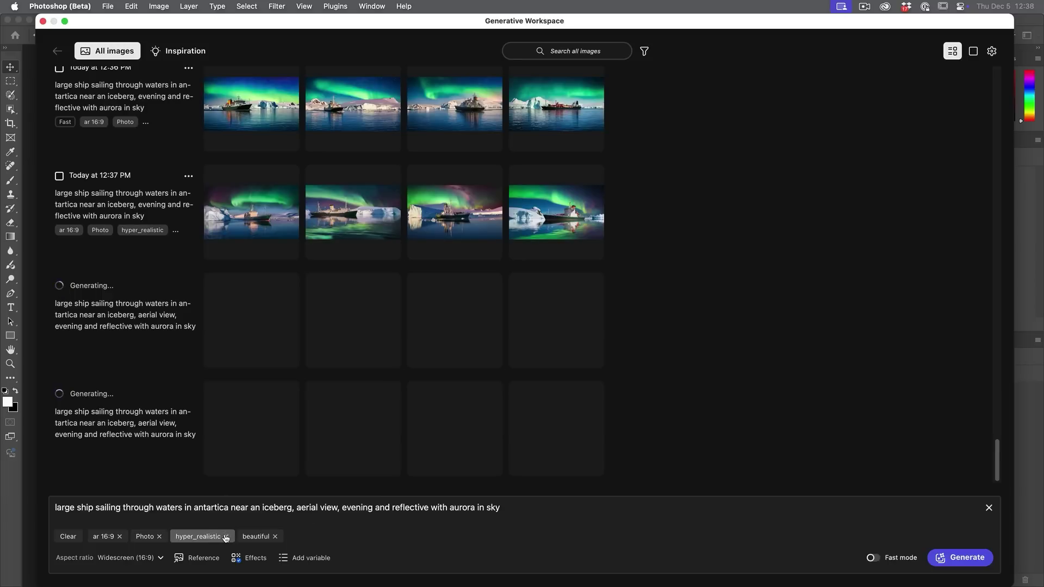
left_click(275, 536)
left_click(226, 536)
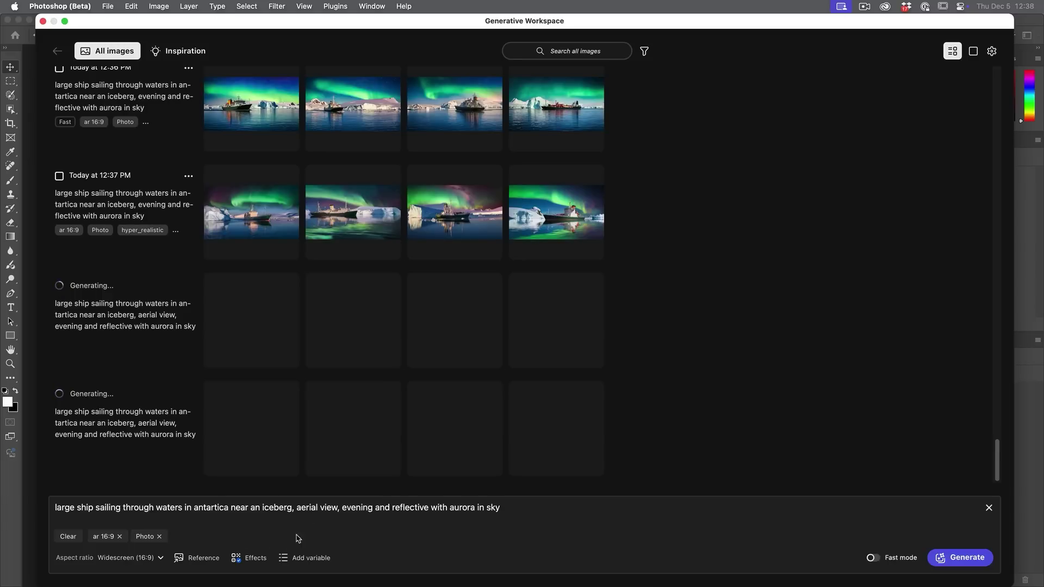
left_click(967, 565)
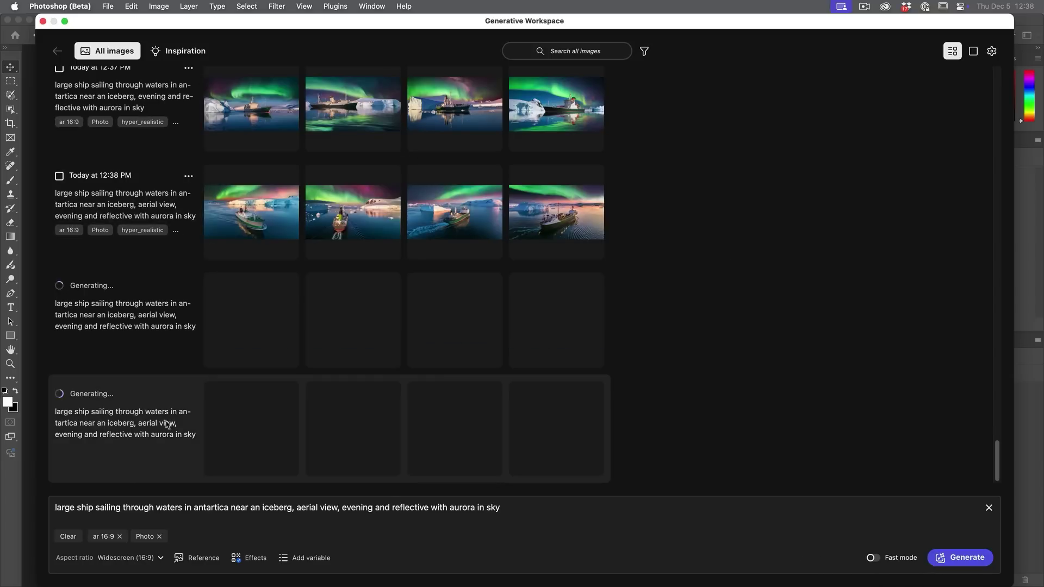
Open the aerial-view ship images at full size and browse each one through the filmstrip.
left_click(257, 222)
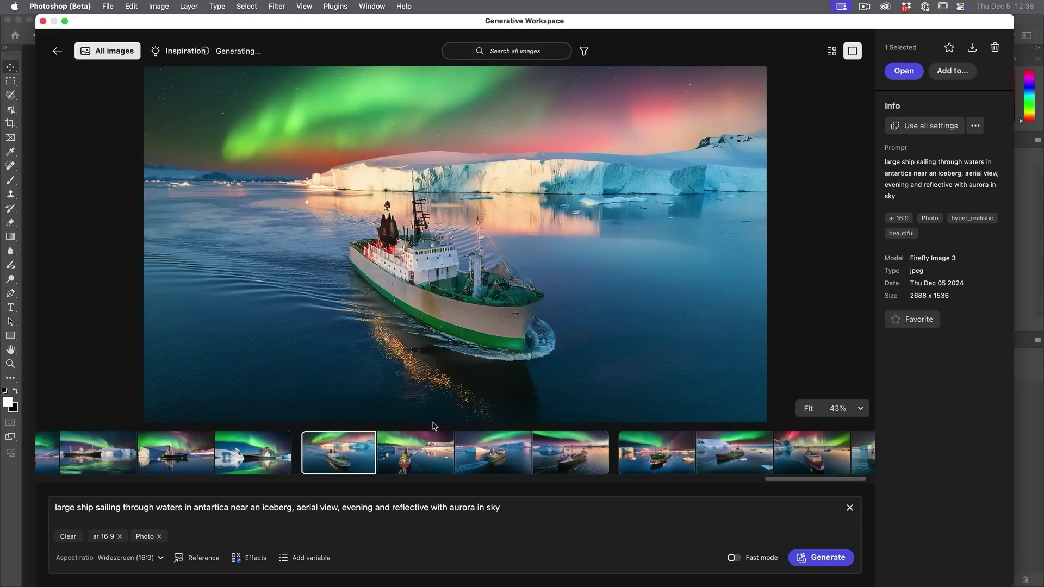
left_click(414, 470)
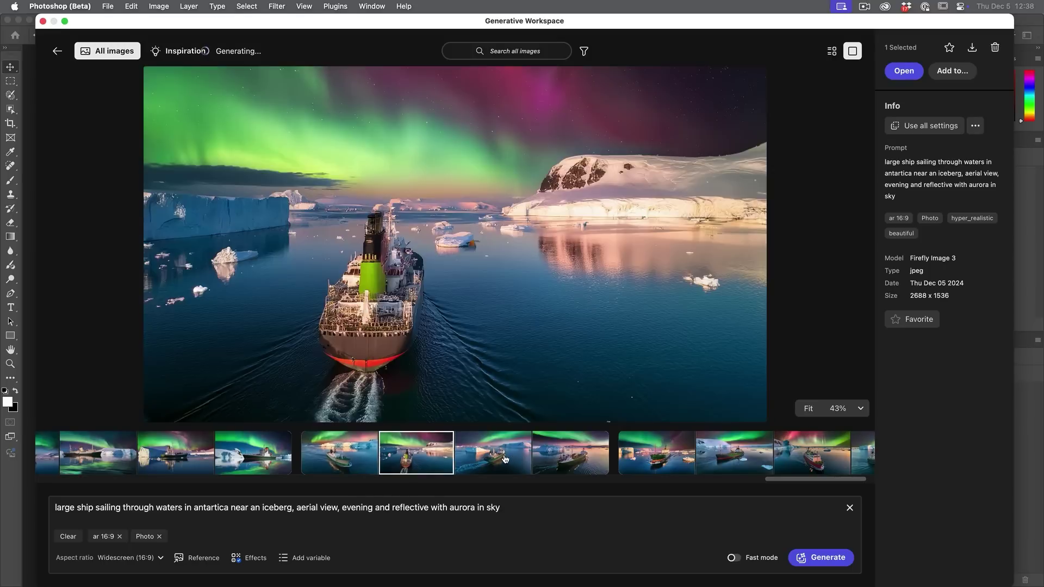
left_click(505, 459)
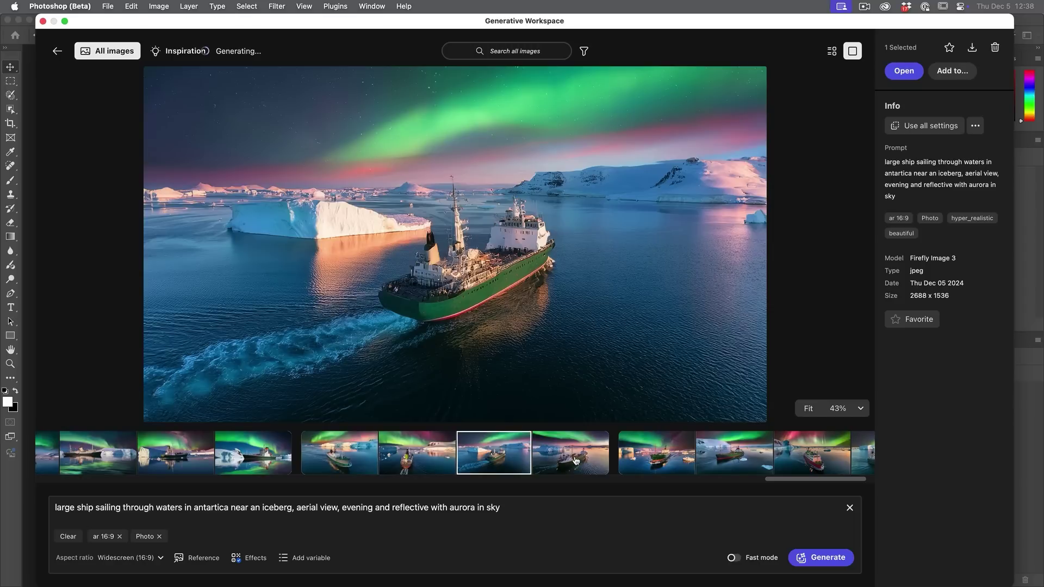
left_click(576, 460)
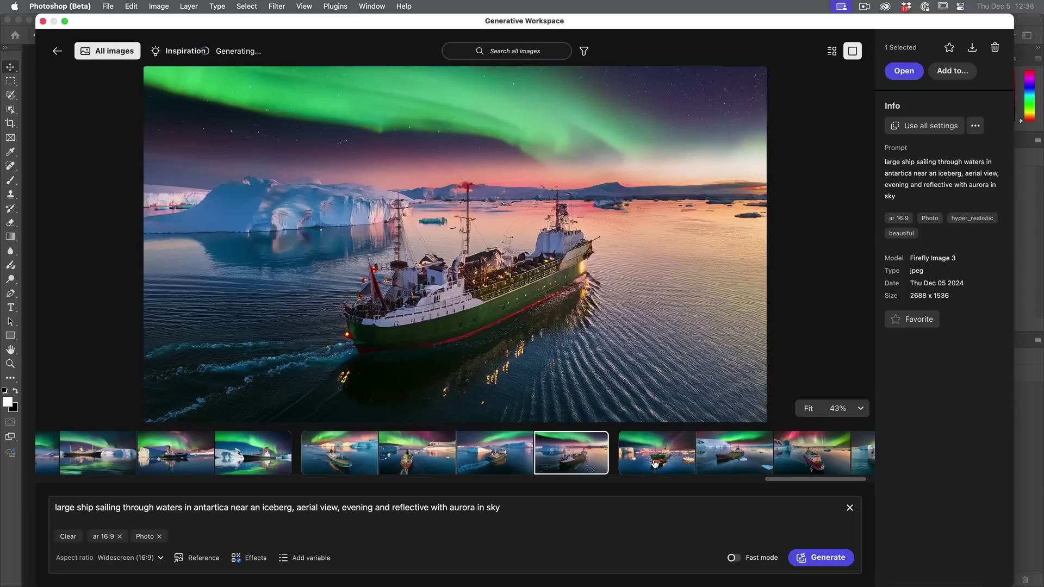
left_click(664, 461)
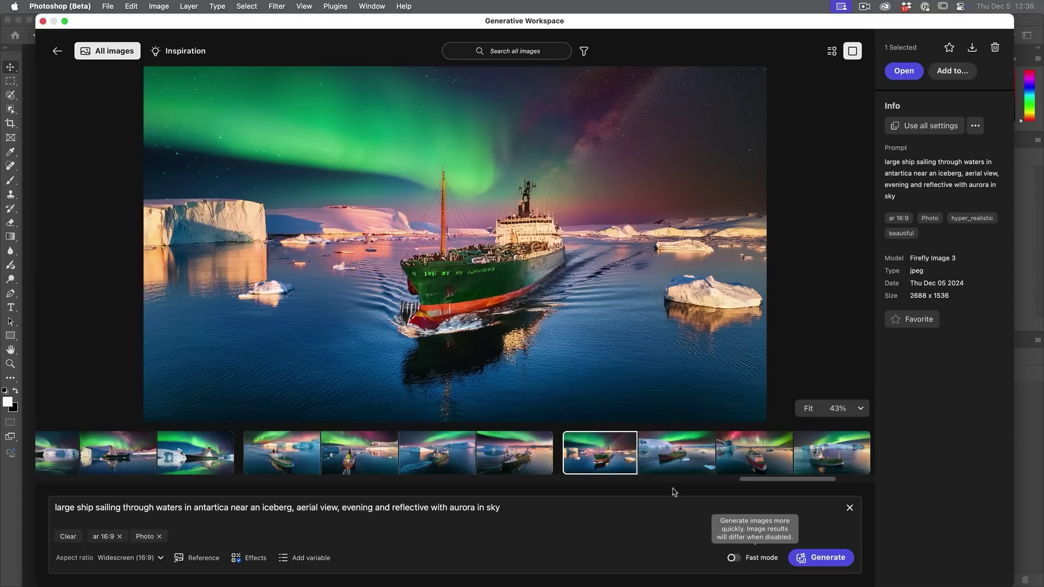
left_click(677, 465)
left_click(761, 458)
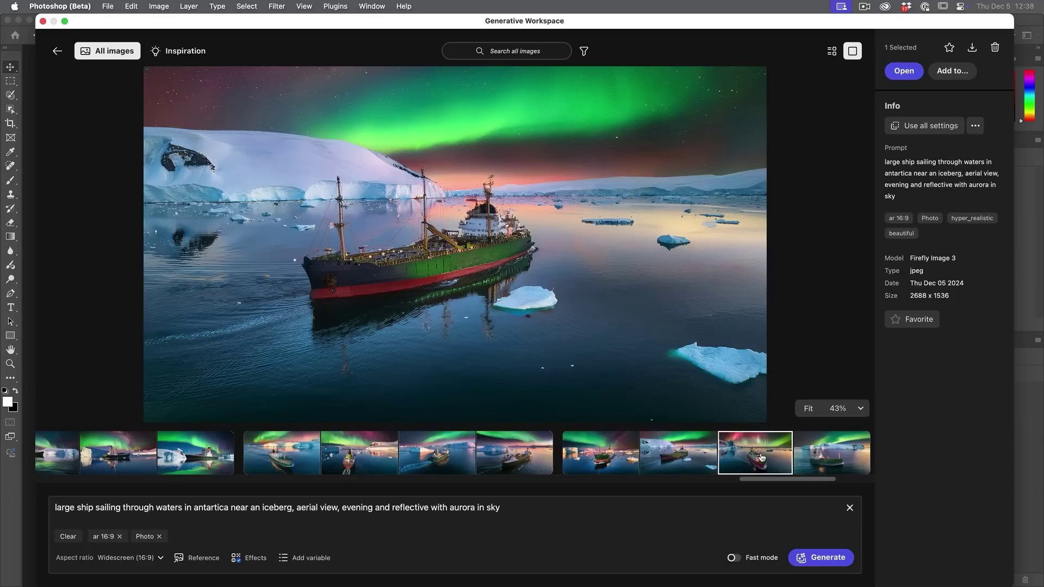
left_click(833, 456)
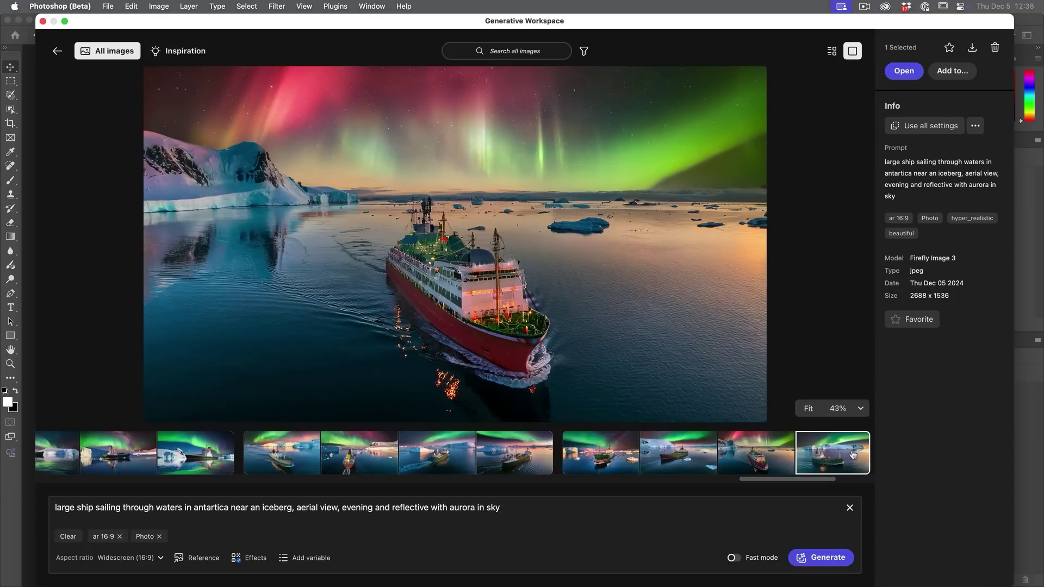
left_click_drag(817, 482, 855, 482)
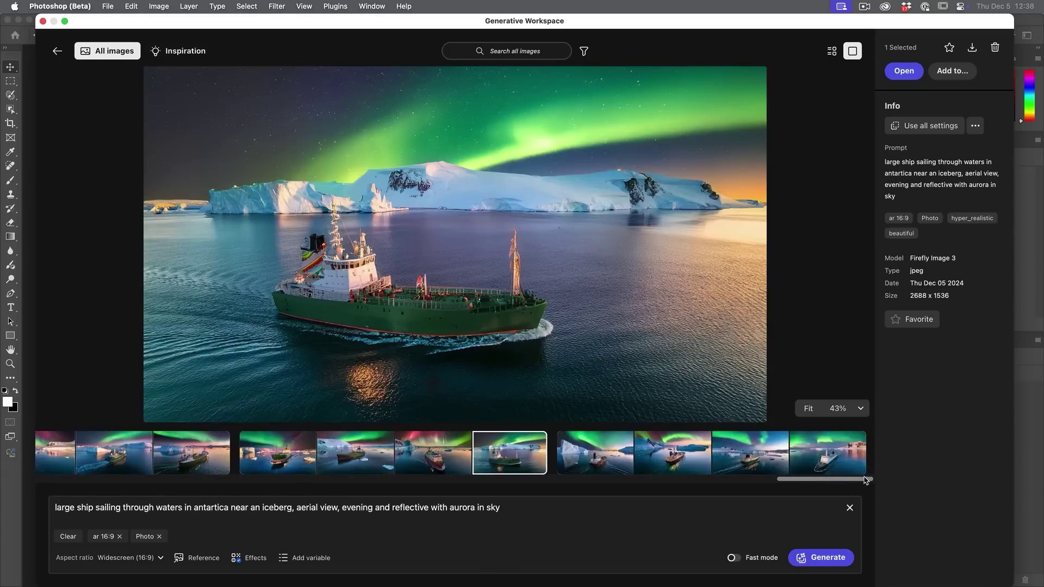
left_click(824, 459)
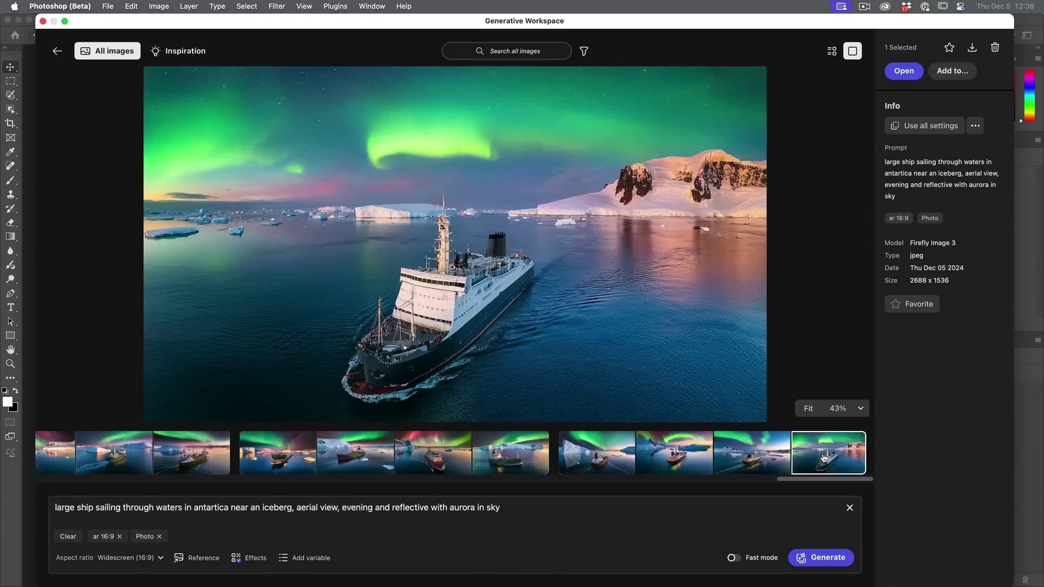
left_click(679, 456)
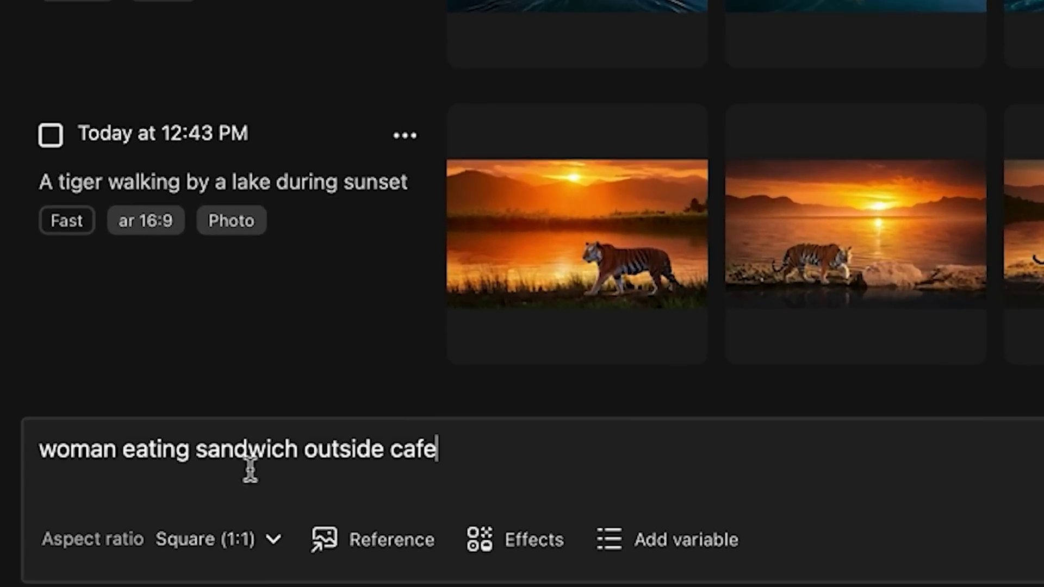
Generate Landscape (4:3) images of a woman eating a sandwich outside a cafe and preview two.
left_click(231, 544)
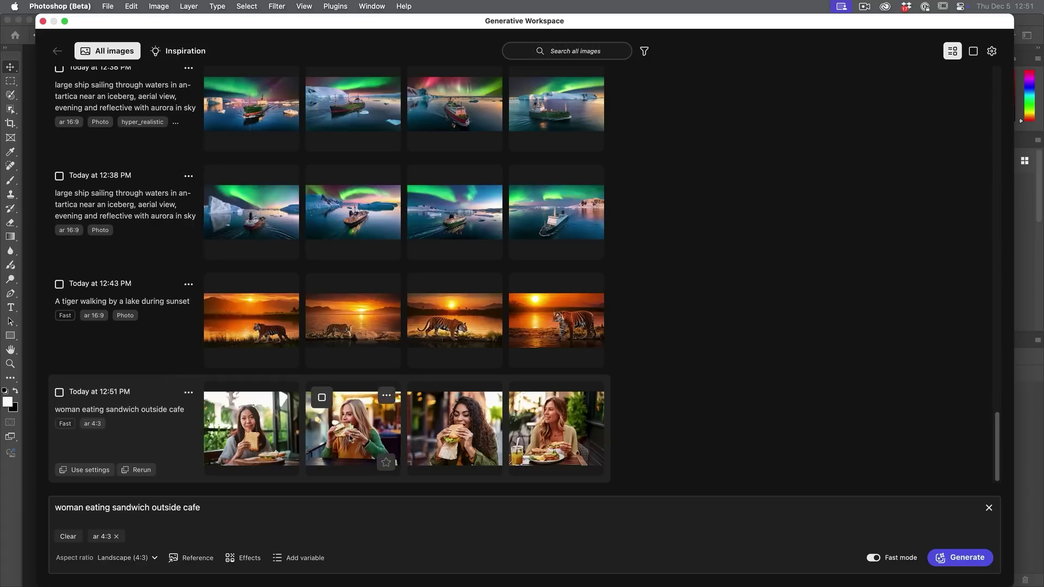
left_click(258, 434)
left_click(836, 453)
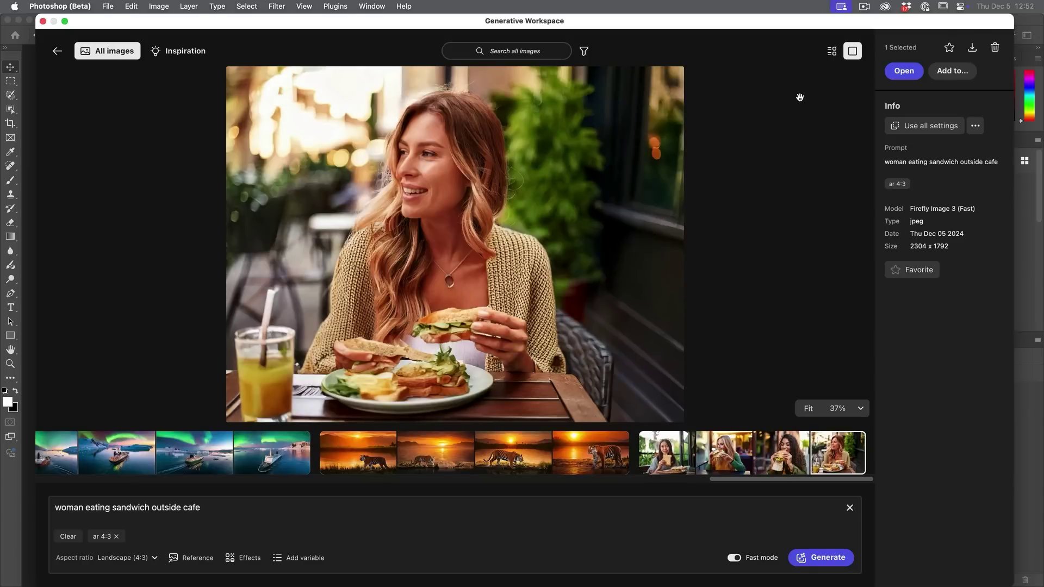
key("Escape")
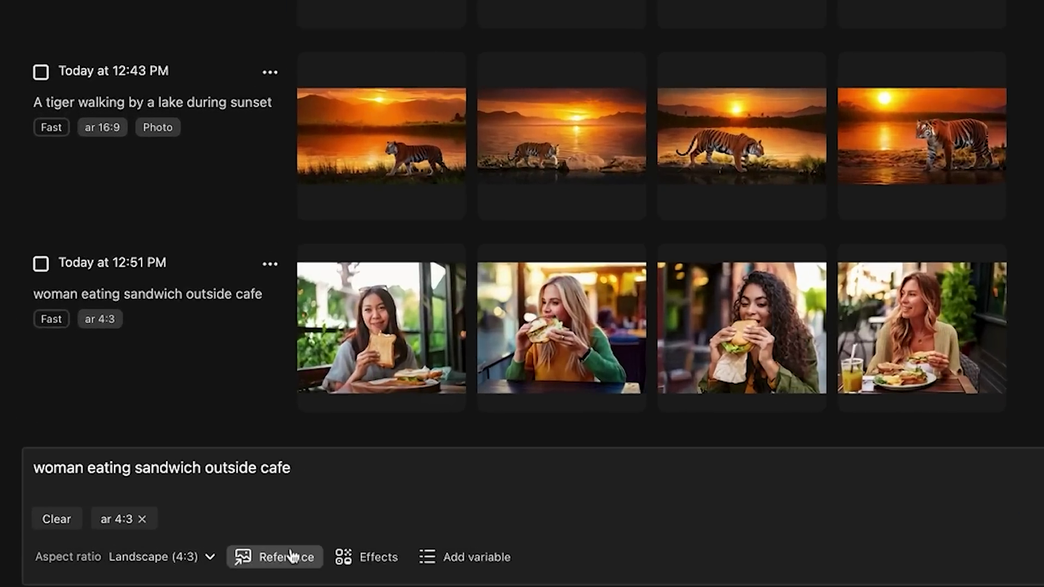
left_click(198, 558)
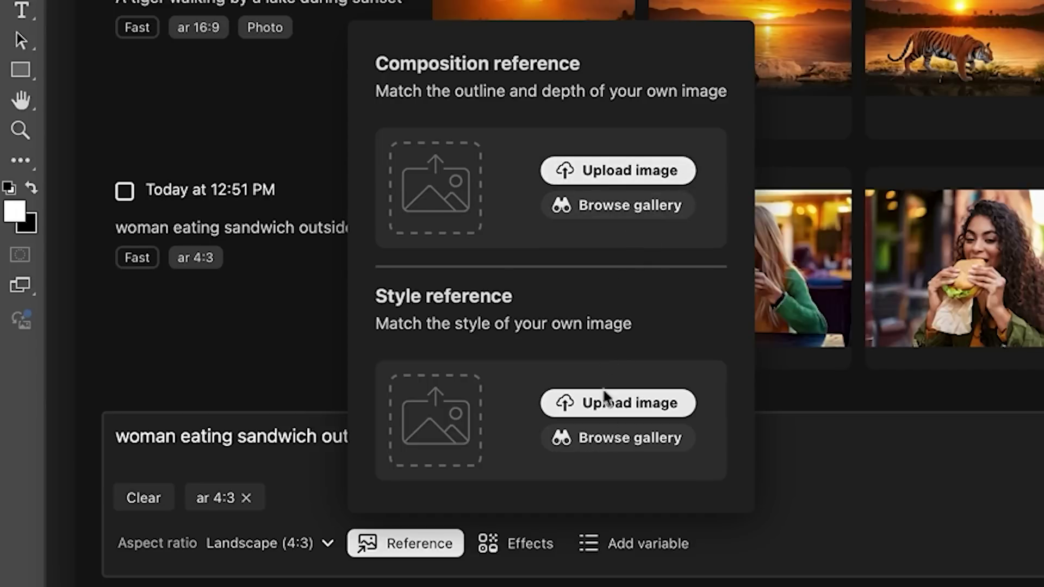
Browse the reference gallery's Abstract, Photography and Line drawing images, then choose cafe.jpg to upload.
left_click(615, 213)
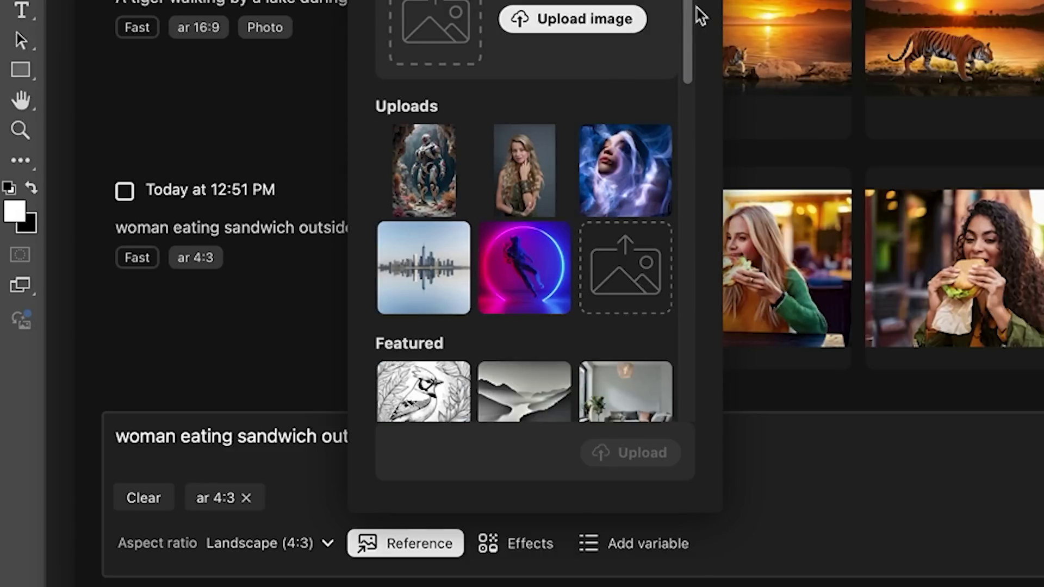
scroll(682, 26, "down", 5)
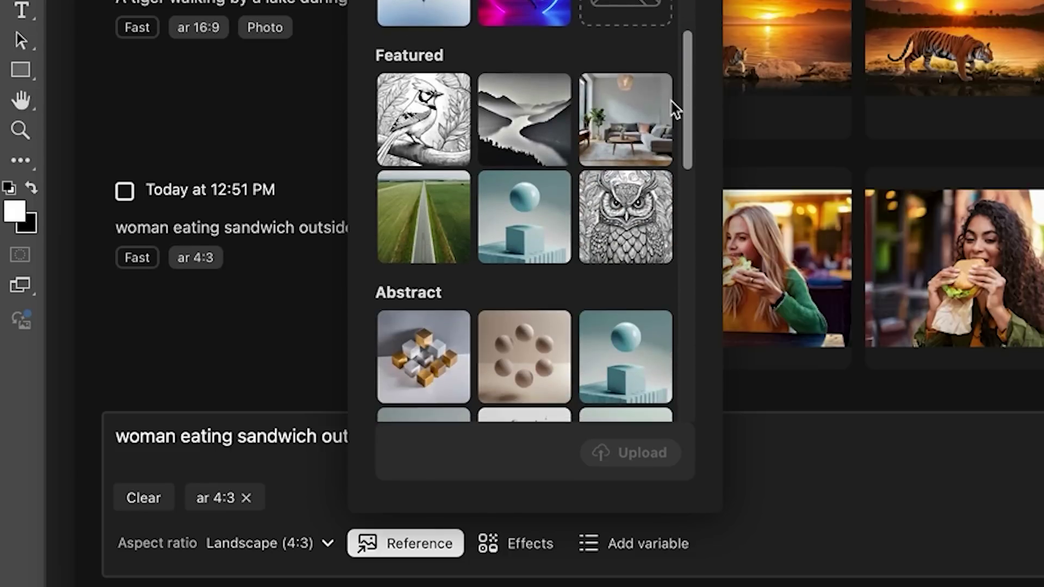
scroll(514, 171, "down", 5)
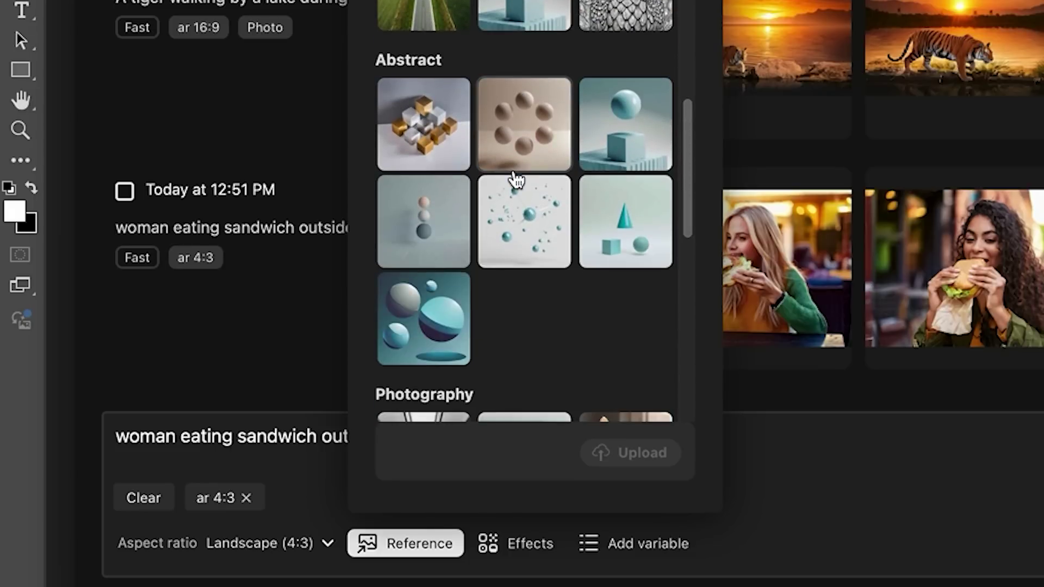
scroll(513, 179, "down", 10)
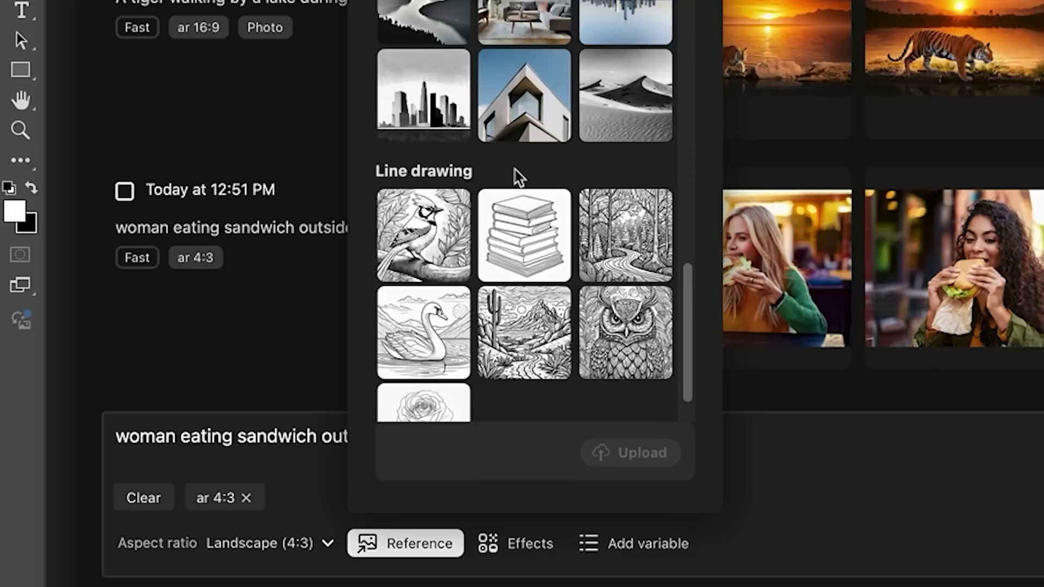
scroll(520, 177, "down", 2)
scroll(519, 177, "up", 15)
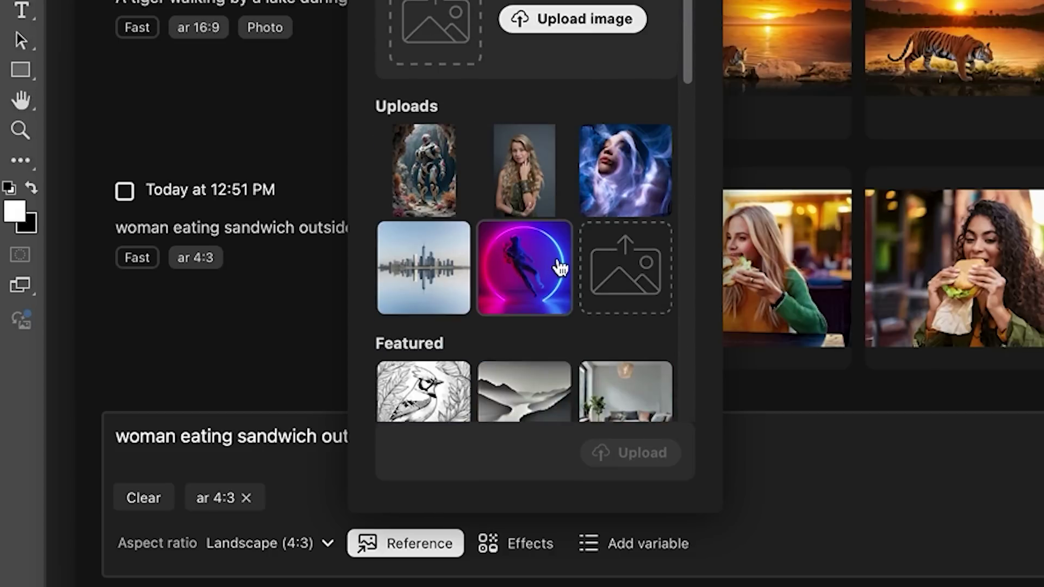
left_click(559, 19)
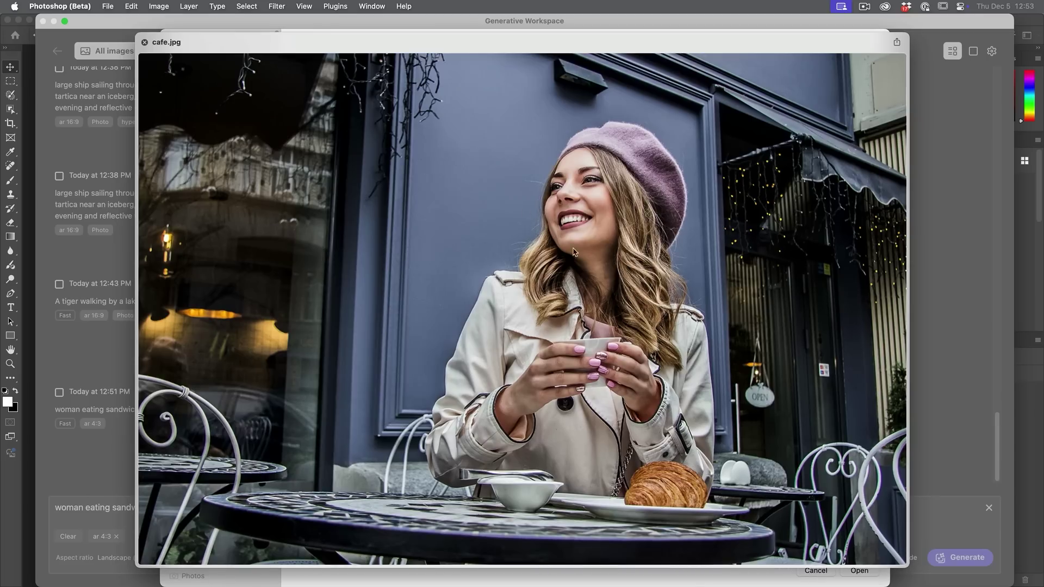
Generate four cafe sandwich images with cafe.jpg as composition reference and preview each one.
left_click(971, 558)
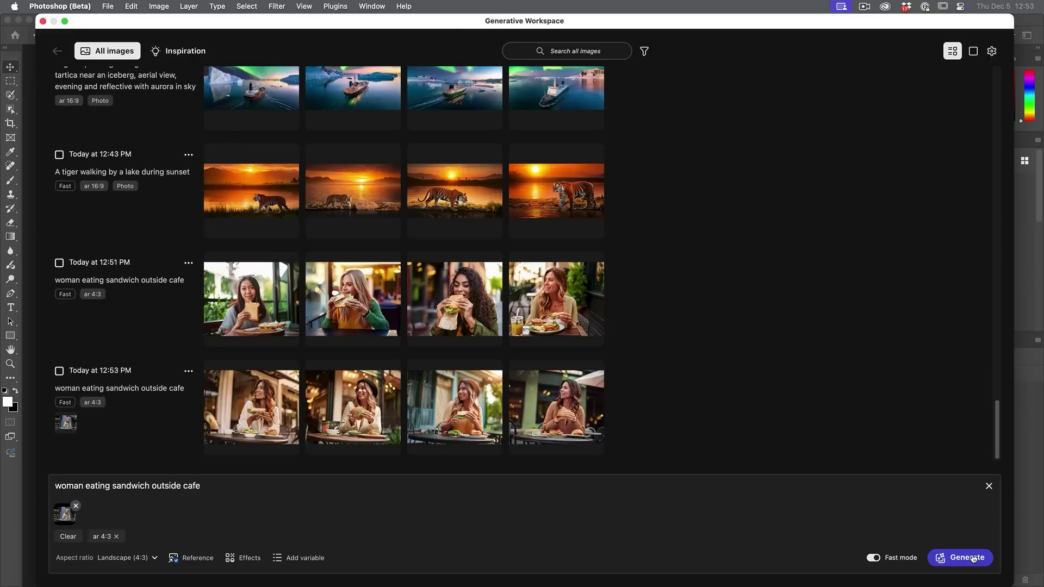
left_click(255, 407)
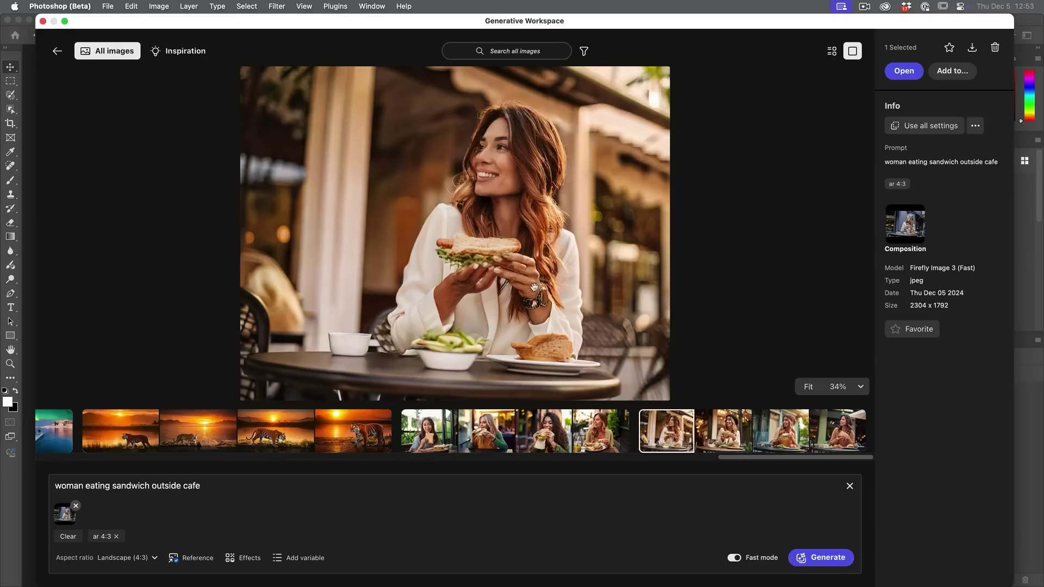
left_click(713, 429)
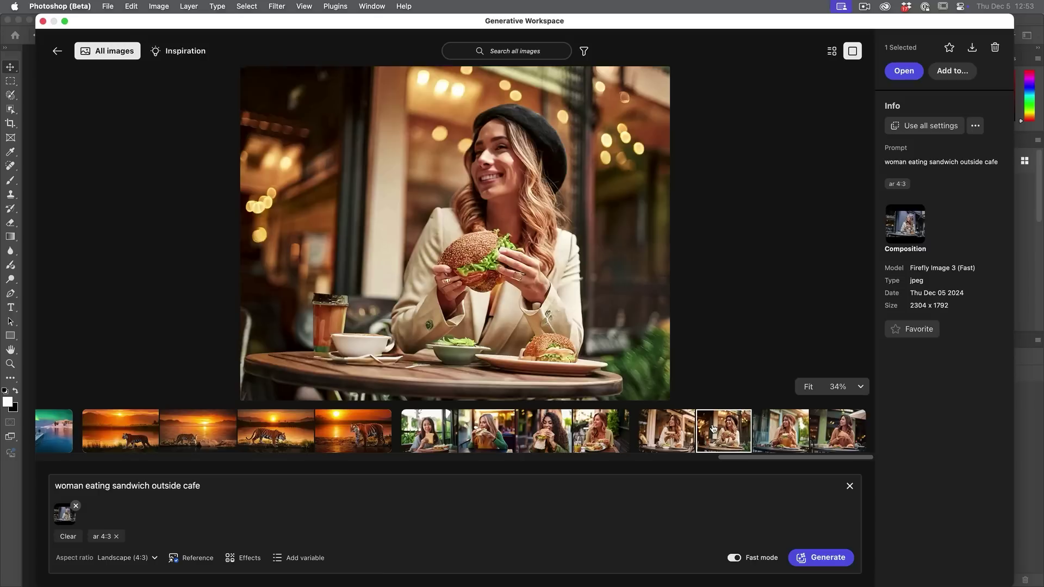
left_click(778, 436)
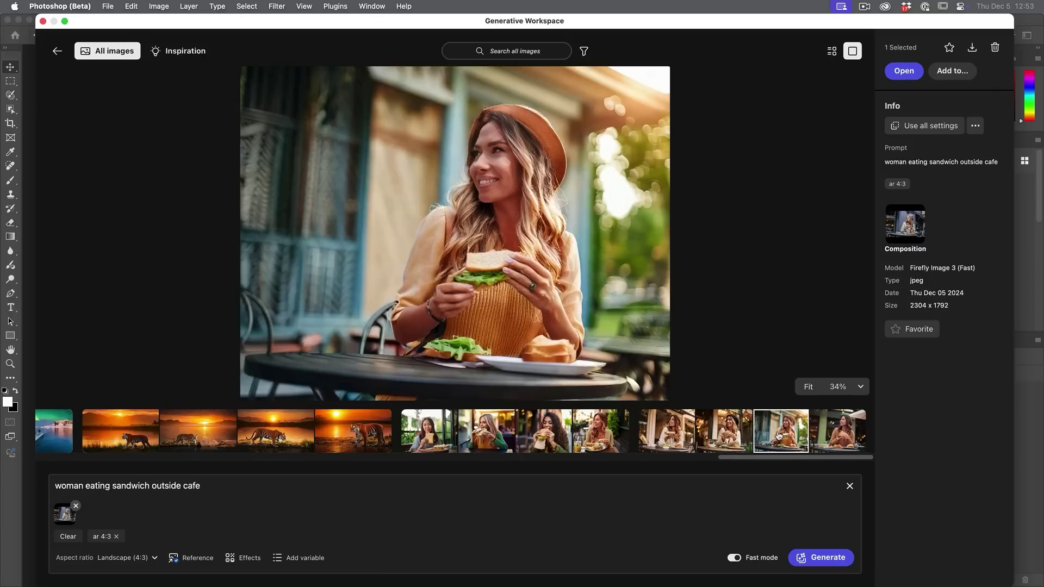
left_click(836, 434)
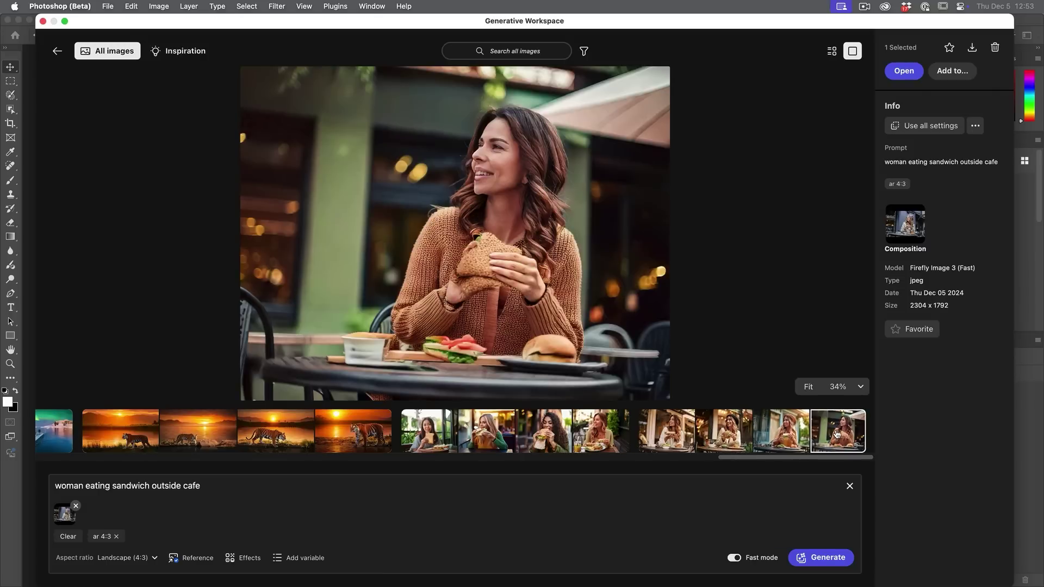
left_click(789, 435)
Open the style reference gallery and scroll down to the Architectural sketch images.
left_click(832, 51)
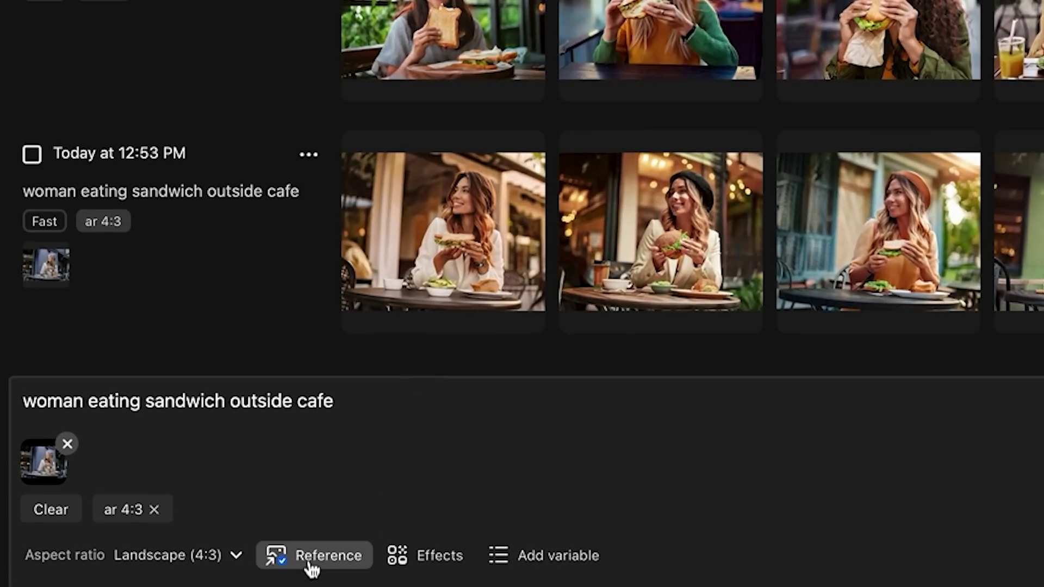
left_click(251, 561)
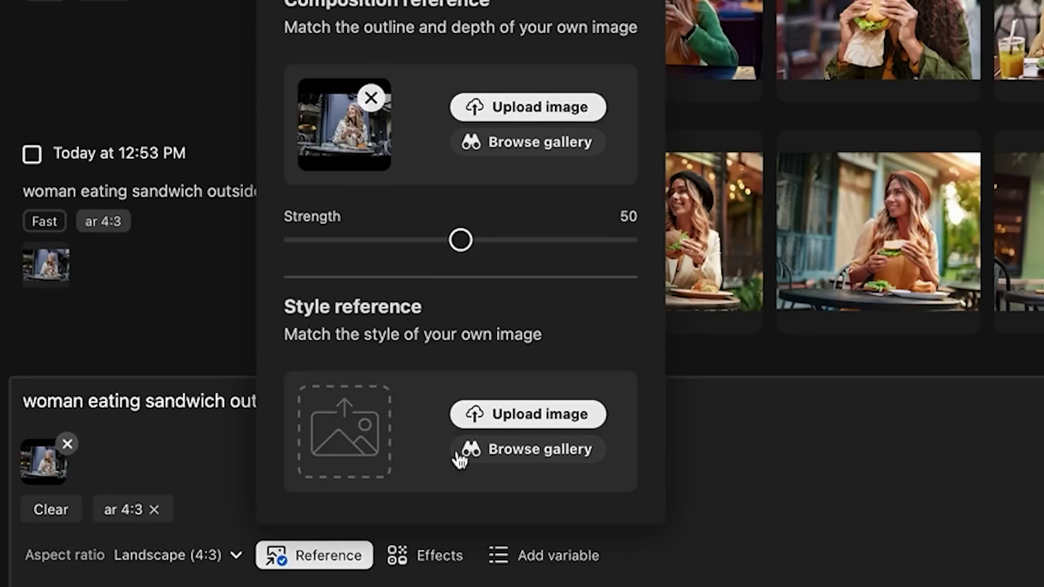
left_click(537, 450)
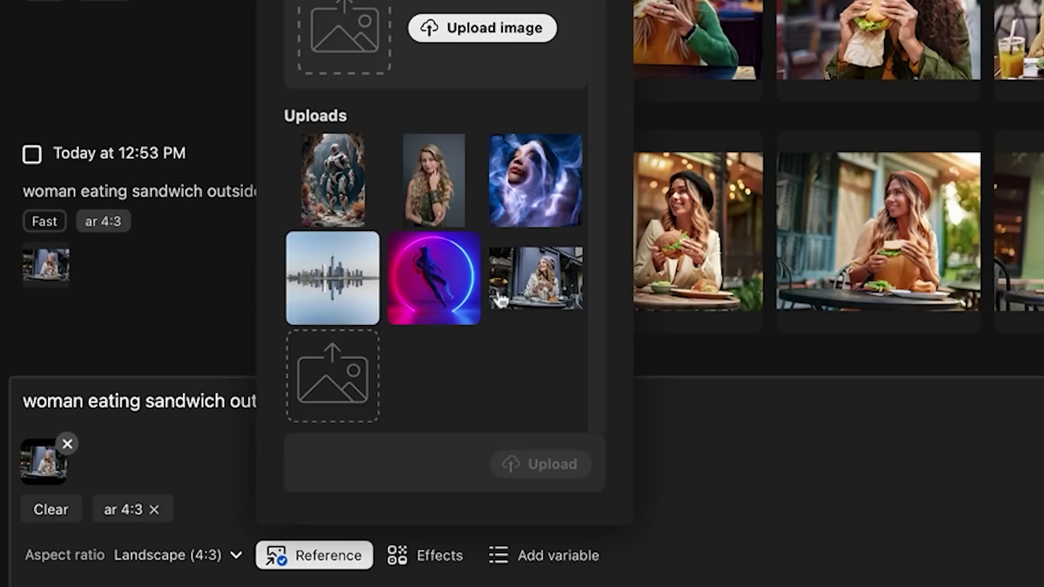
scroll(418, 247, "down", 2)
scroll(423, 246, "down", 10)
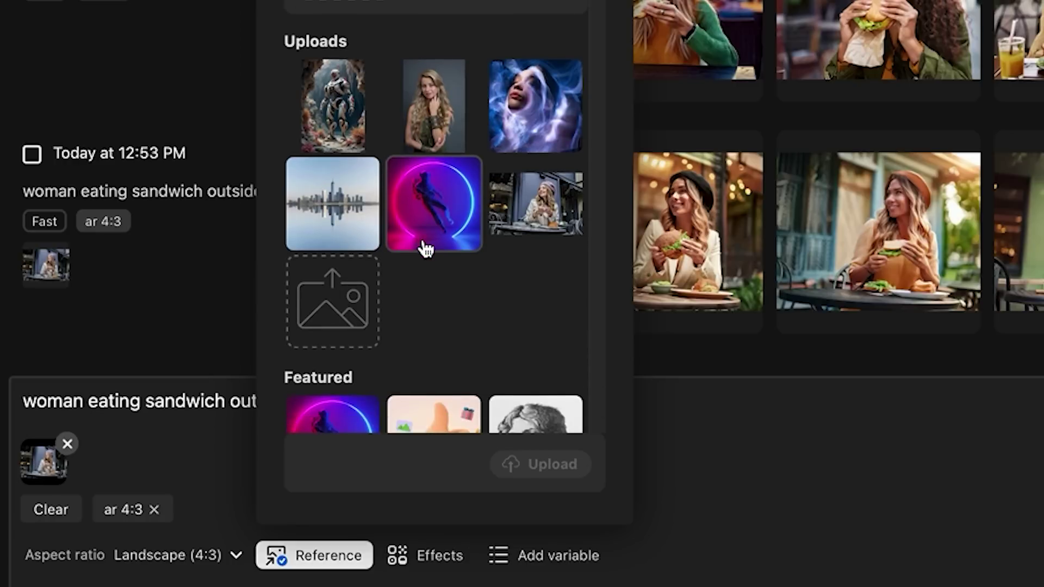
scroll(430, 246, "down", 15)
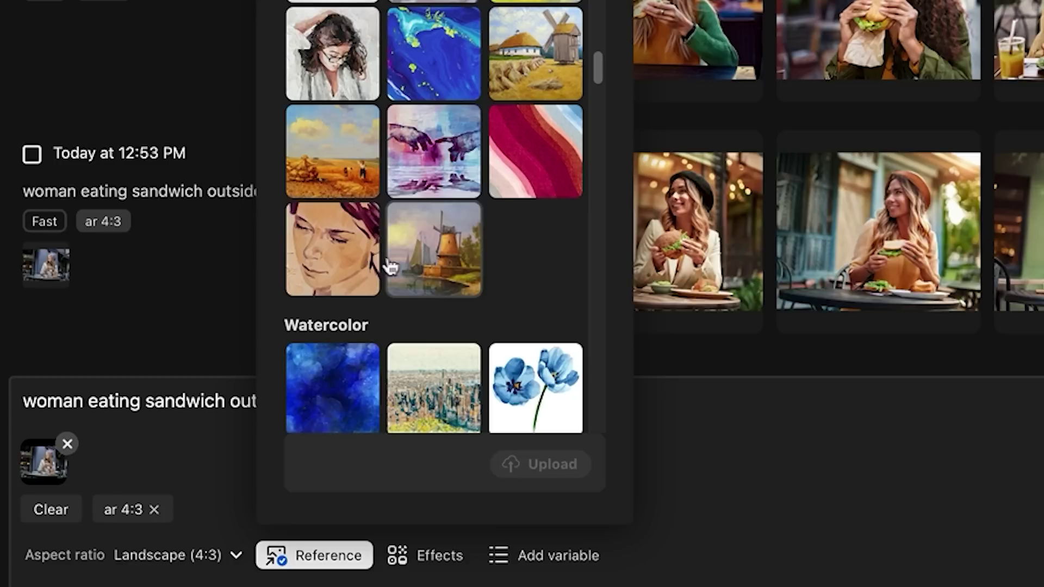
scroll(402, 284, "down", 4)
scroll(360, 184, "down", 8)
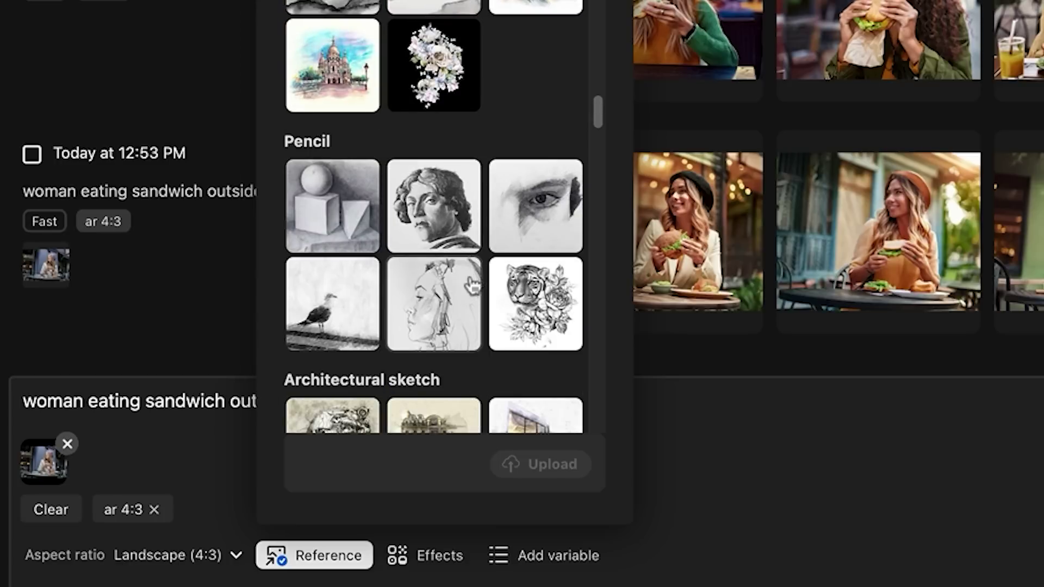
scroll(413, 242, "down", 2)
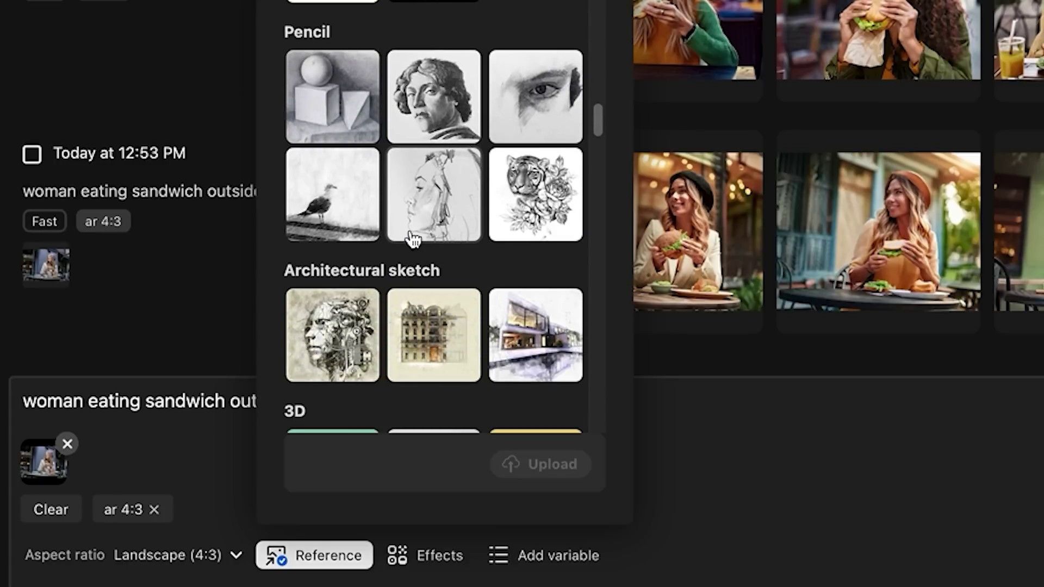
scroll(413, 239, "down", 1)
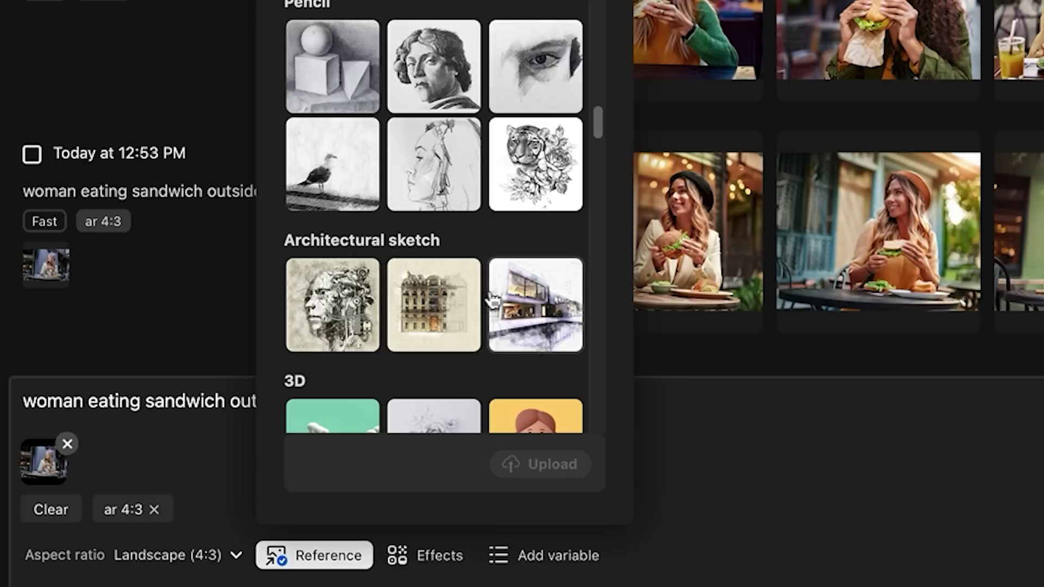
Set the second Architectural sketch image as the style reference.
left_click(443, 305)
left_click(565, 469)
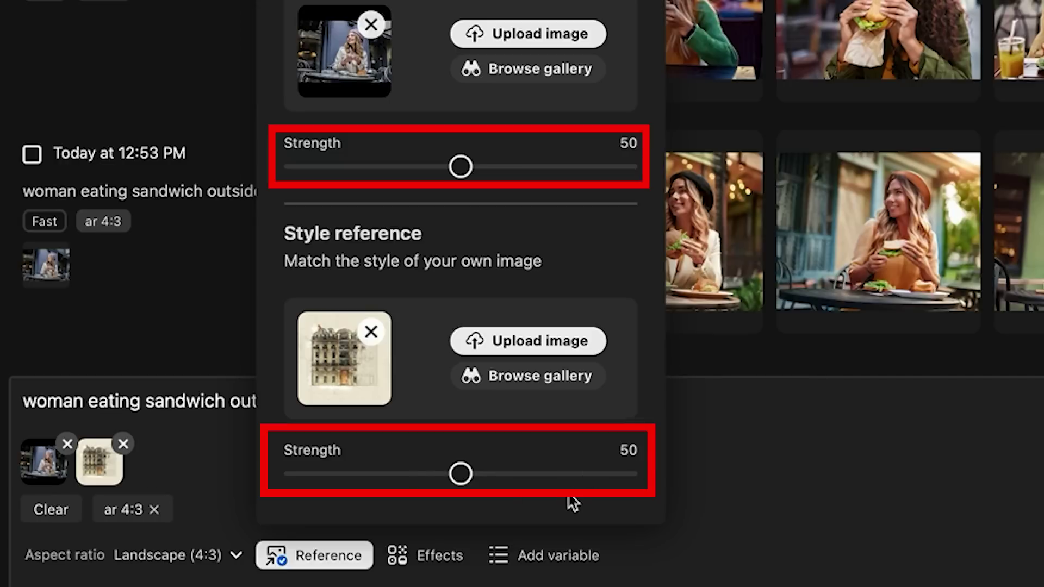
left_click(877, 467)
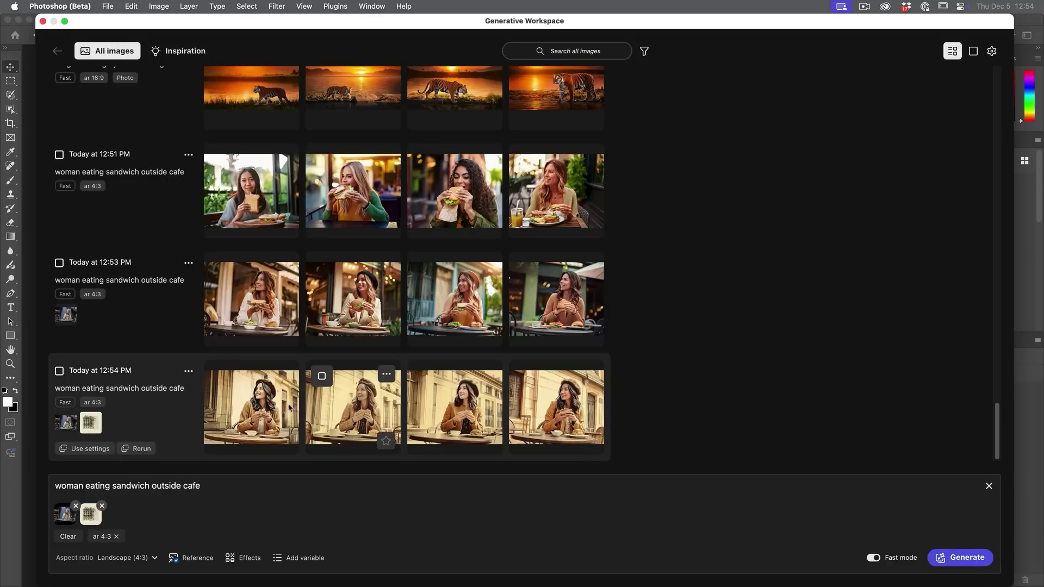
Preview the 12:54 sketch-style results, then remove the architectural sketch style reference from the prompt.
left_click(276, 402)
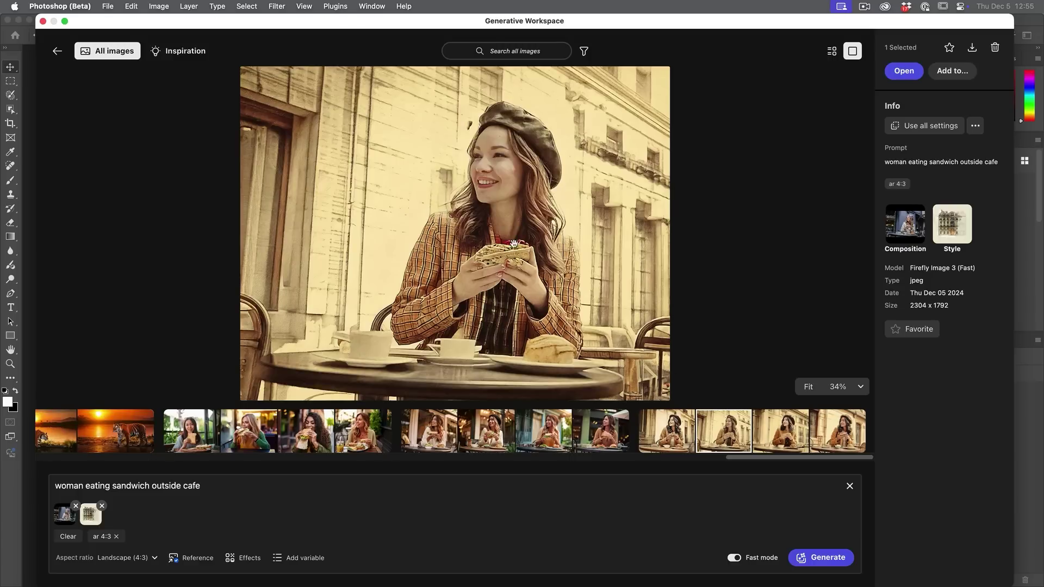
left_click(780, 429)
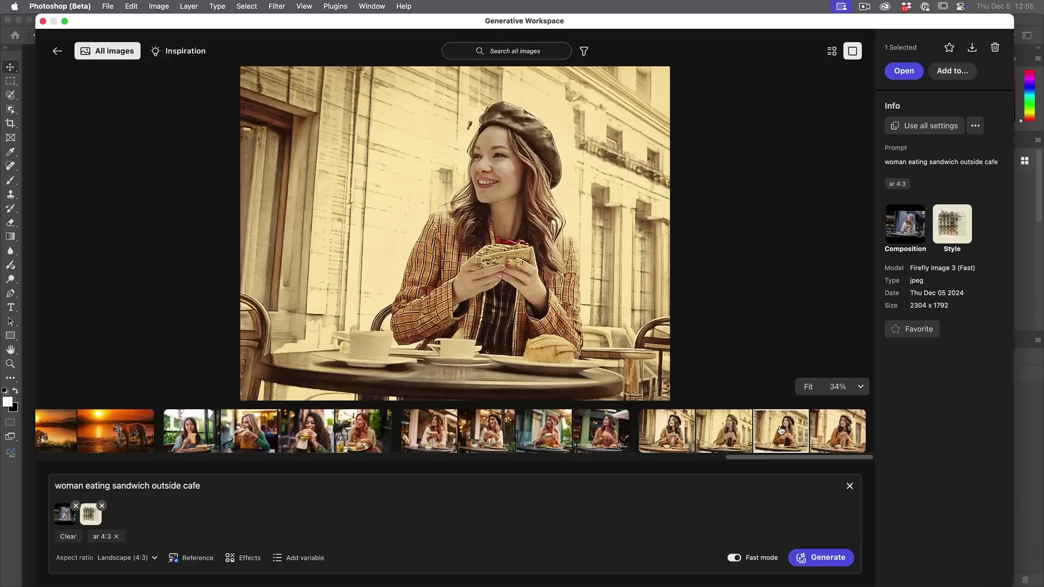
left_click(844, 424)
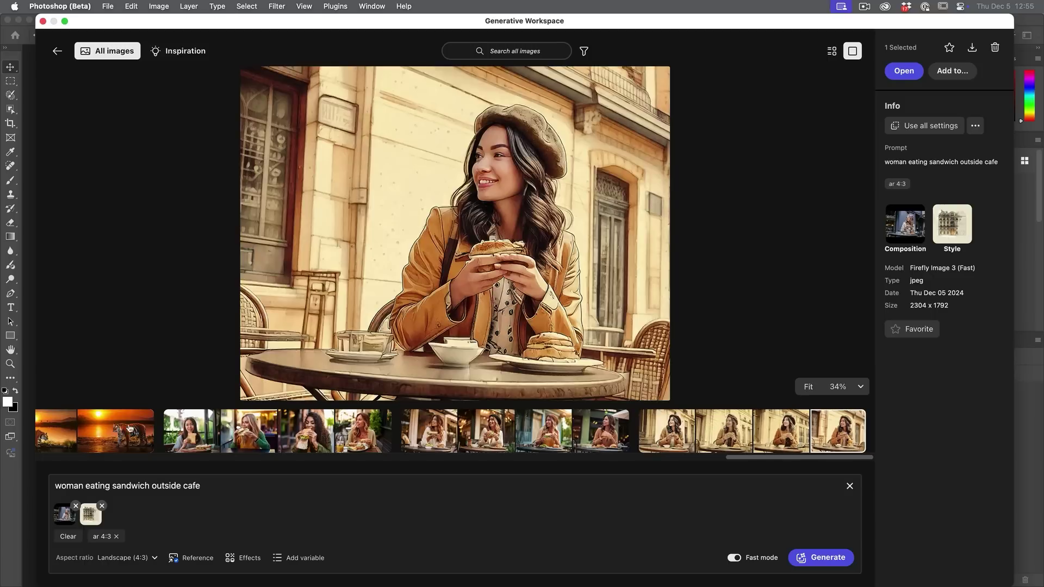
left_click(101, 506)
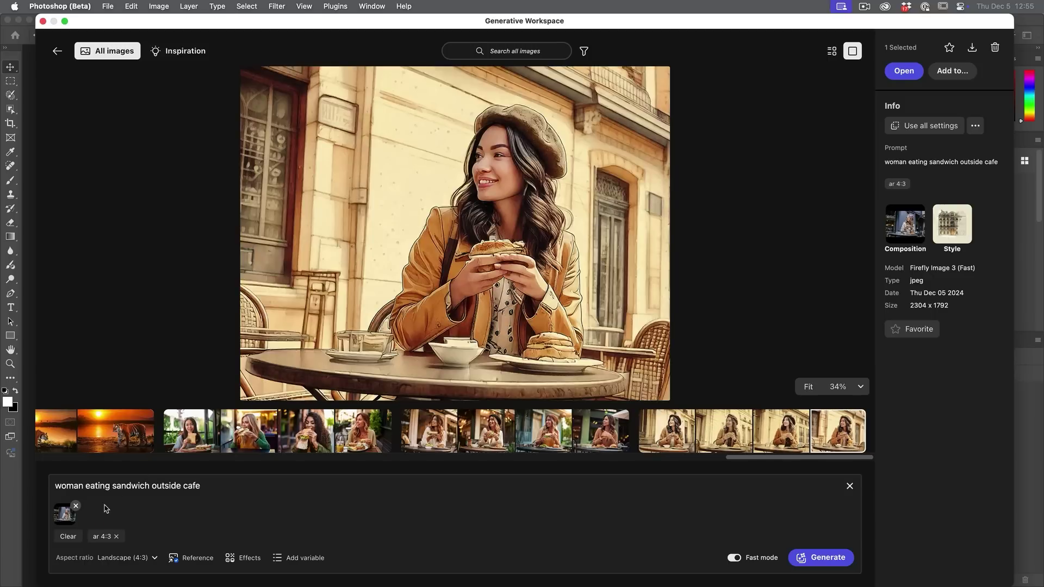
Use the blue glowing portrait upload as style reference, generate neon-blue cafe images and preview them.
left_click(197, 560)
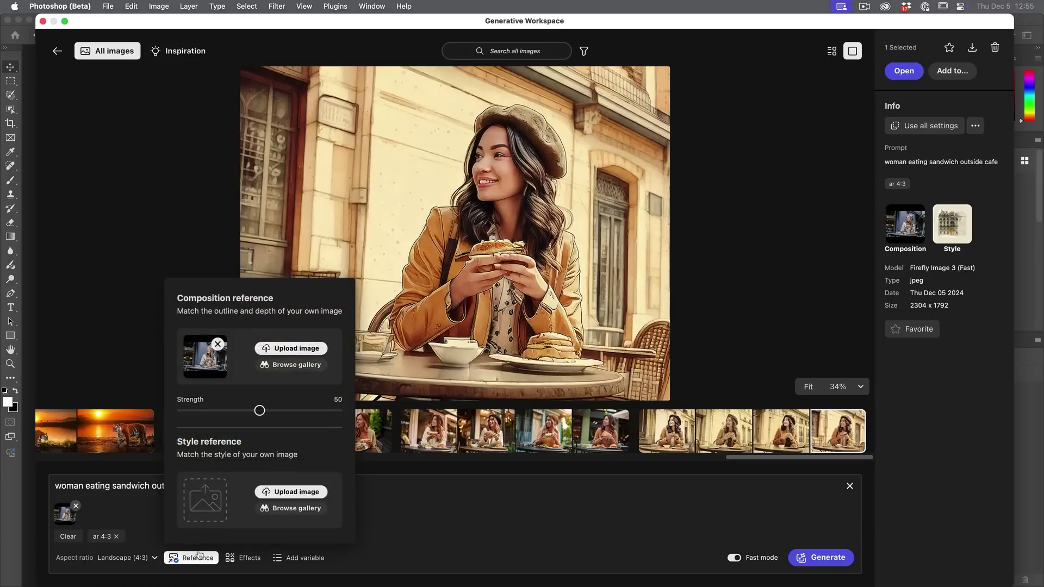
left_click(294, 509)
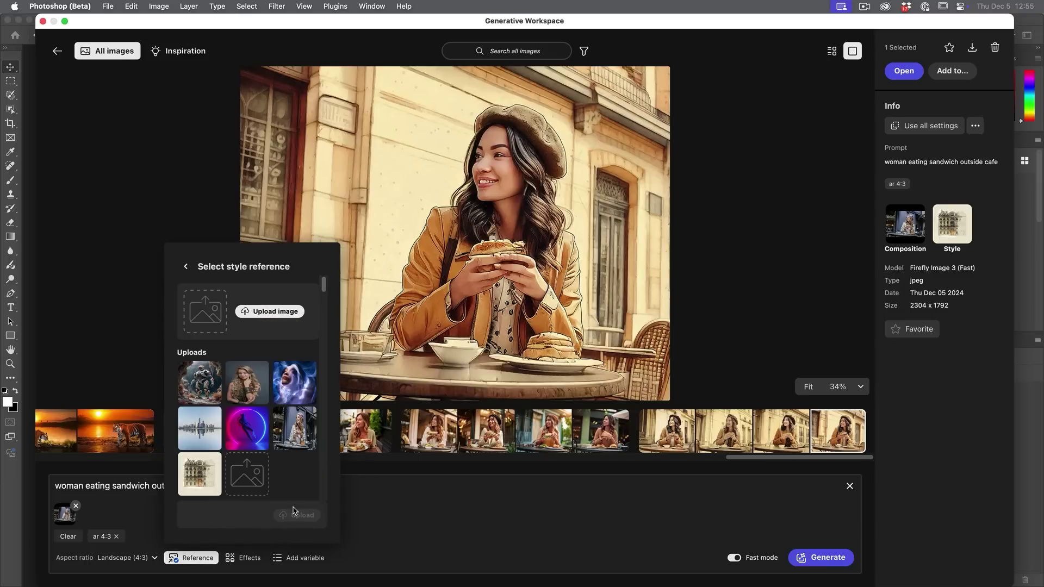
left_click(287, 379)
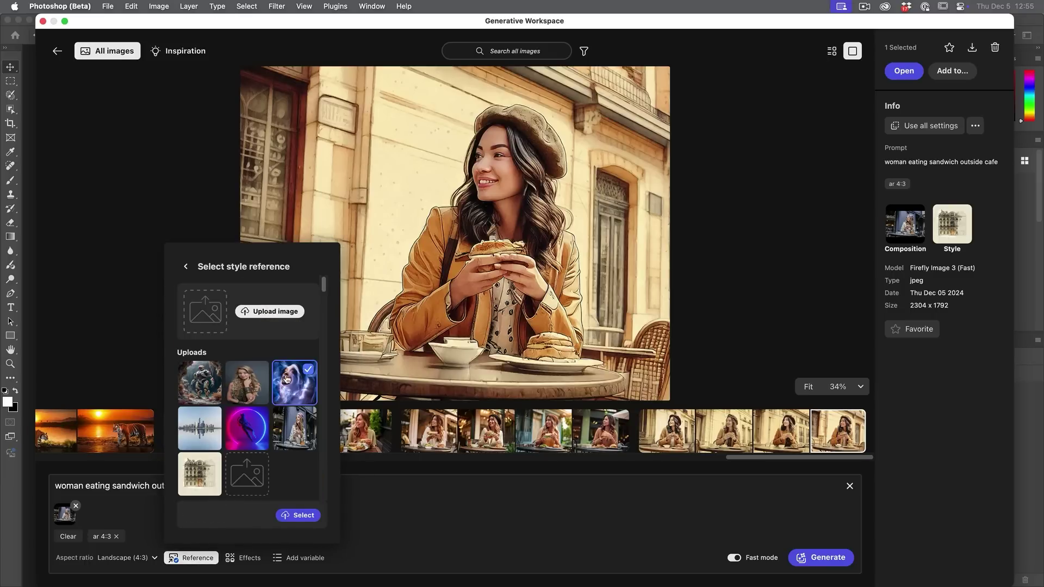
left_click(298, 515)
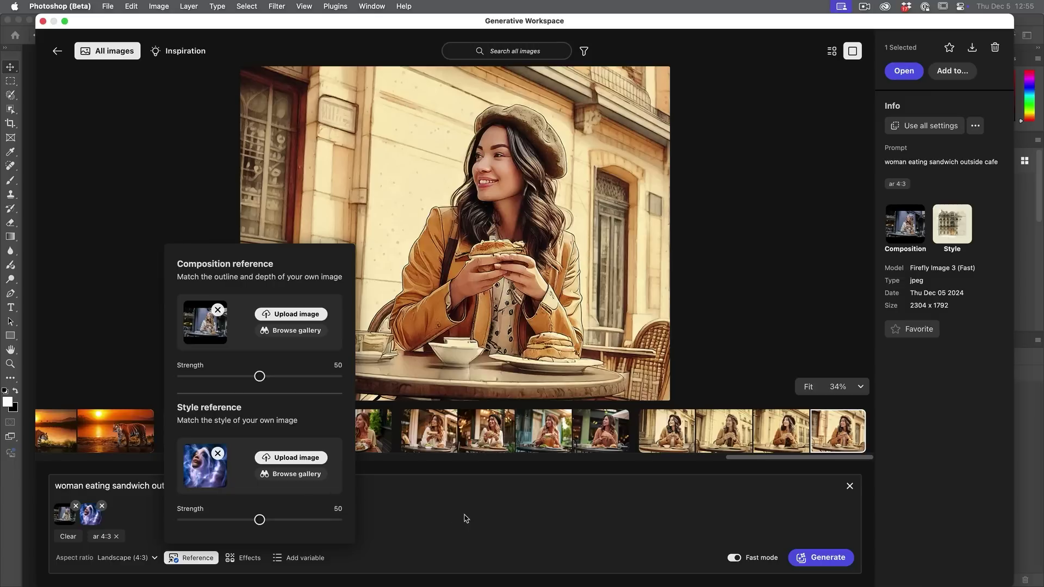
left_click(567, 527)
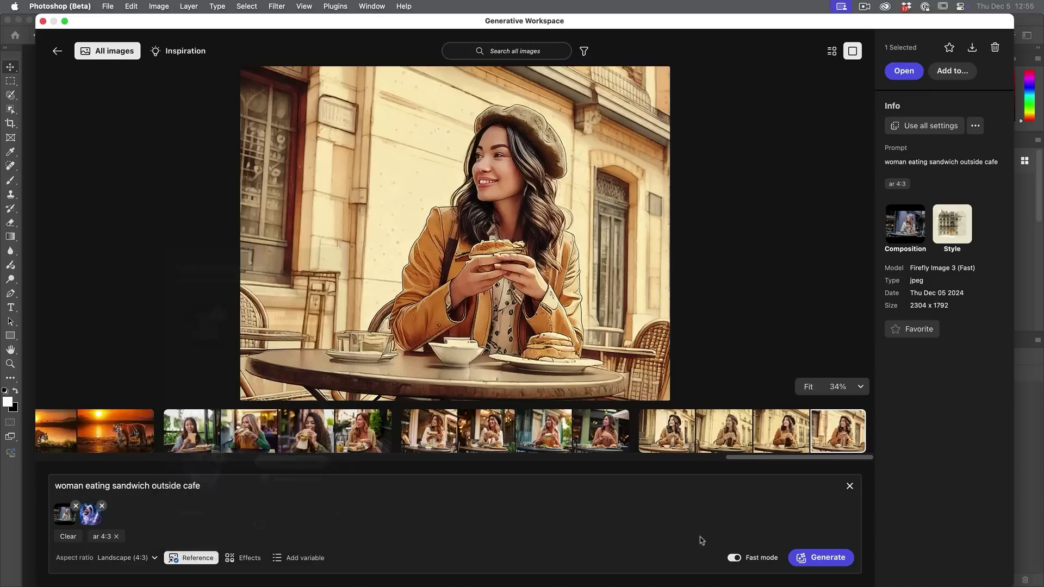
left_click(822, 558)
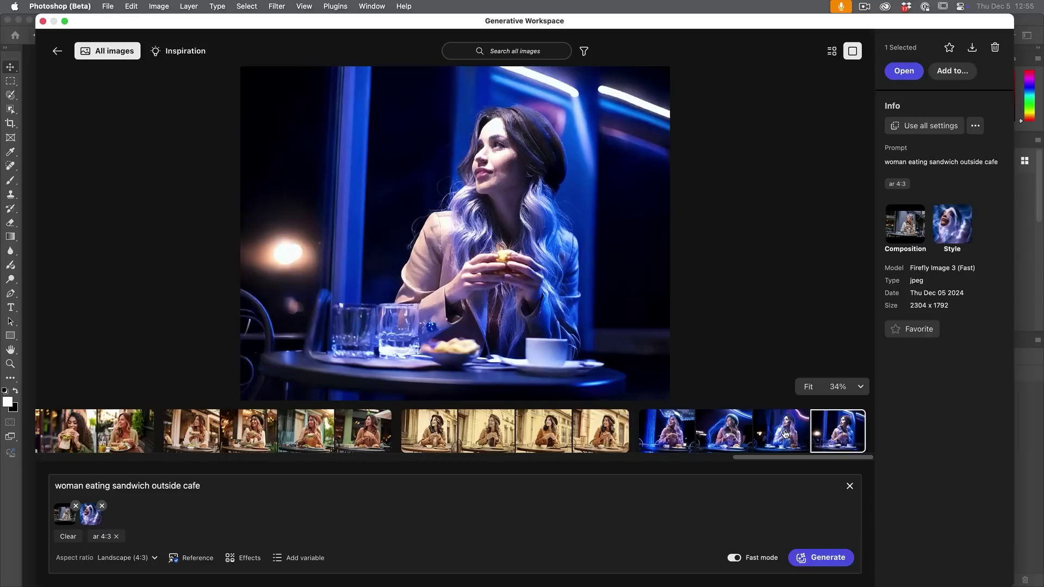
left_click(785, 434)
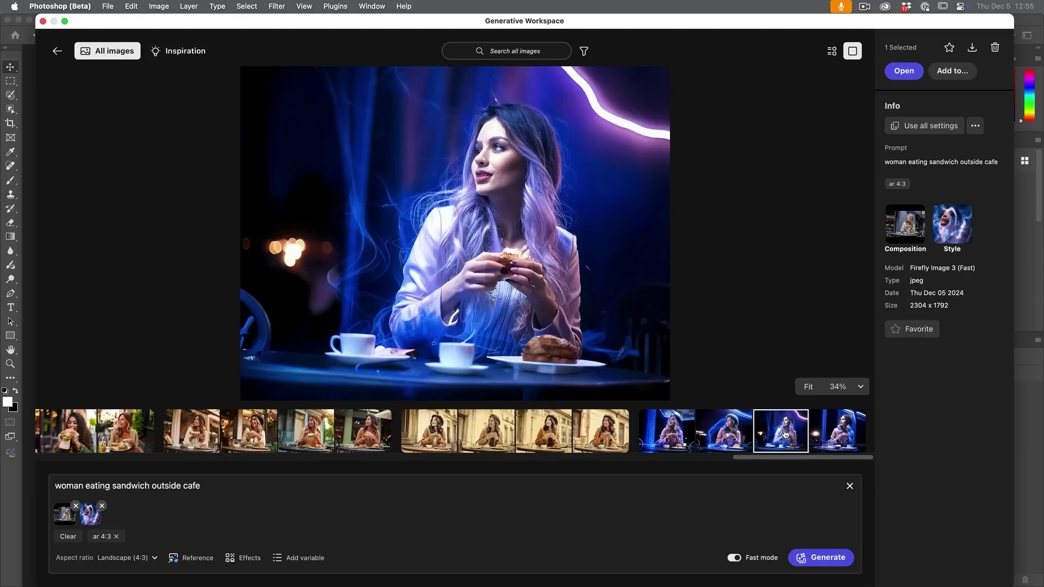
left_click(725, 434)
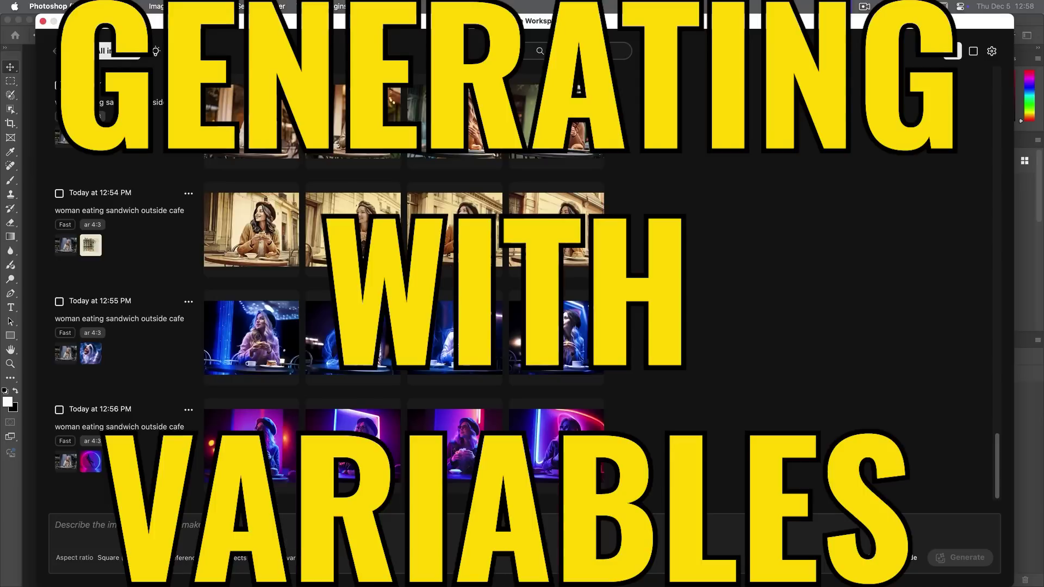
Paste 'dog walking in the park' into the prompt and select the word park.
type("dog walking in the park")
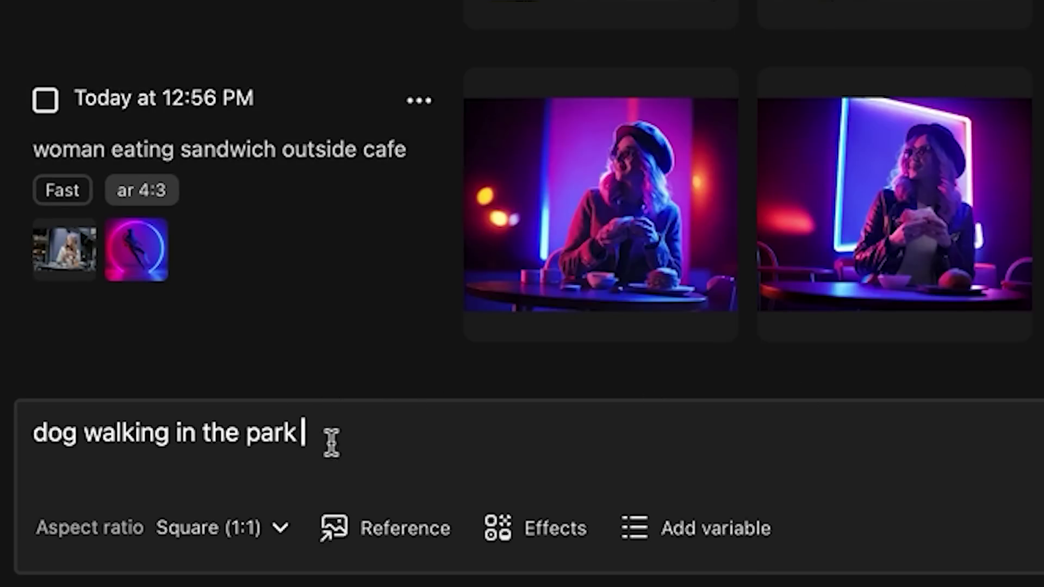
left_click_drag(251, 437, 298, 433)
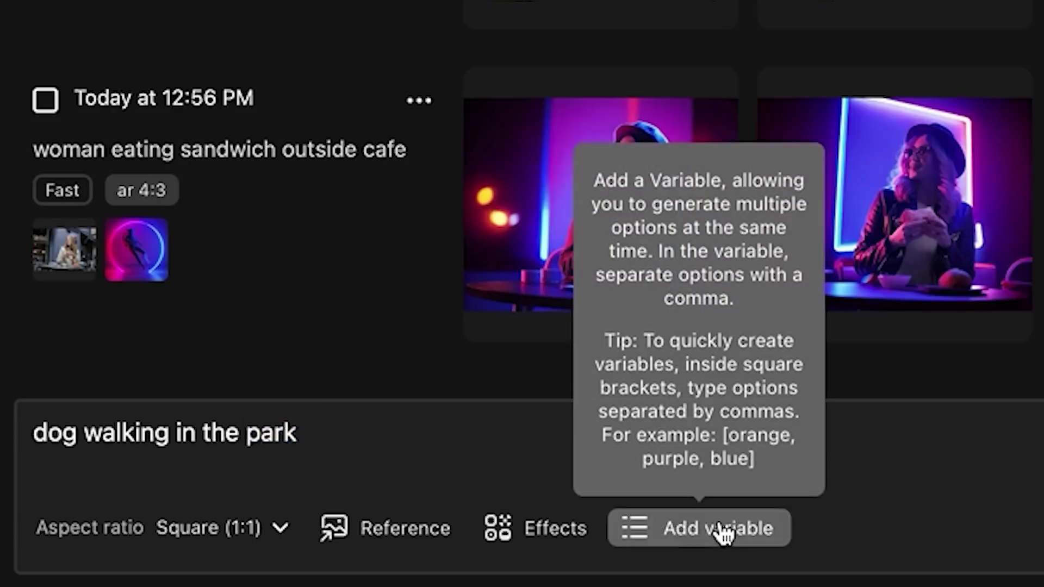
Make 'park' a prompt variable with the options park, house and river.
left_click(720, 527)
left_click(424, 443)
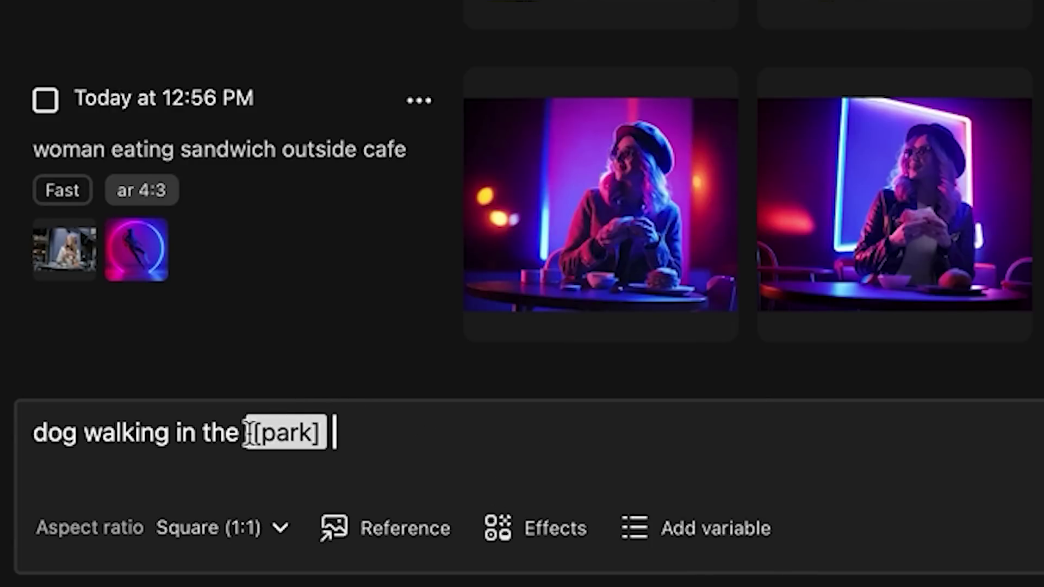
left_click(316, 432)
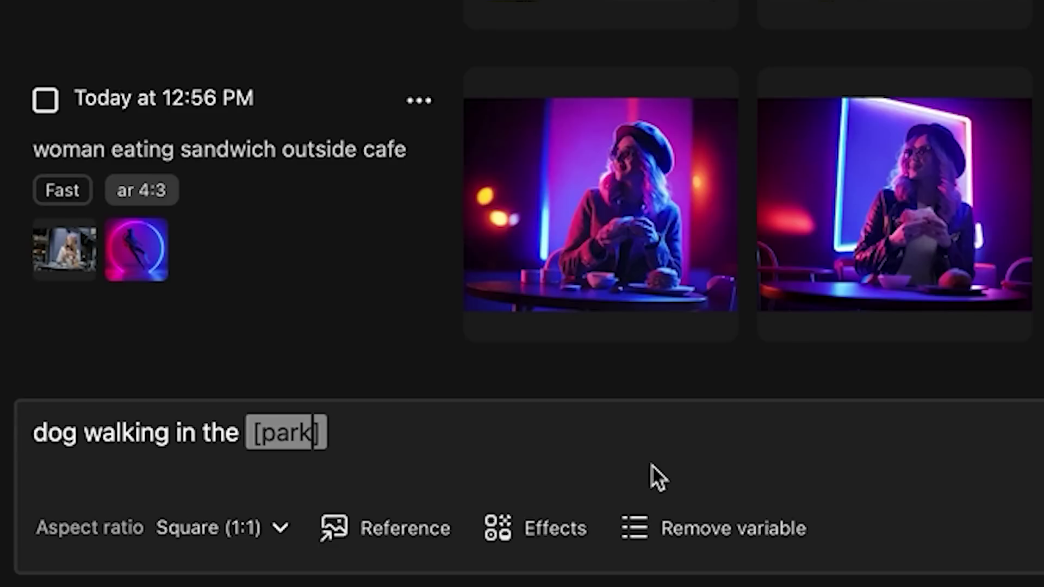
type(",")
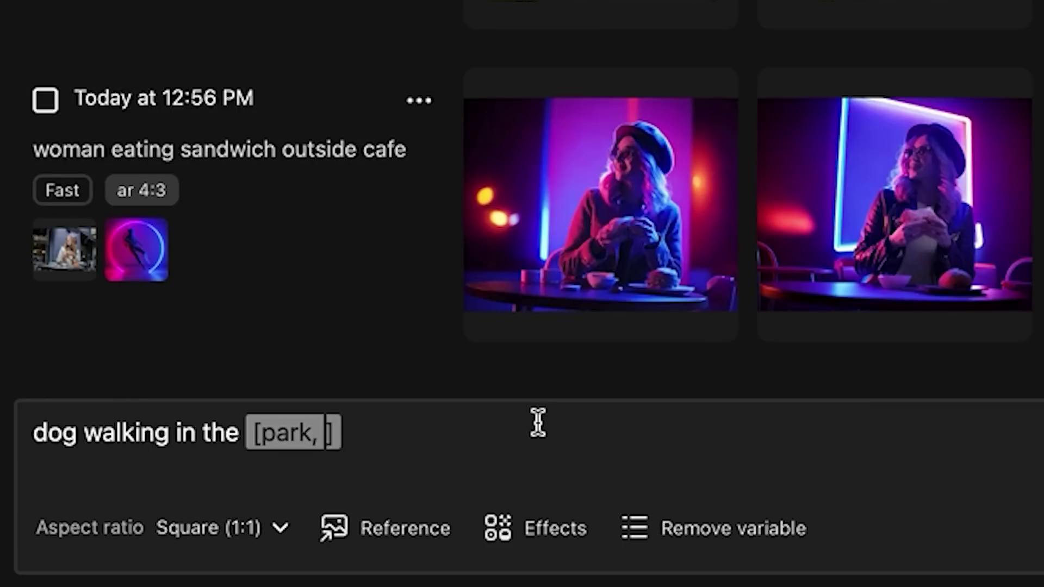
type("house, ")
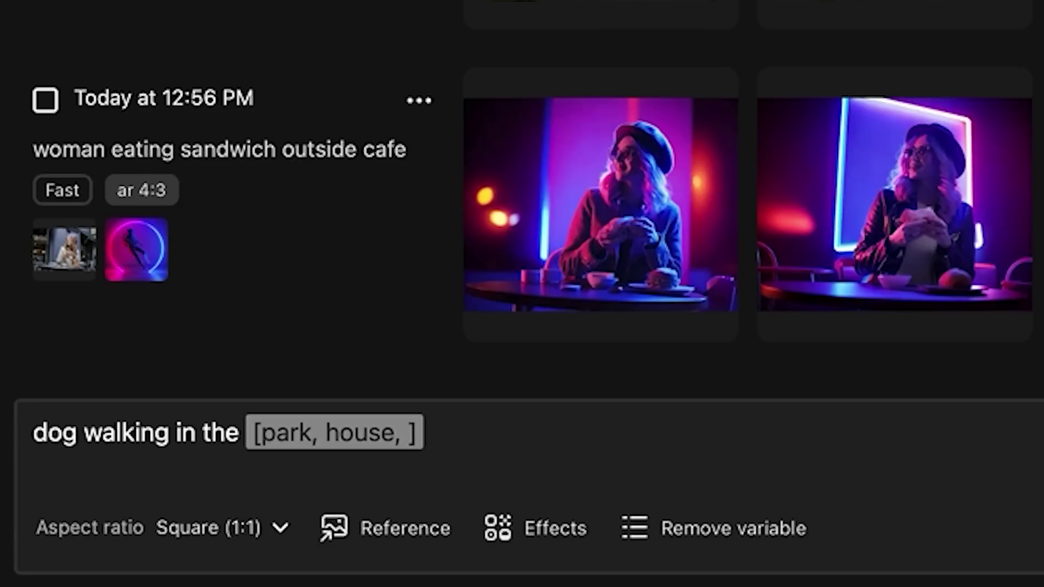
type("river")
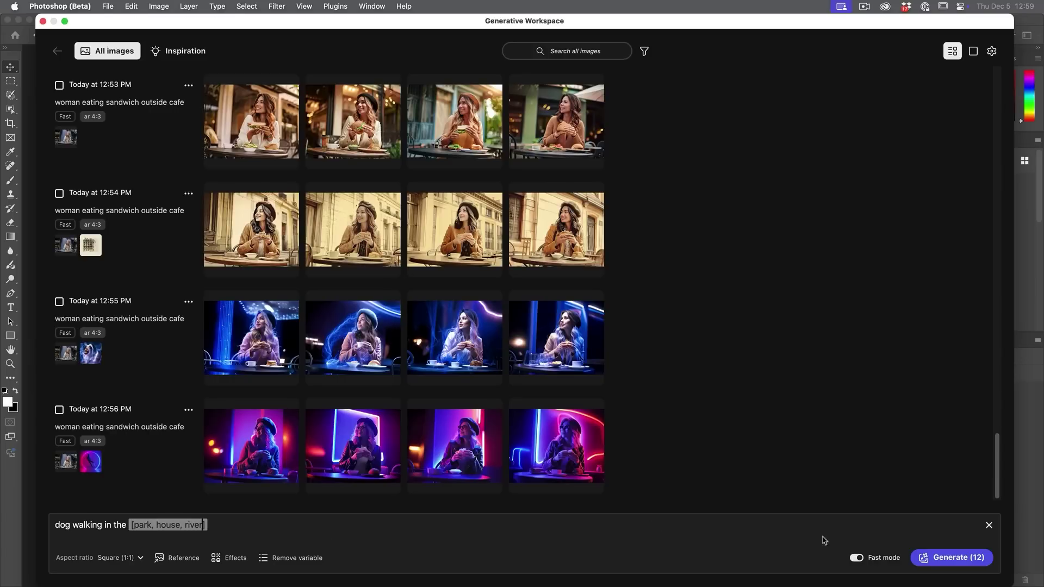
Generate the park, house and river dog images, then make 'dog' a variable with cat and birds.
left_click(977, 563)
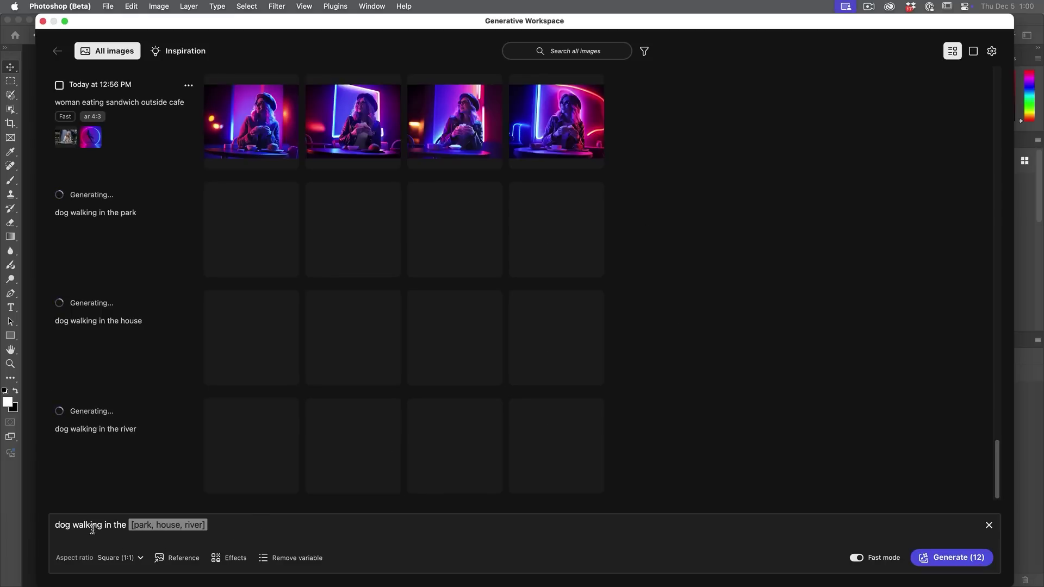
left_click_drag(71, 525, 50, 526)
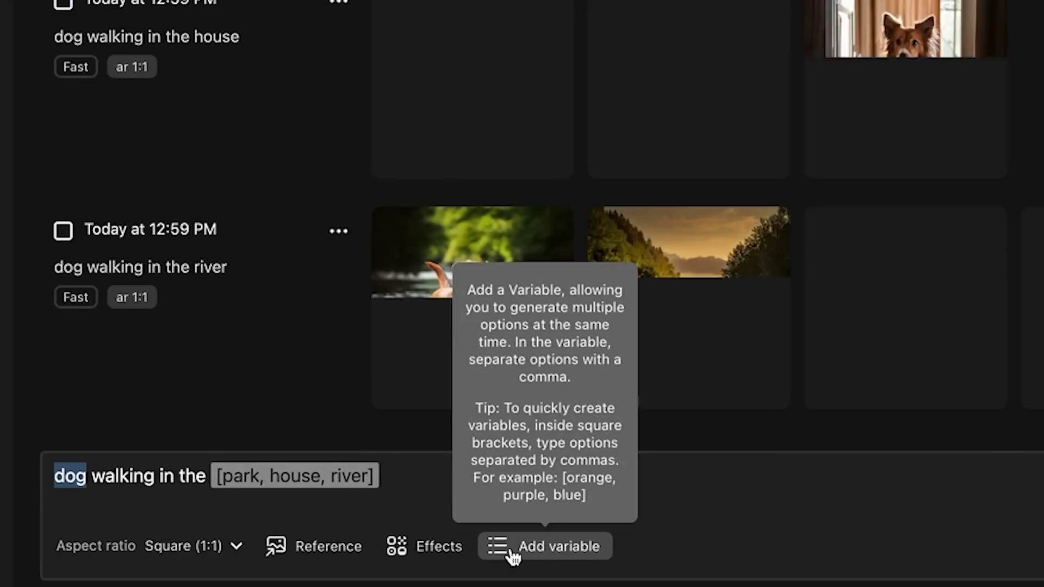
left_click(511, 550)
left_click(96, 476)
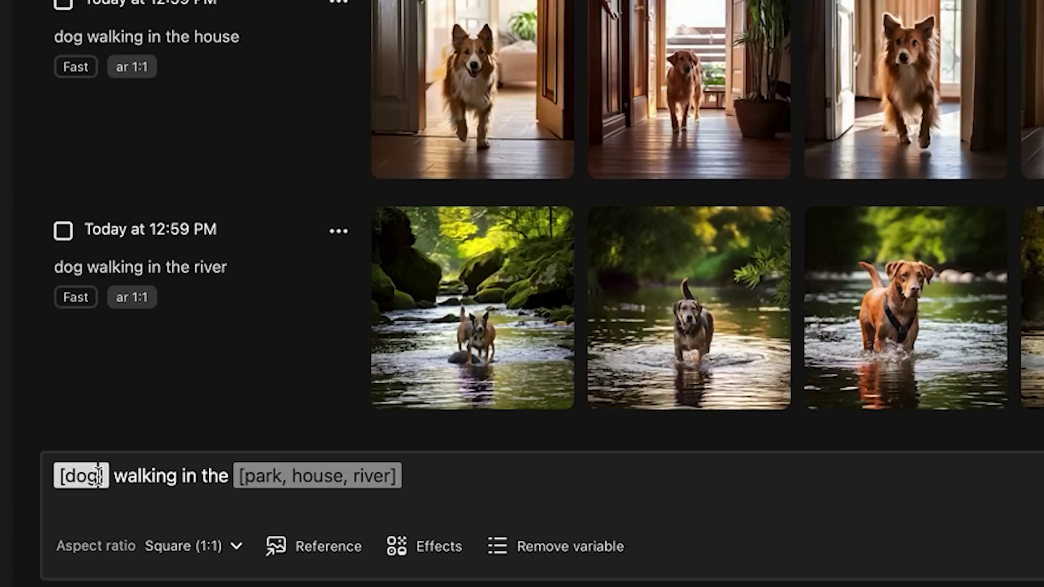
type(", cat,")
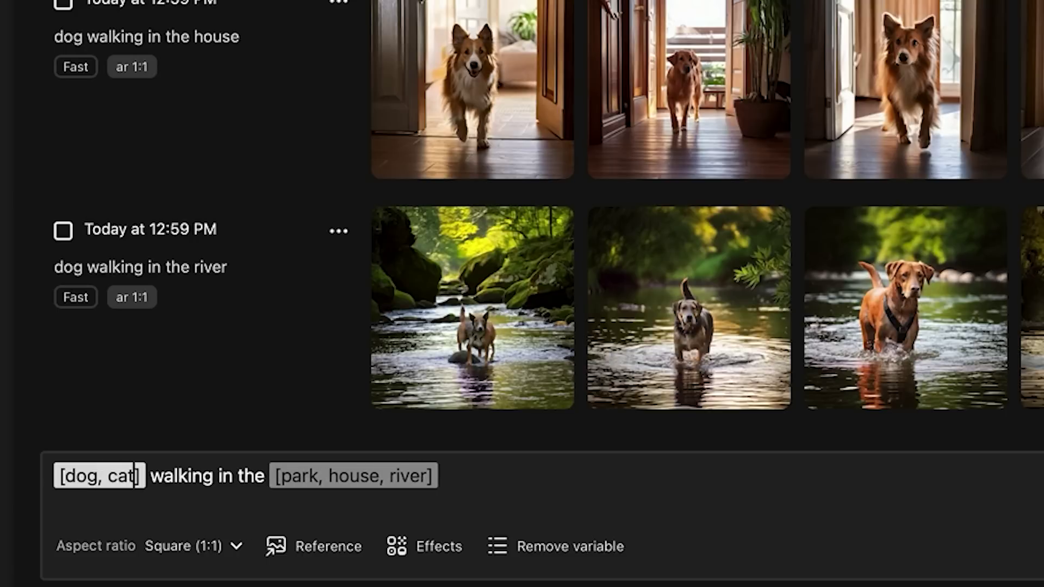
type(" birds")
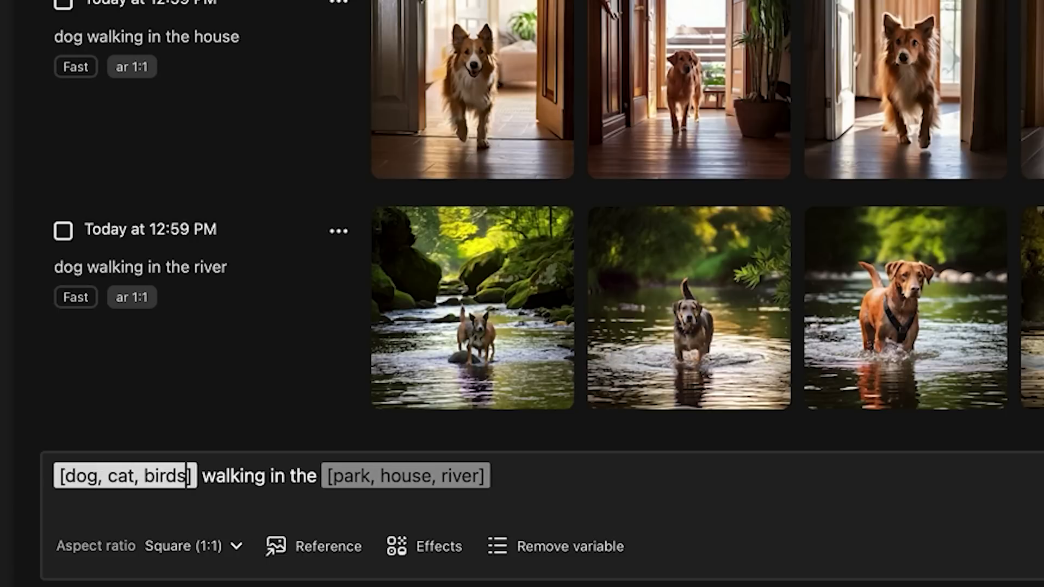
left_click(633, 490)
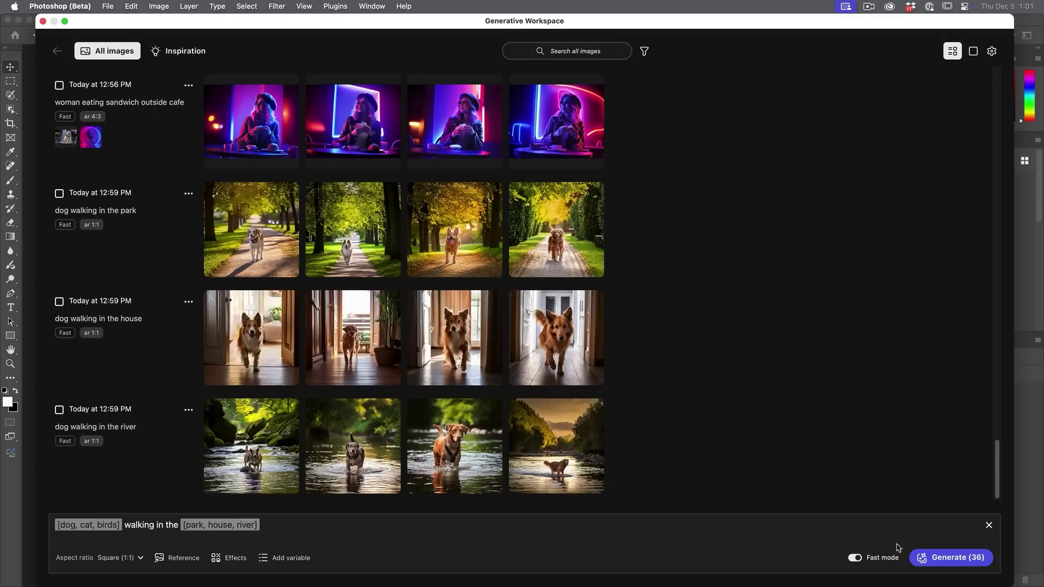
Generate all 36 dog/cat/birds and park/house/river combinations and scroll through the results.
left_click(965, 560)
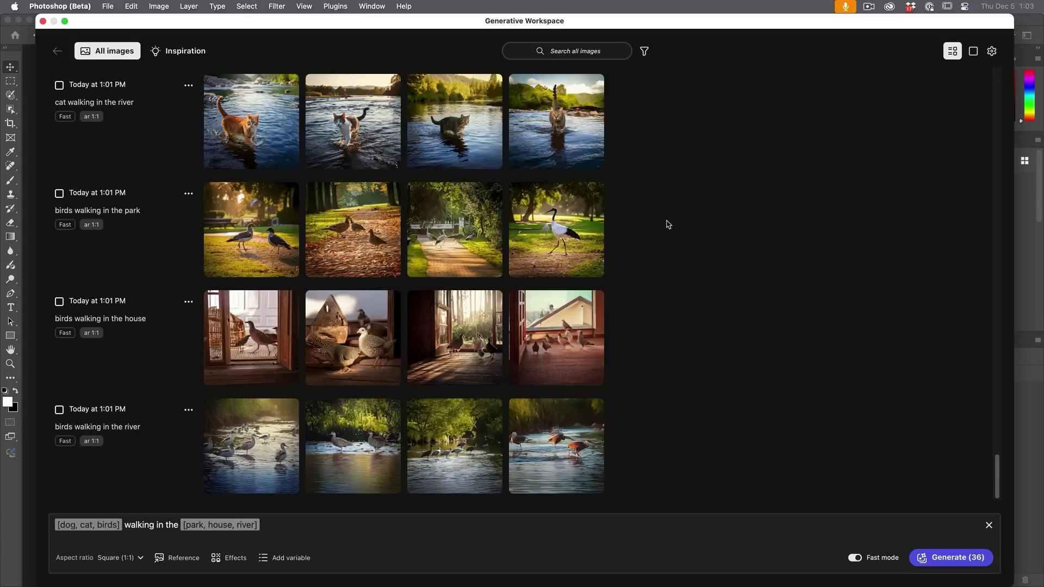
scroll(668, 225, "up", 10)
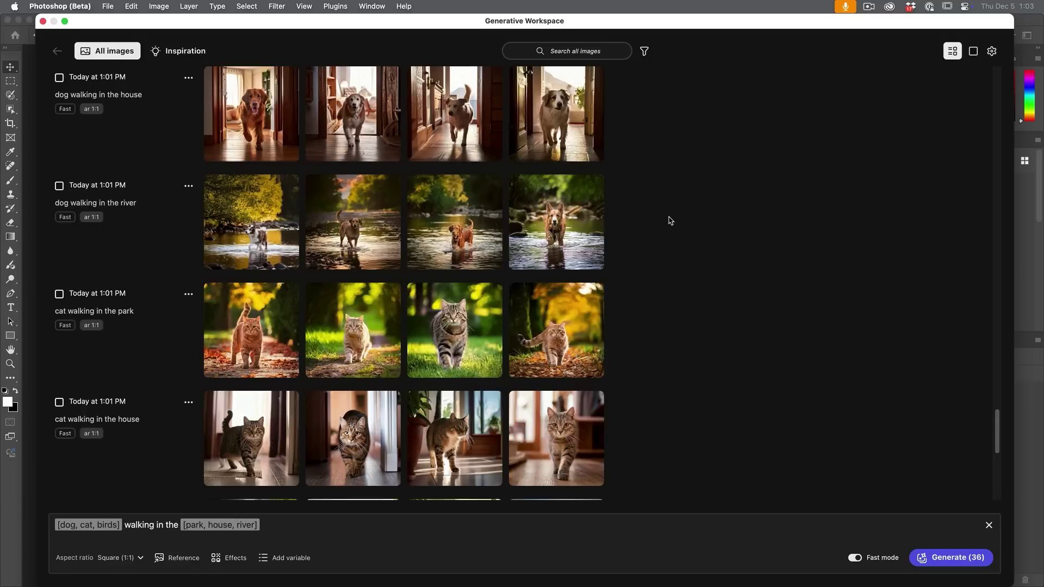
scroll(670, 220, "up", 5)
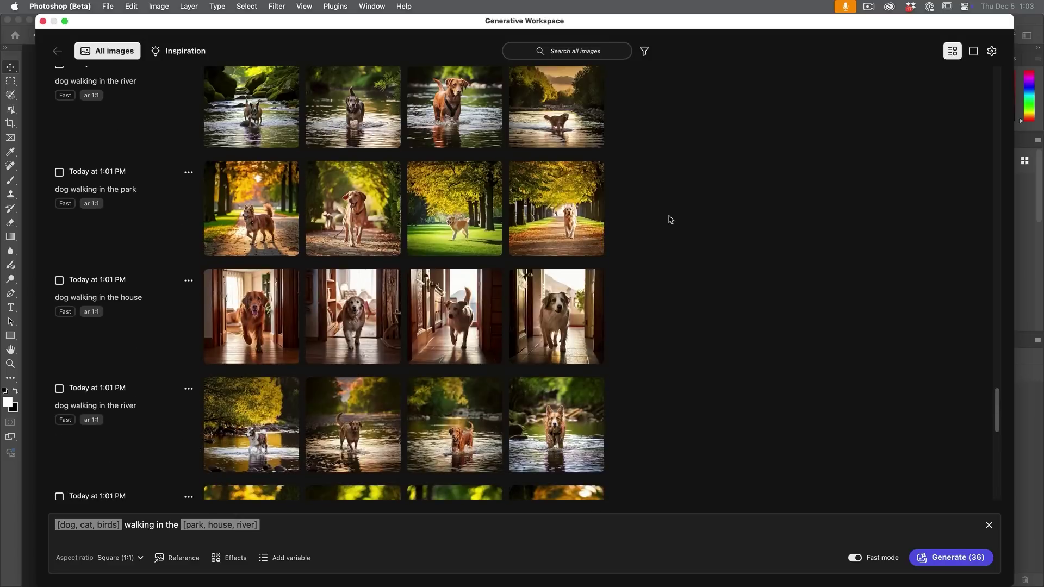
scroll(669, 217, "down", 3)
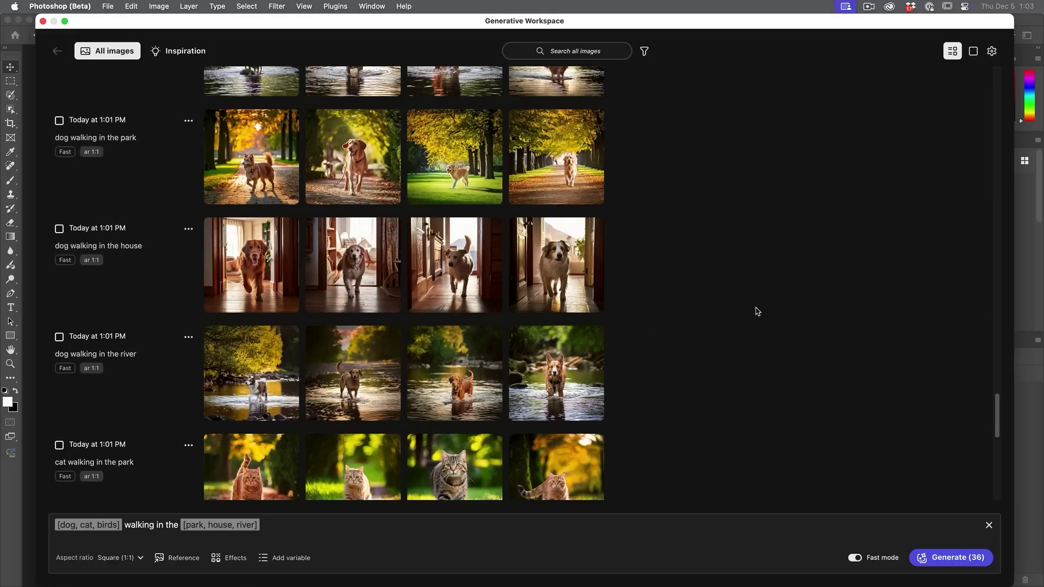
scroll(755, 303, "down", 5)
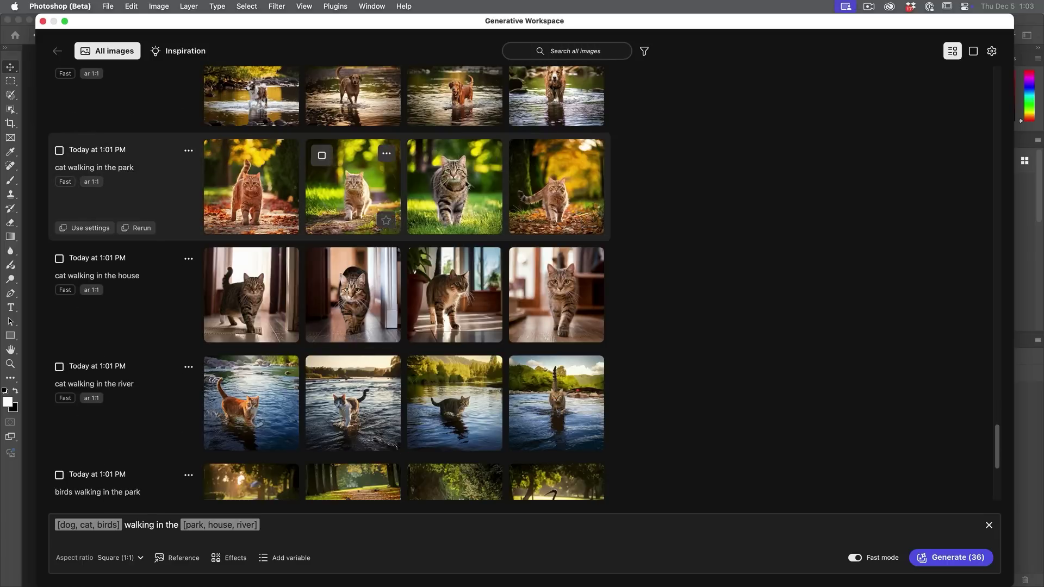
scroll(664, 290, "down", 1)
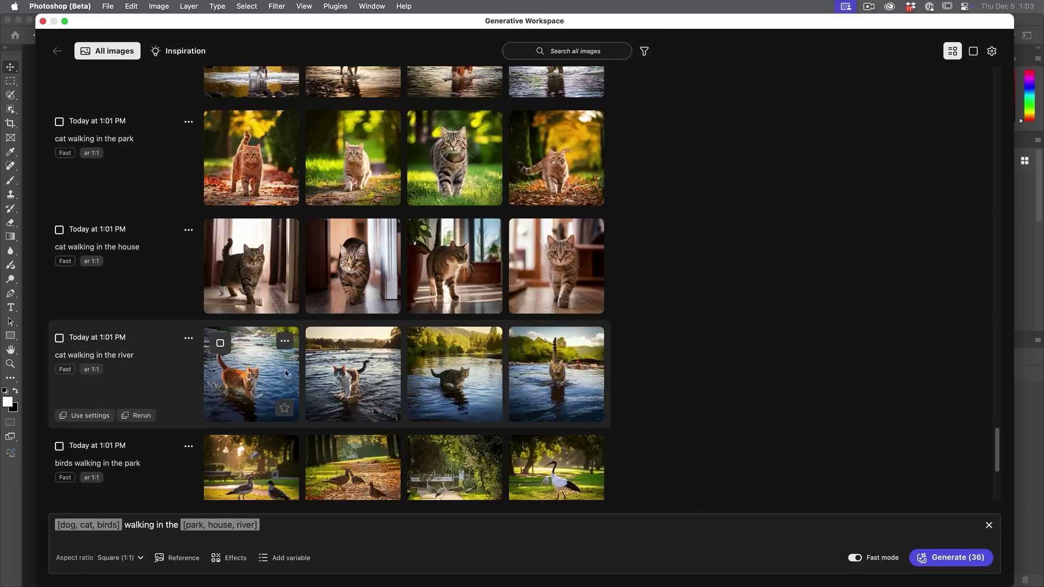
scroll(724, 354, "down", 1)
scroll(723, 354, "down", 5)
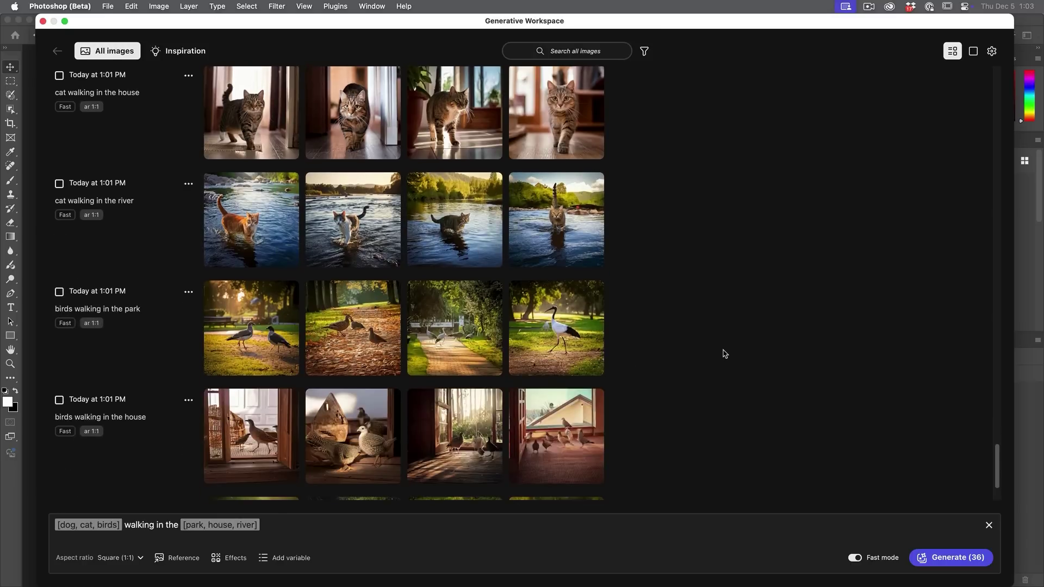
scroll(670, 297, "down", 1)
scroll(671, 297, "down", 1)
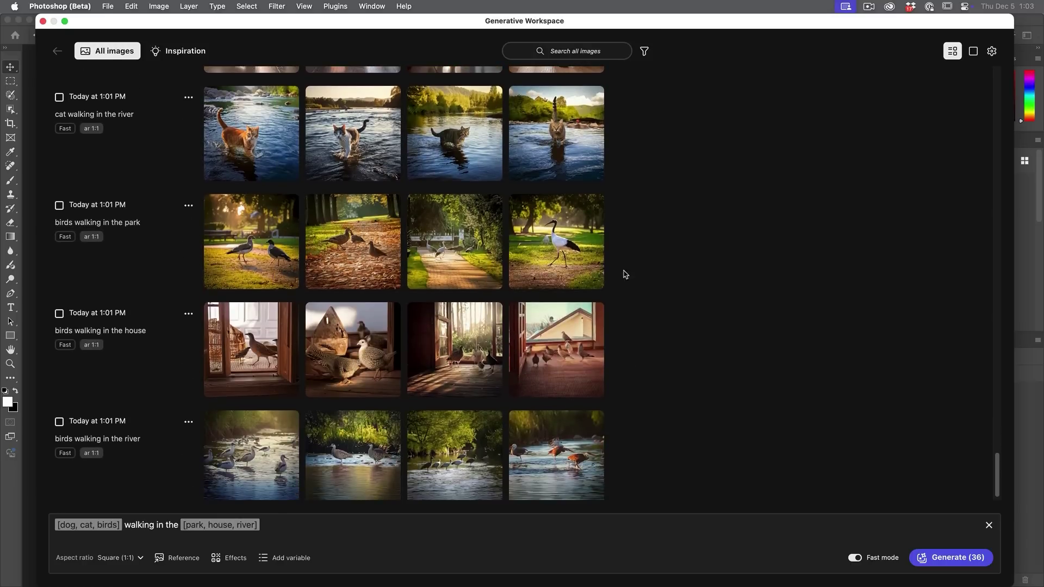
scroll(696, 283, "down", 1)
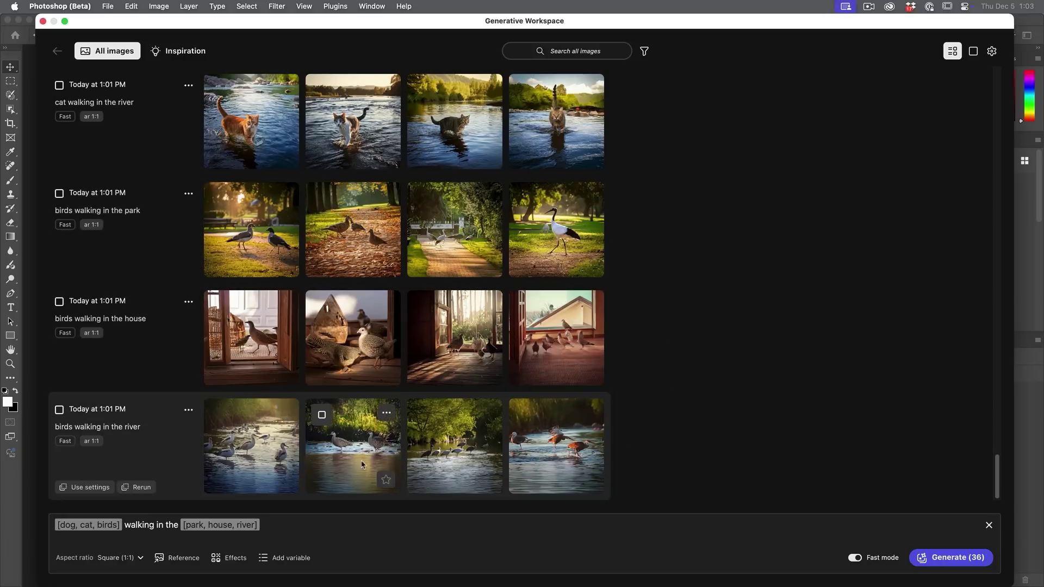
Preview the cat-in-the-house images and a cat-in-the-park image up close, returning to the grid.
left_click(319, 415)
left_click(159, 466)
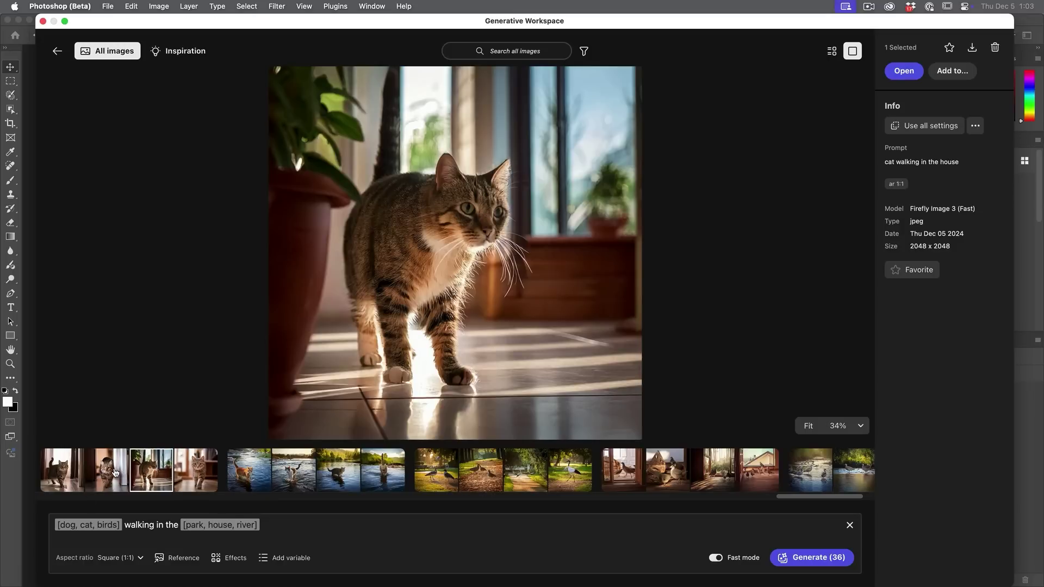
left_click(115, 473)
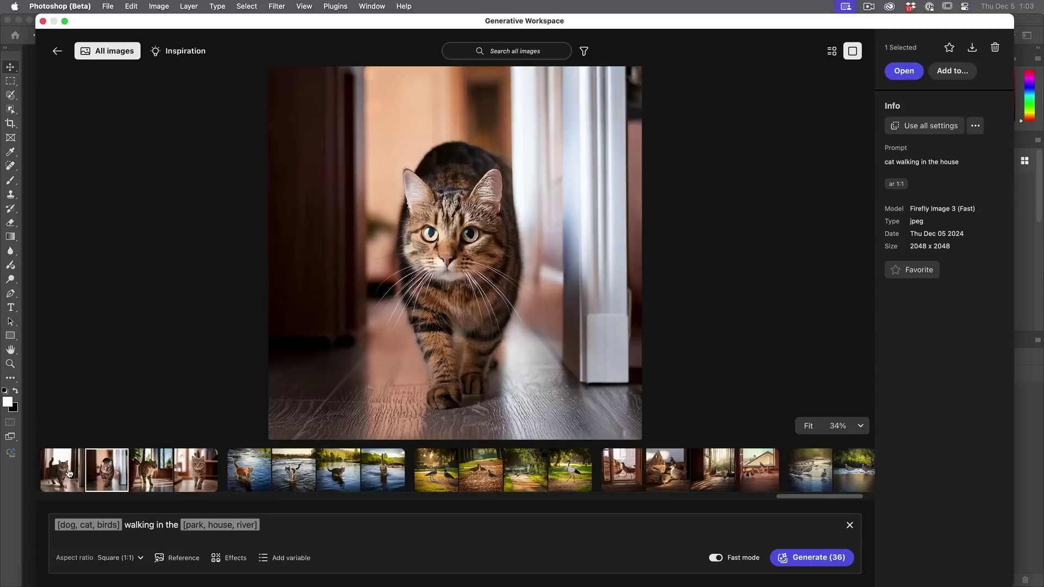
left_click(69, 473)
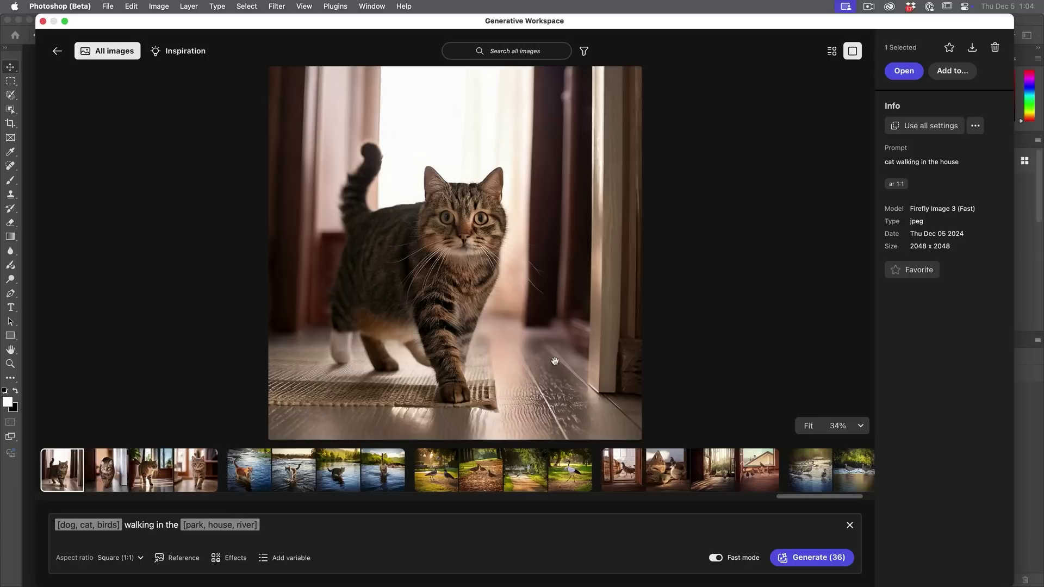
left_click(830, 52)
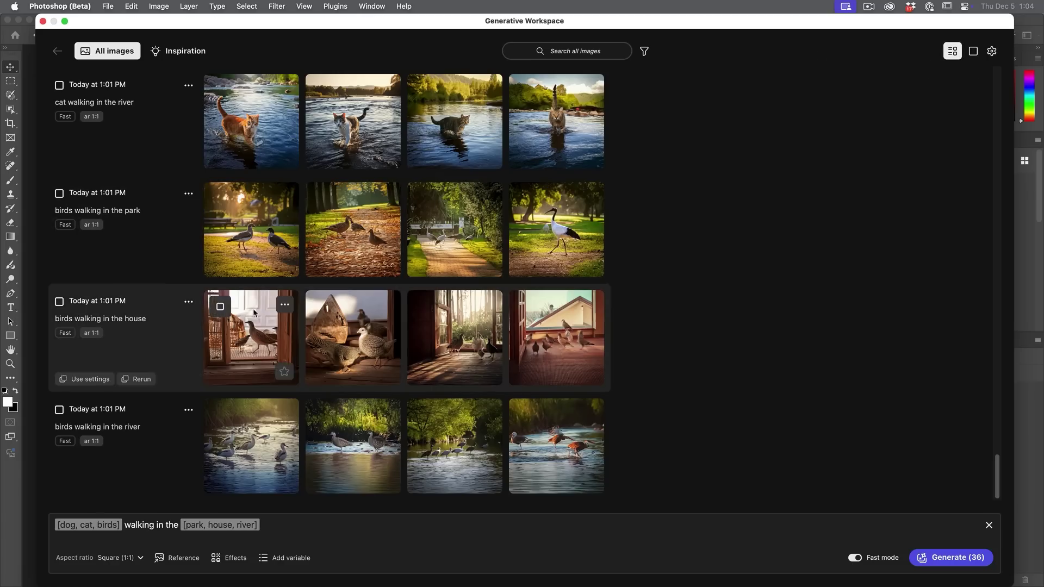
scroll(418, 257, "up", 2)
scroll(419, 257, "up", 3)
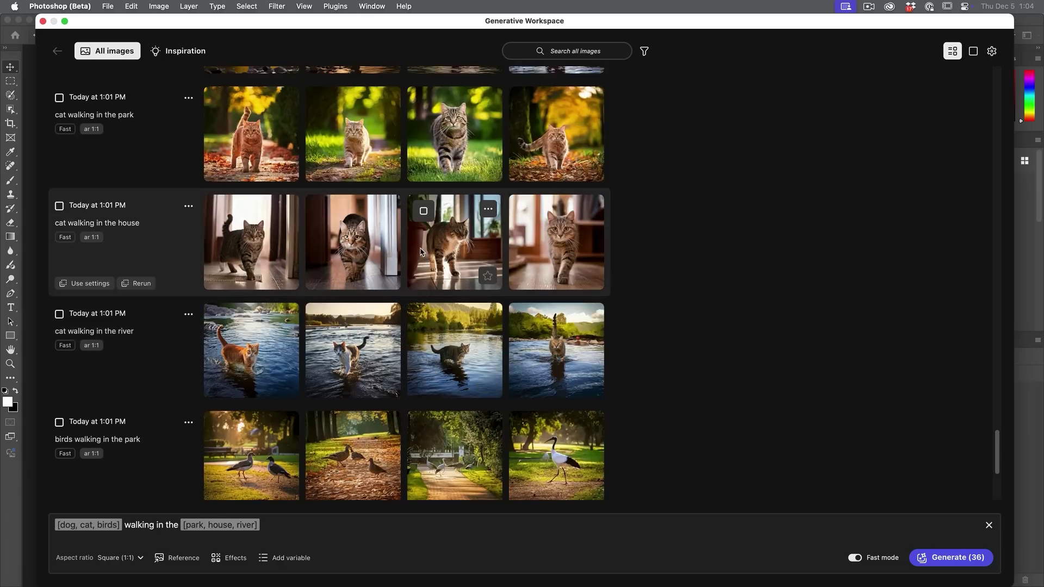
left_click(267, 138)
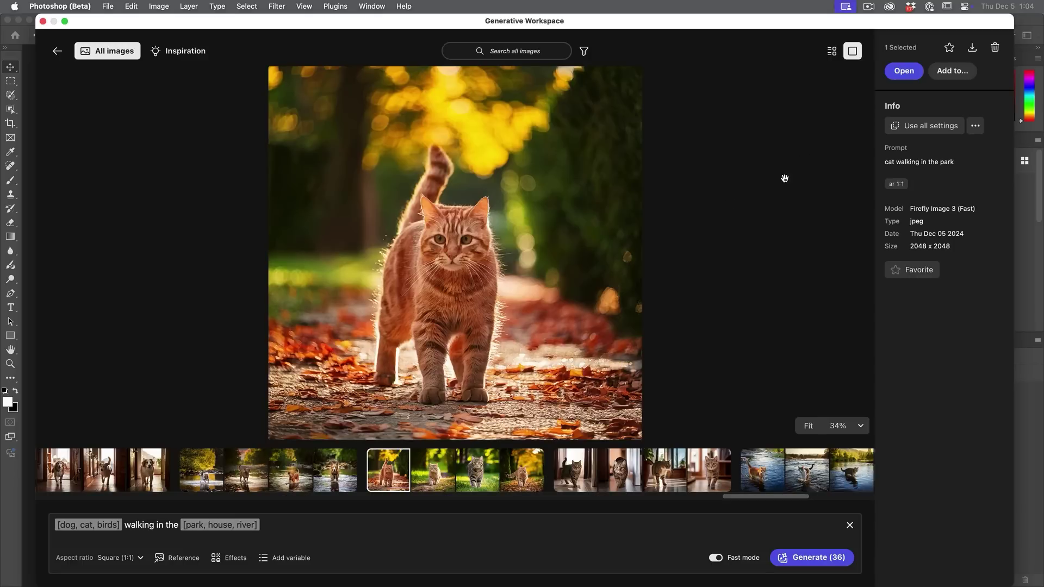
left_click(831, 50)
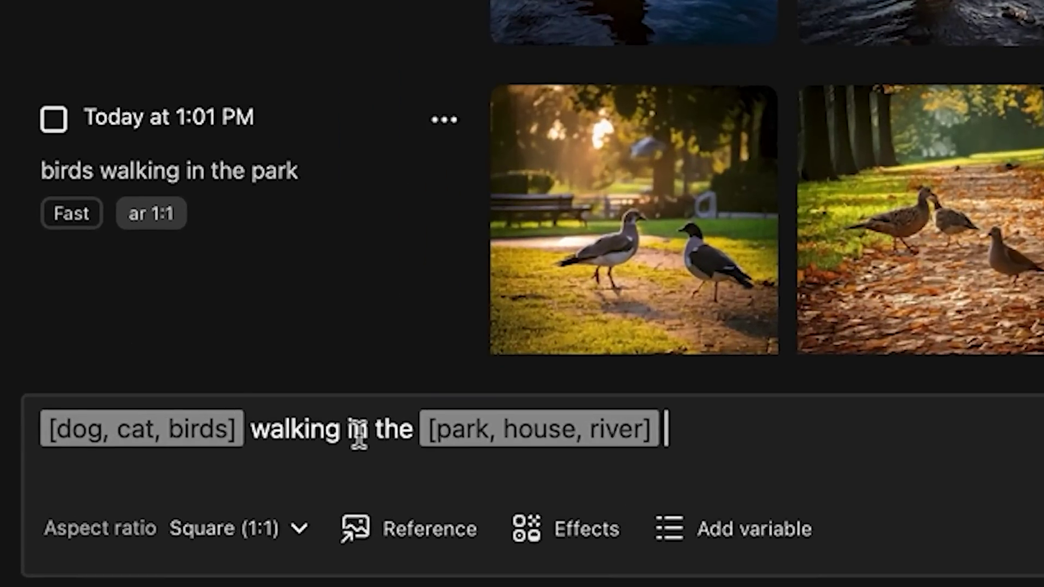
Turn 'walking' into a prompt variable [walking, running, flying] by adding brackets and options.
left_click(341, 432)
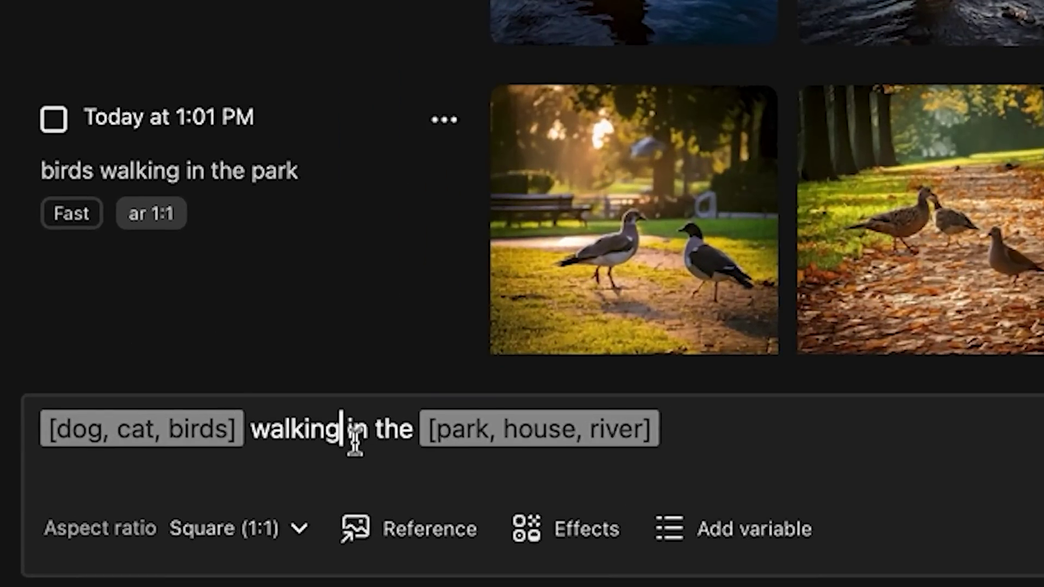
type("]")
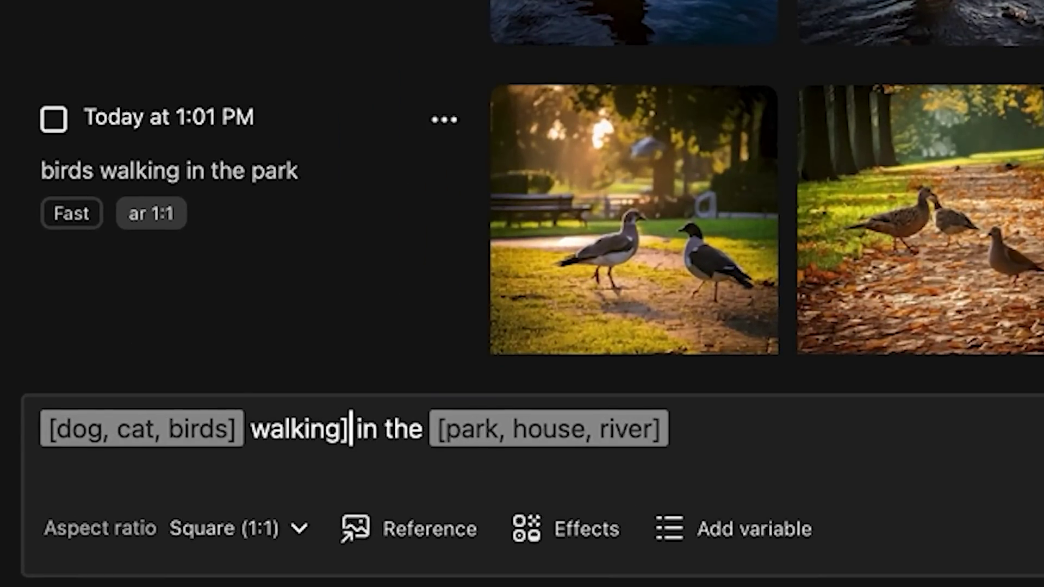
left_click(253, 430)
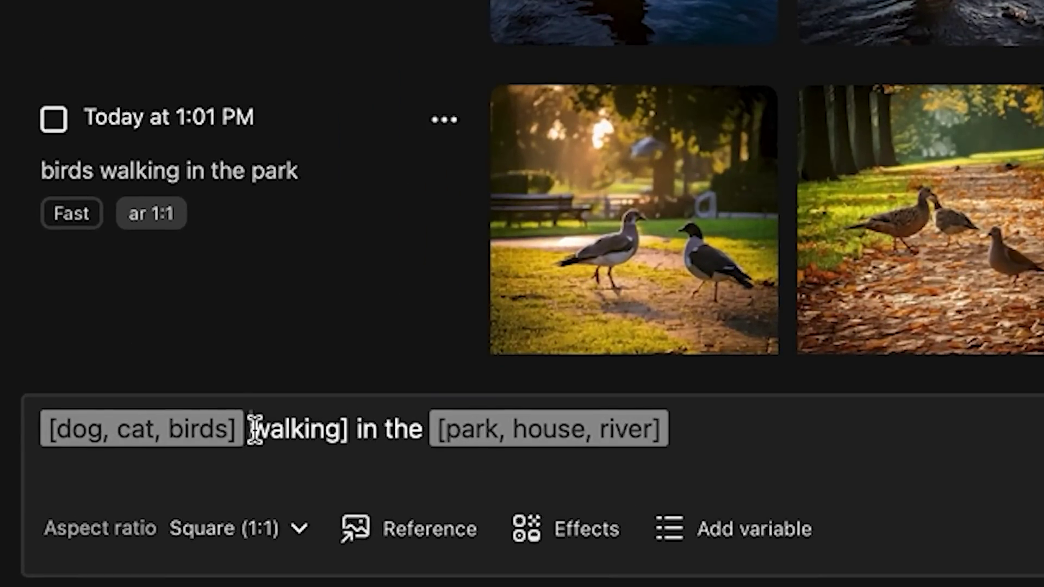
type("[")
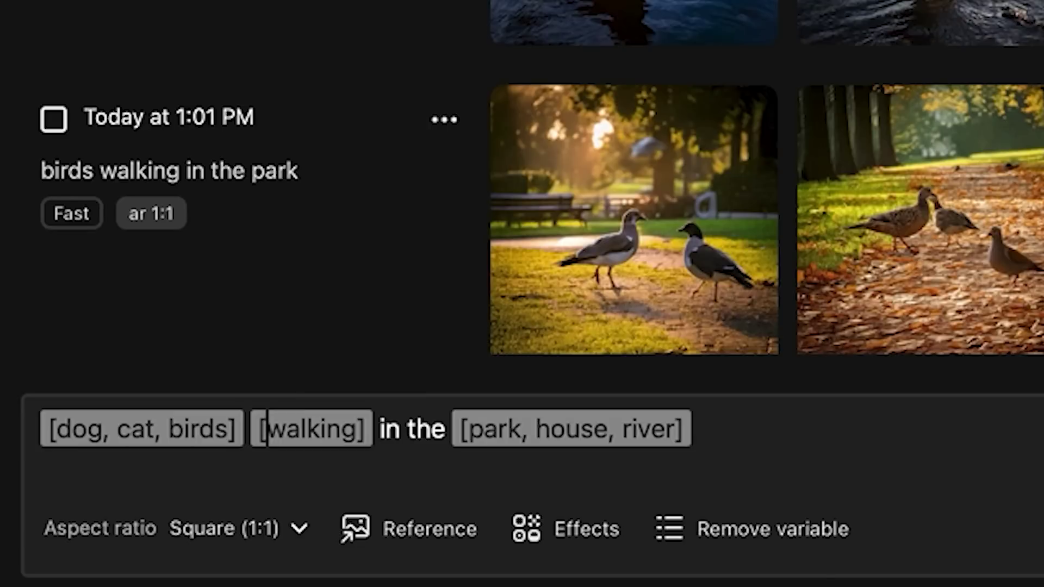
left_click(358, 431)
type(", runnin")
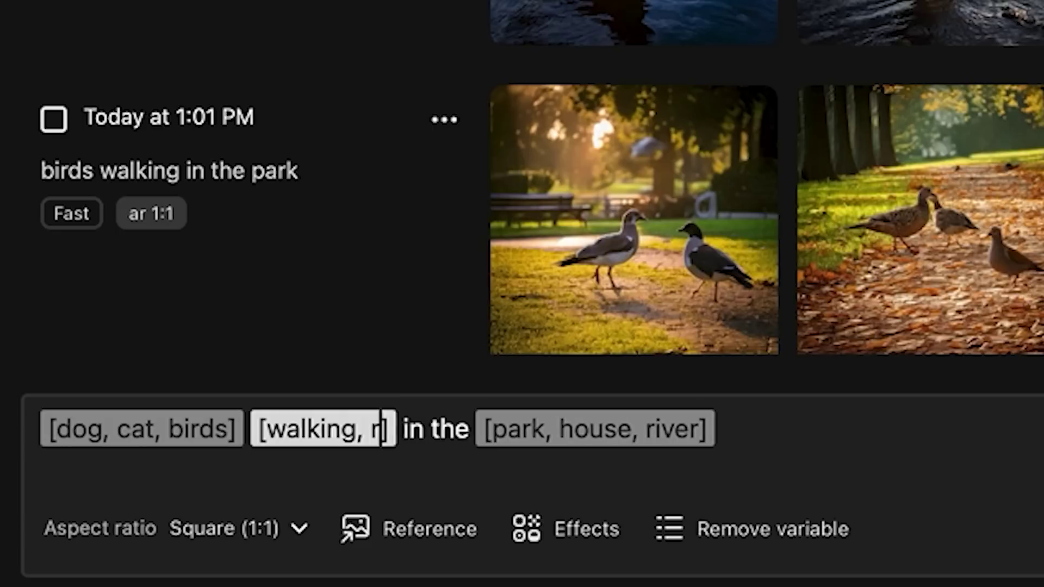
type("g, fly")
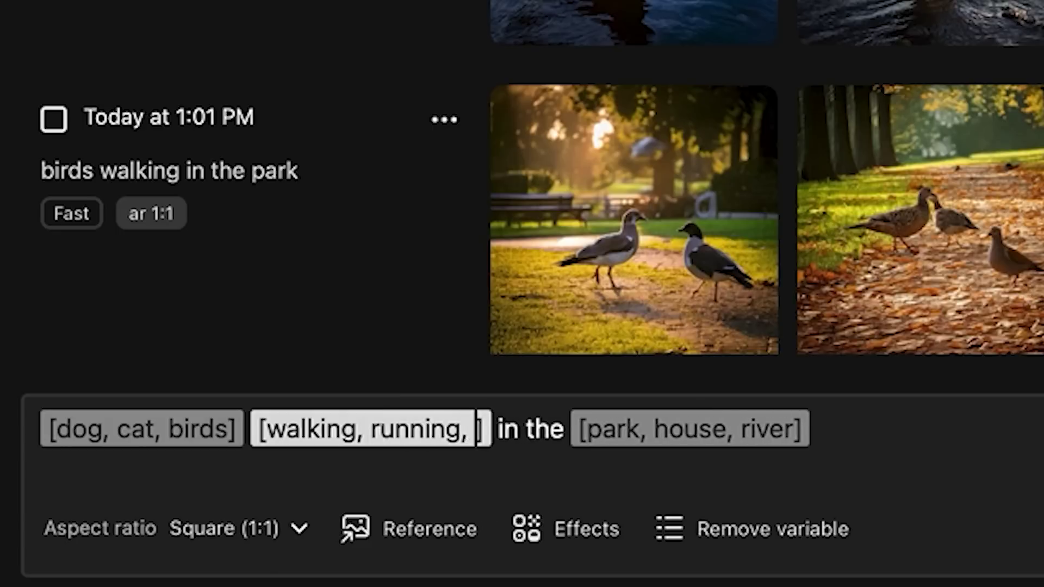
type("ing")
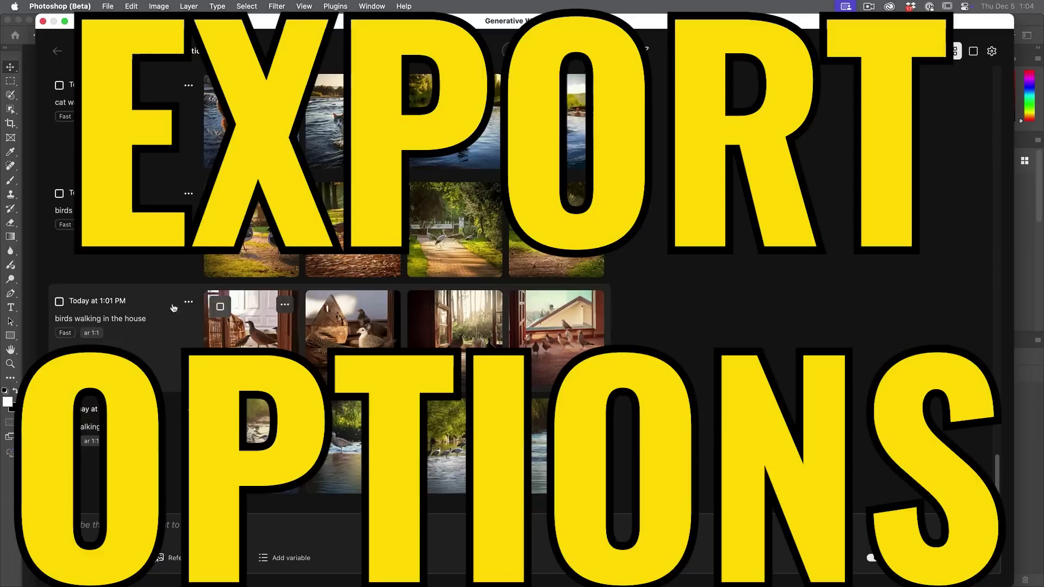
Select the second and fourth cat-in-the-house images in the gallery and favourite the selection.
scroll(700, 343, "up", 3)
scroll(700, 343, "up", 1)
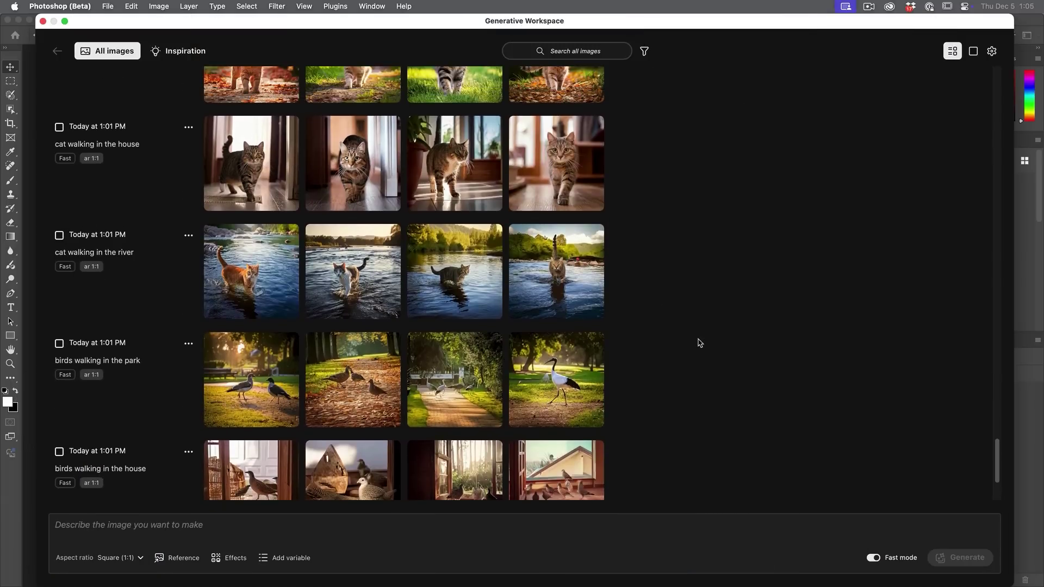
scroll(667, 326, "up", 5)
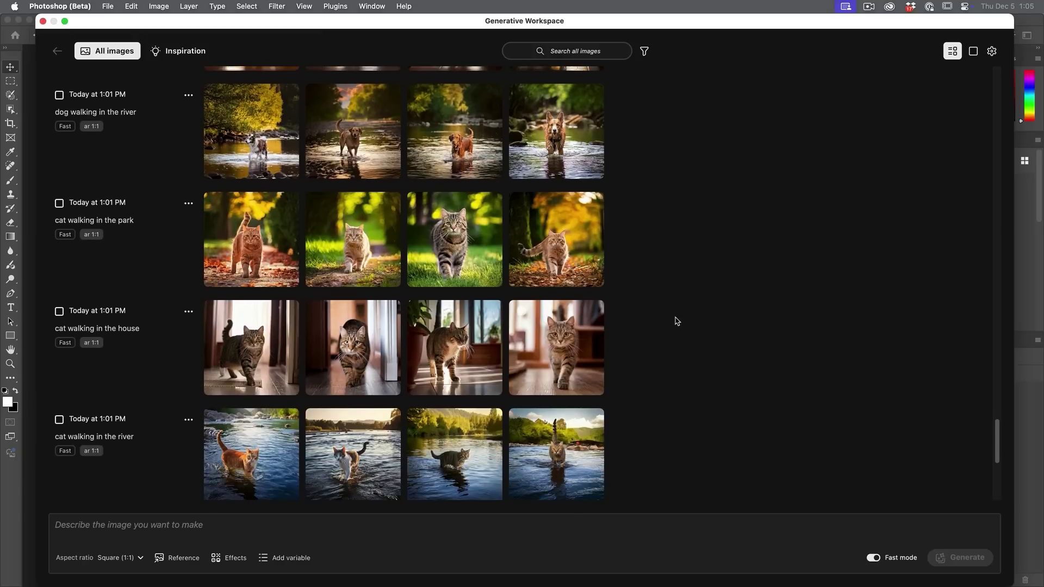
scroll(677, 321, "down", 5)
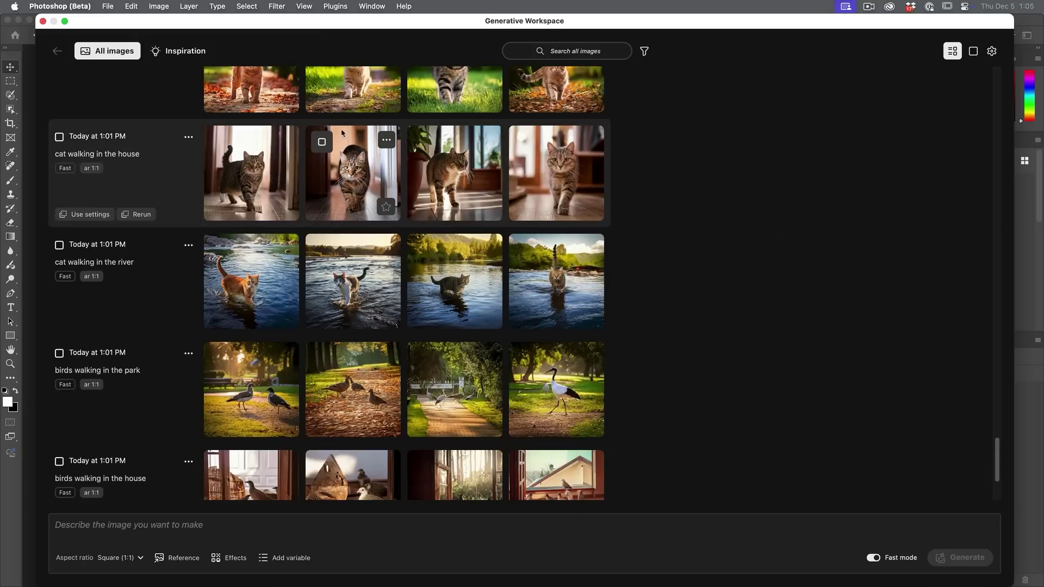
left_click(322, 142)
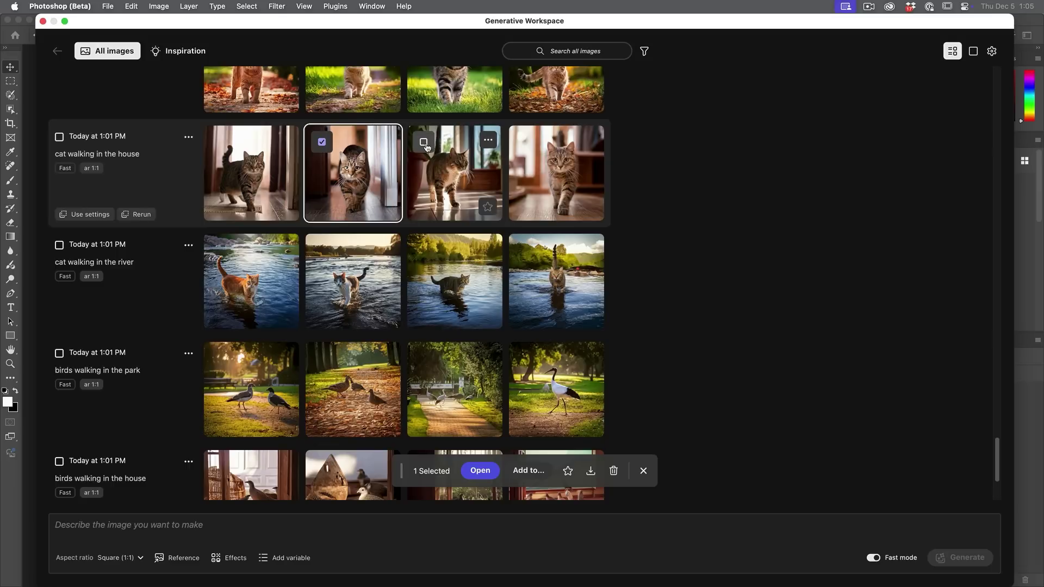
left_click(525, 142)
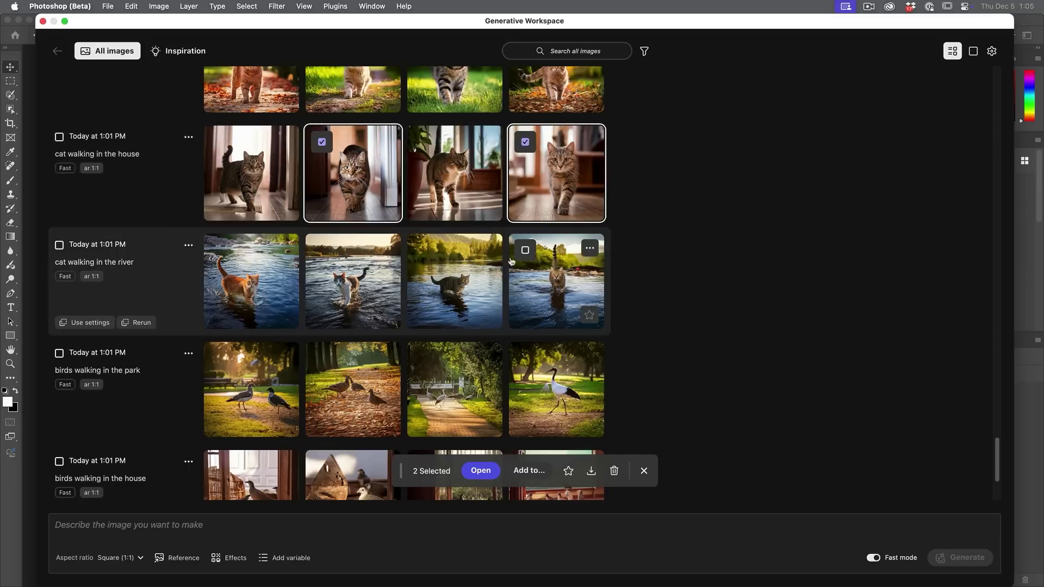
scroll(445, 257, "up", 4)
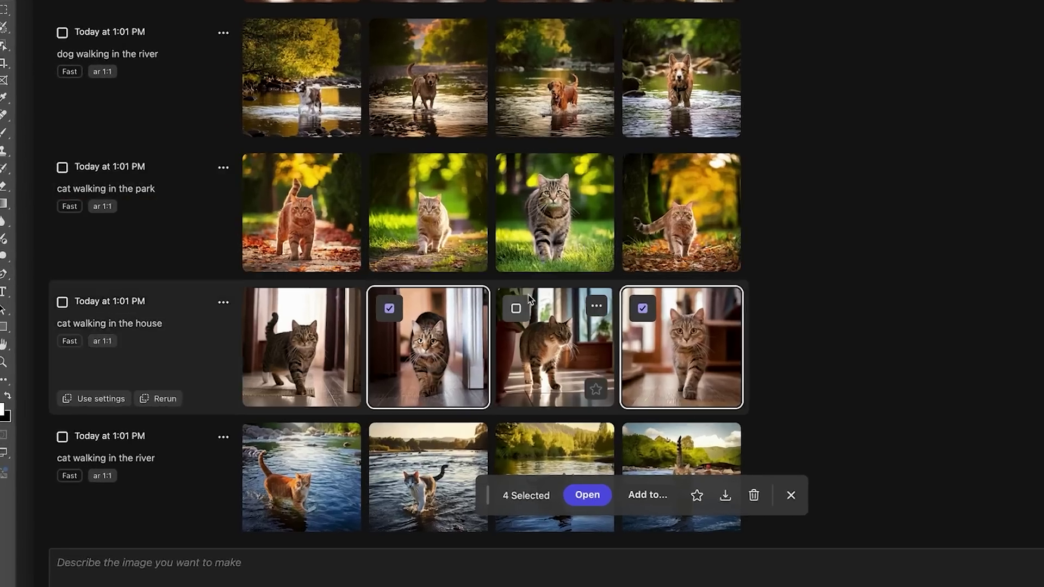
scroll(435, 321, "down", 4)
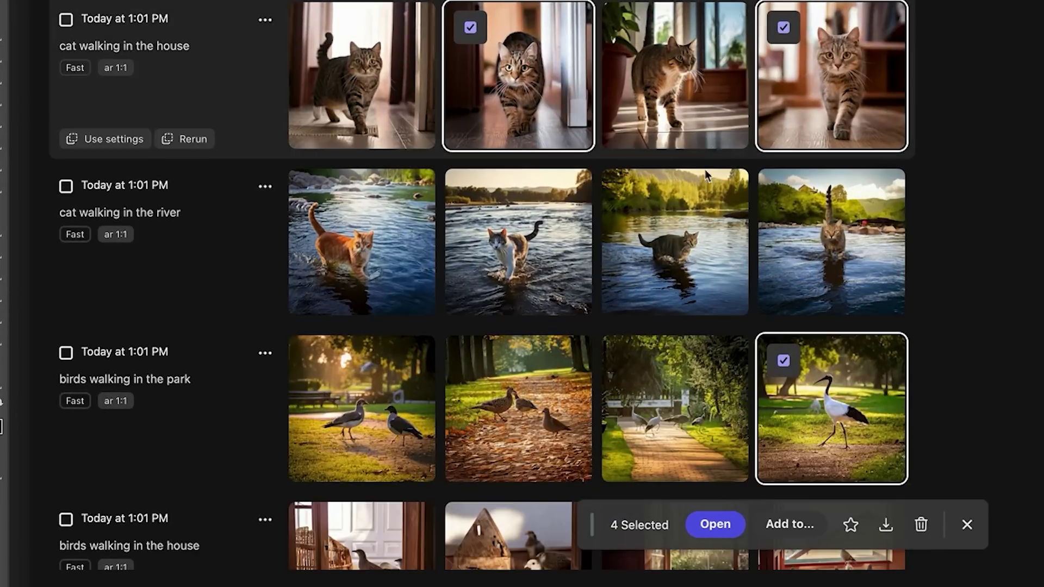
scroll(647, 272, "up", 2)
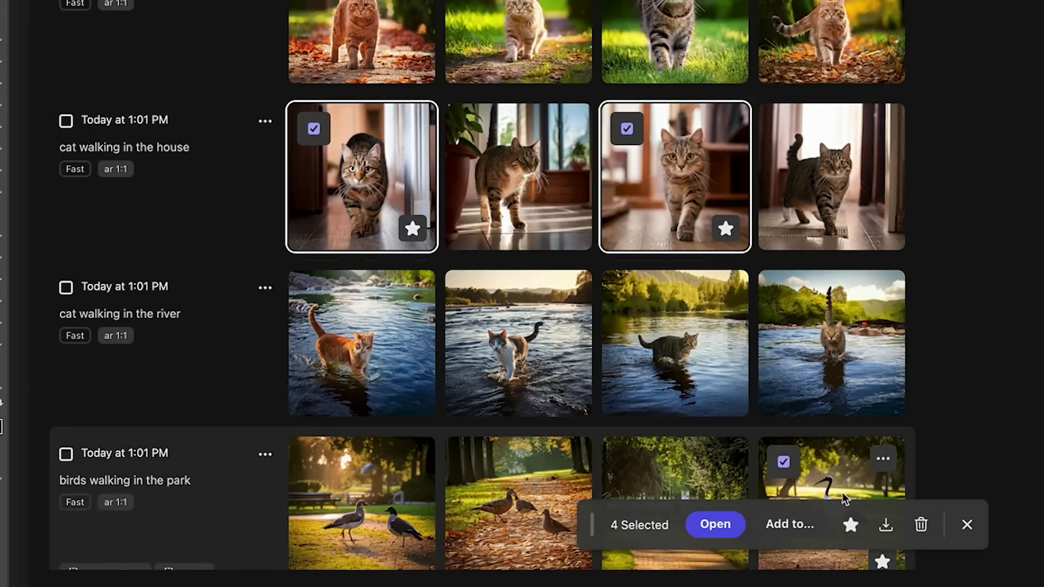
left_click(885, 525)
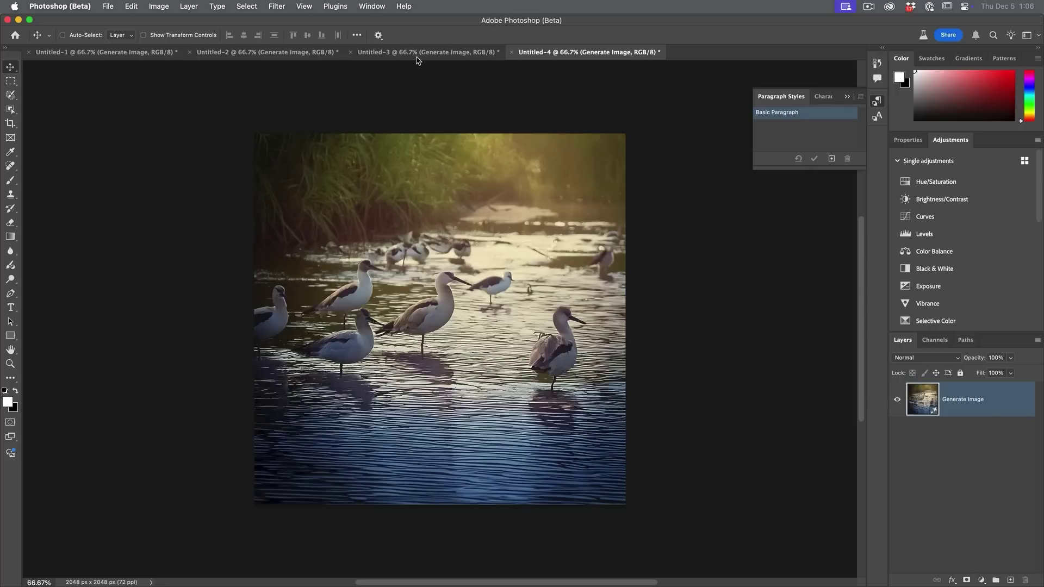
Look through the Untitled-3 stork document and the Untitled-2 and Untitled-1 cat documents.
left_click(417, 53)
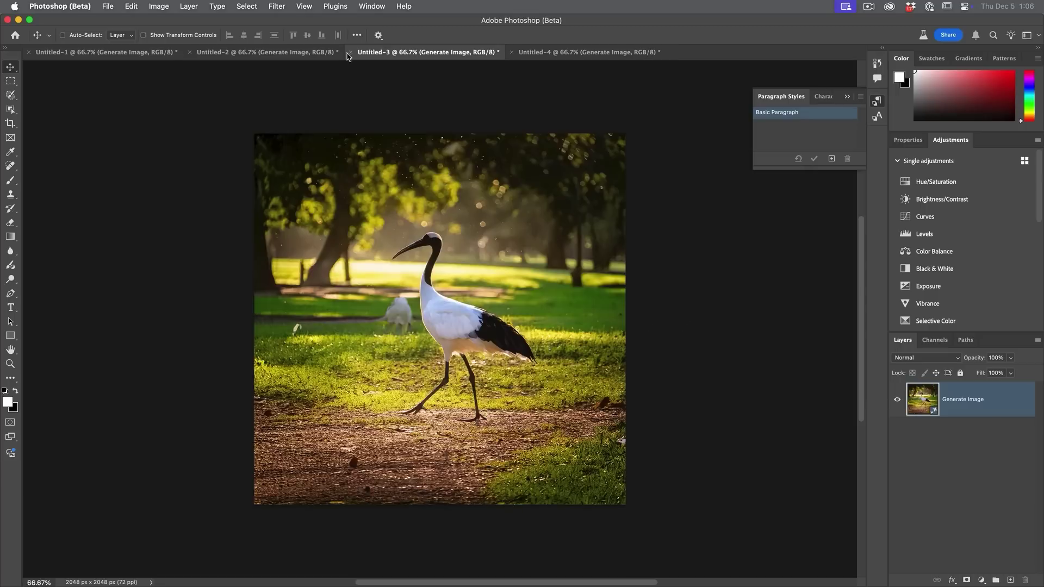
left_click(310, 55)
left_click(162, 55)
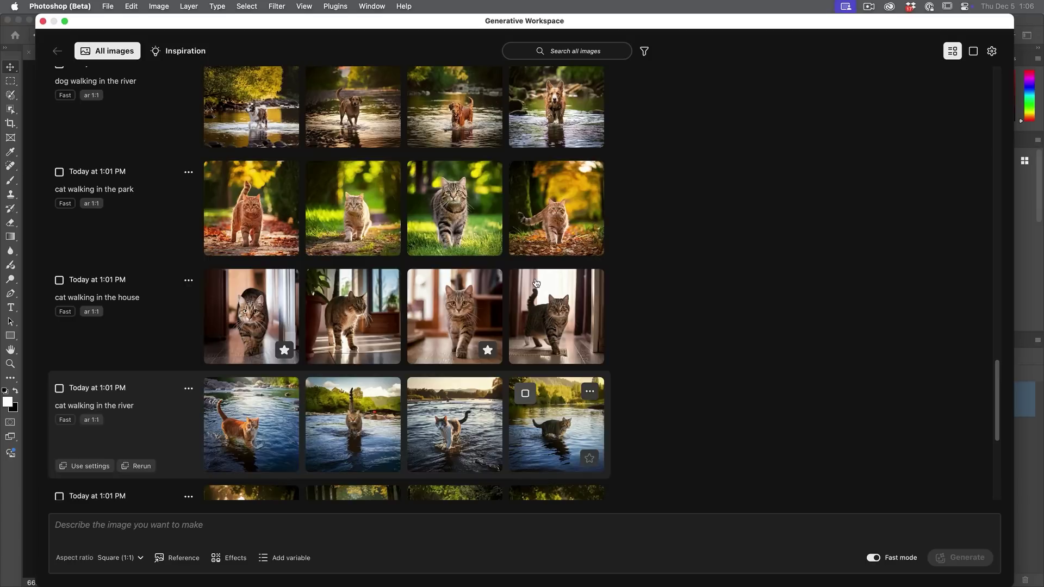
Select the tabby cat in the grassy park plus the first and third indoor cats.
left_click(423, 178)
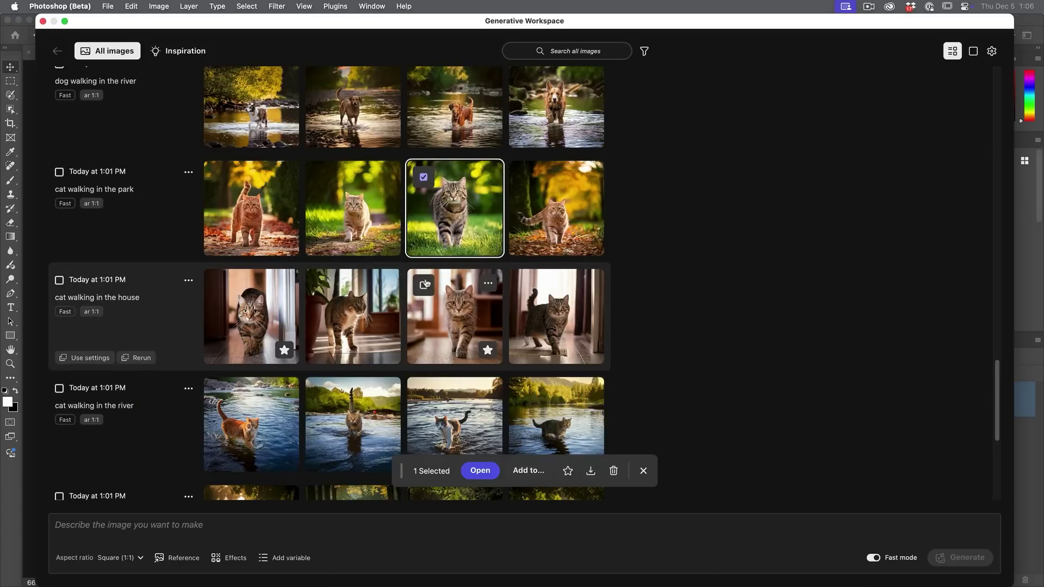
left_click(425, 284)
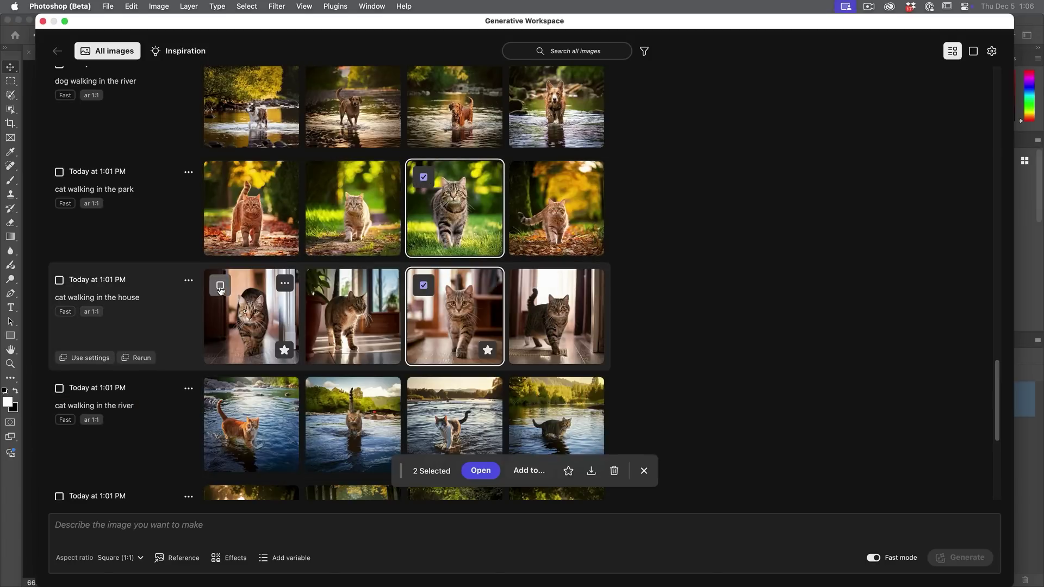
left_click(220, 286)
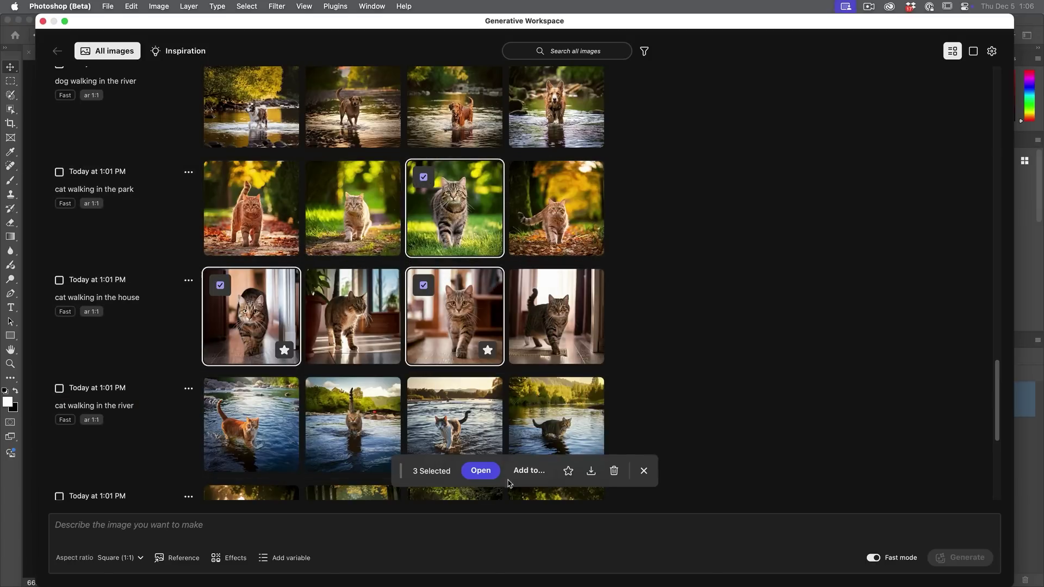
Add the three cat images to a new document as separate layers.
left_click(530, 471)
left_click(538, 290)
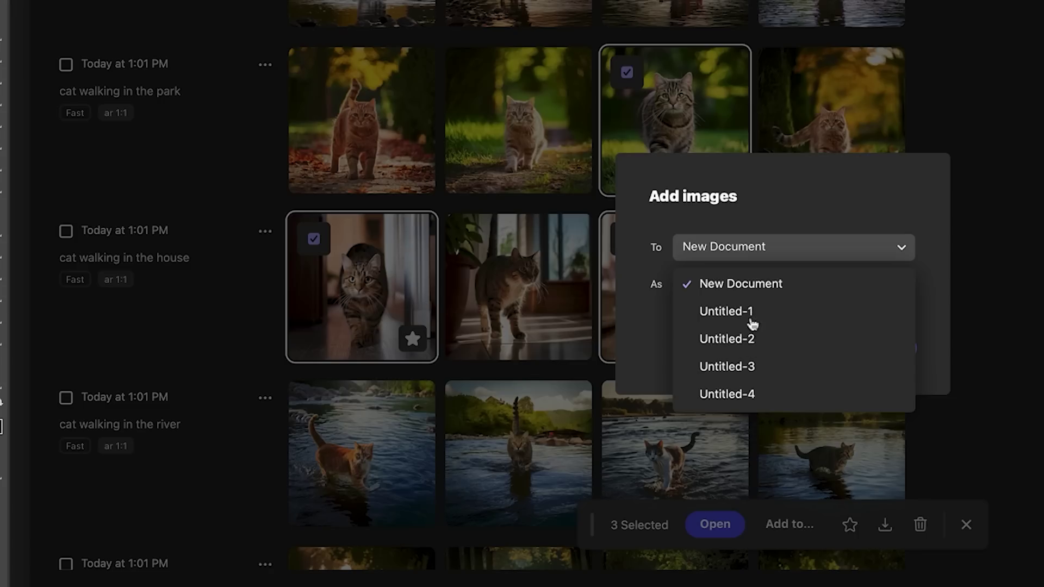
left_click(677, 253)
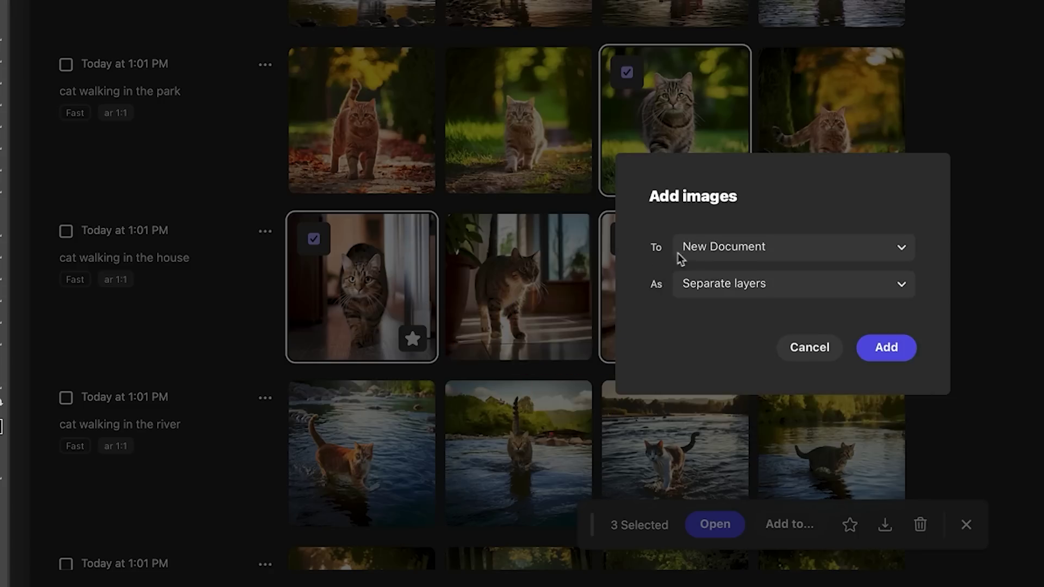
left_click(767, 293)
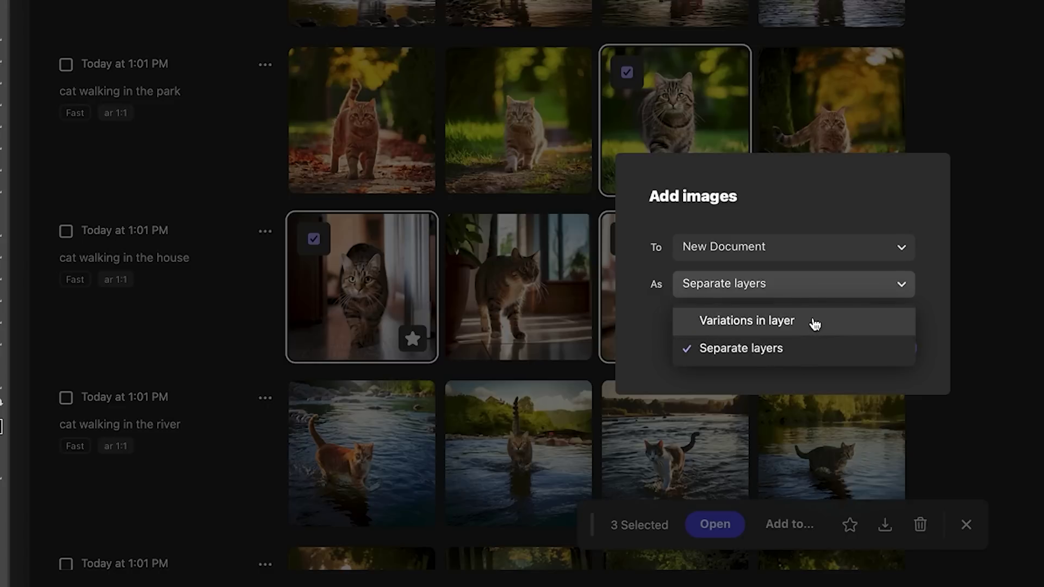
left_click(833, 182)
left_click(883, 346)
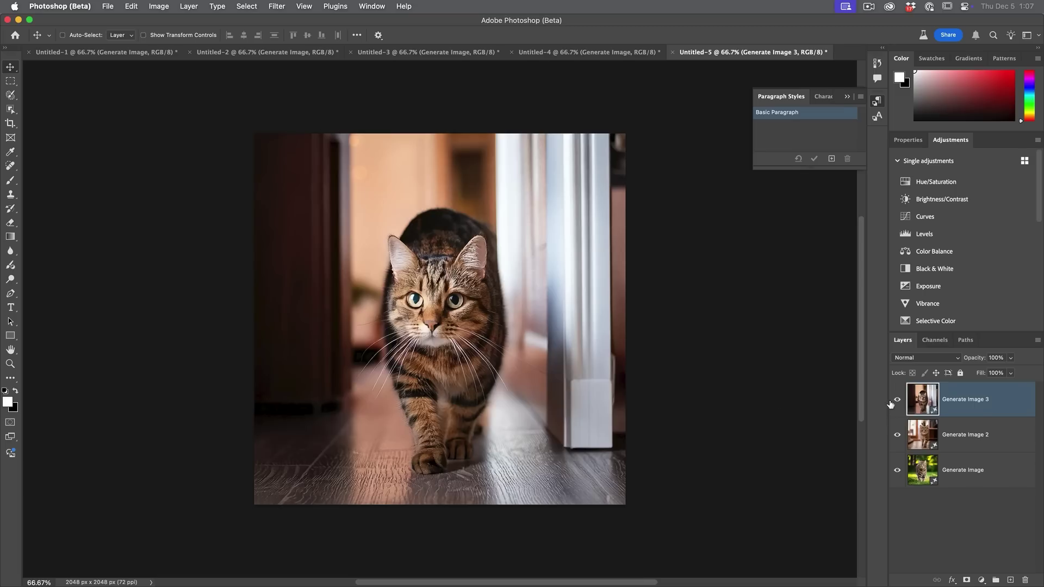
Hide Generate Image 3 and 2, select Generate Image to view its prompt, then show both again.
left_click(897, 400)
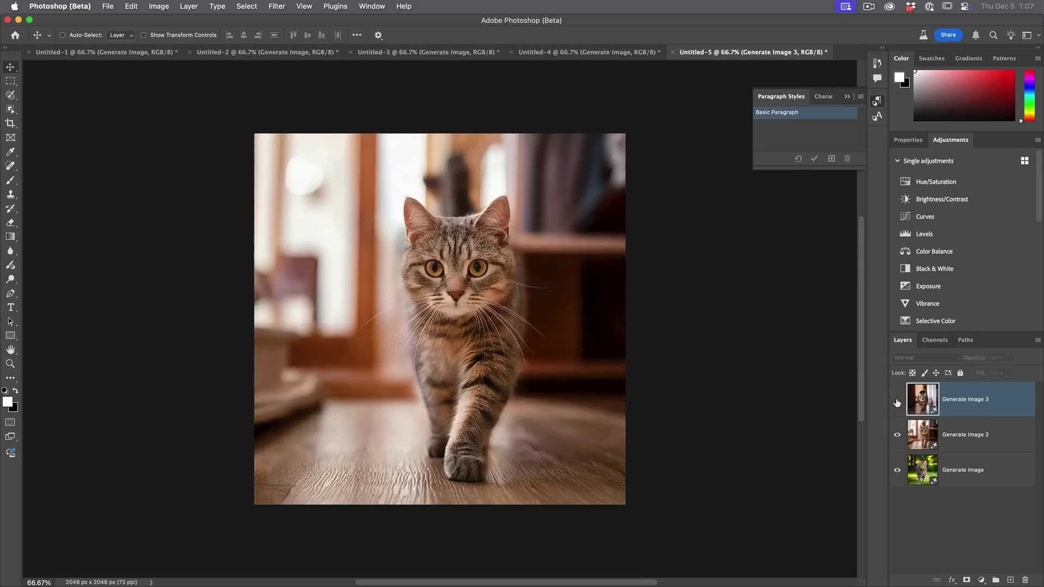
left_click(896, 435)
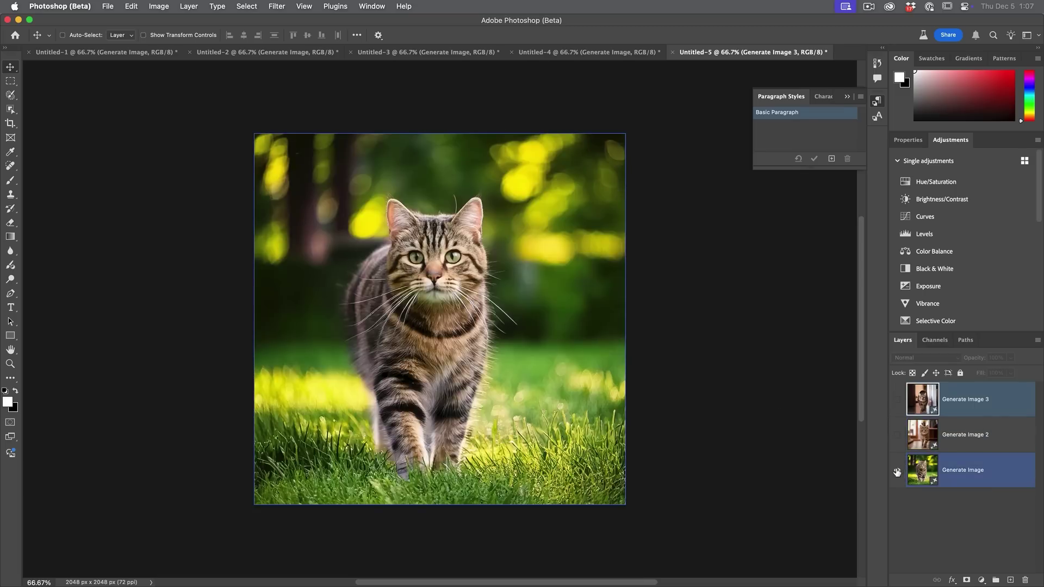
left_click(908, 139)
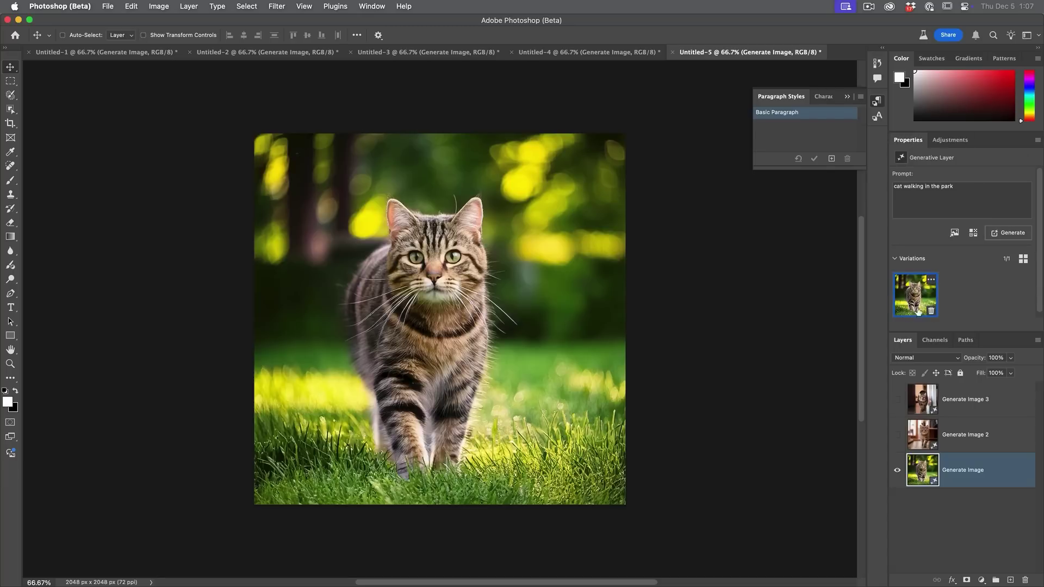
left_click(897, 435)
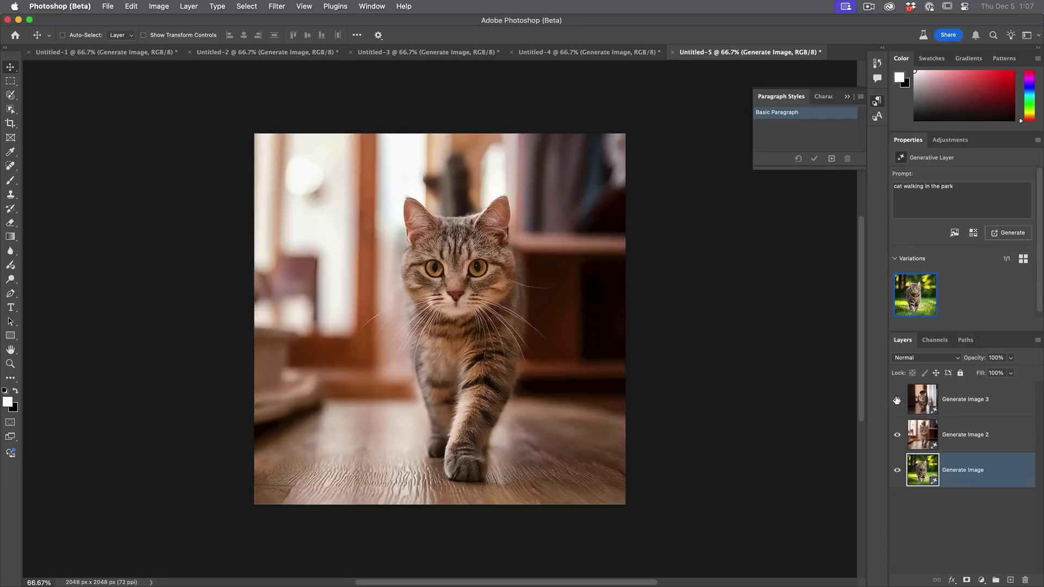
left_click(897, 400)
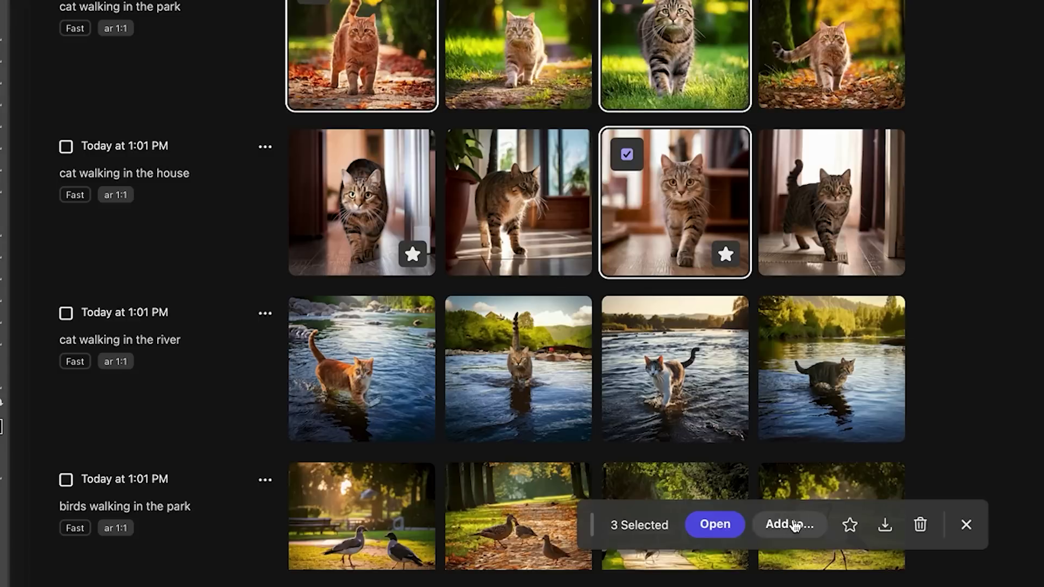
Add the three cat images to a new document as variations in one layer.
left_click(787, 523)
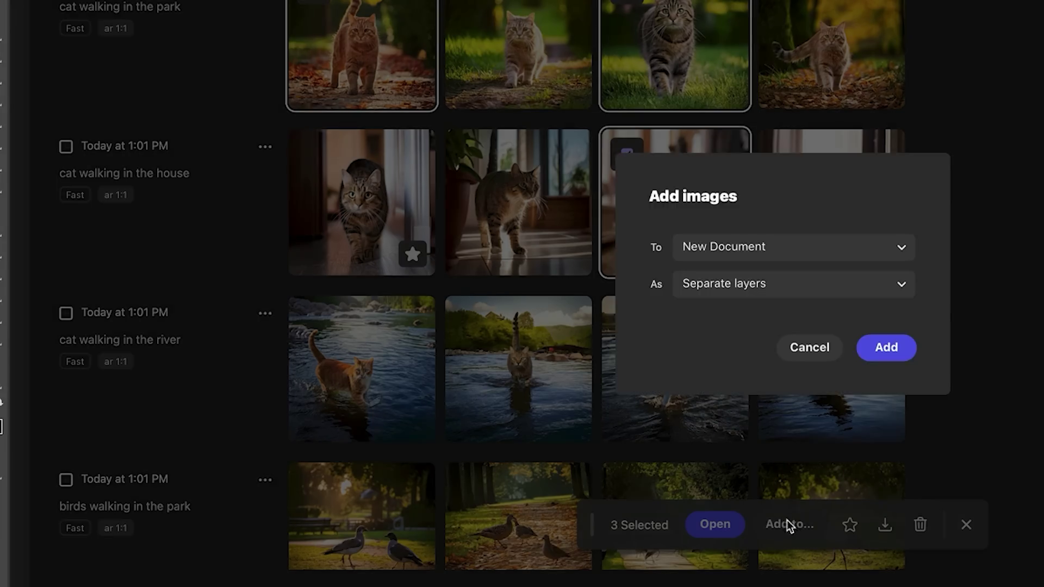
left_click(782, 291)
left_click(760, 320)
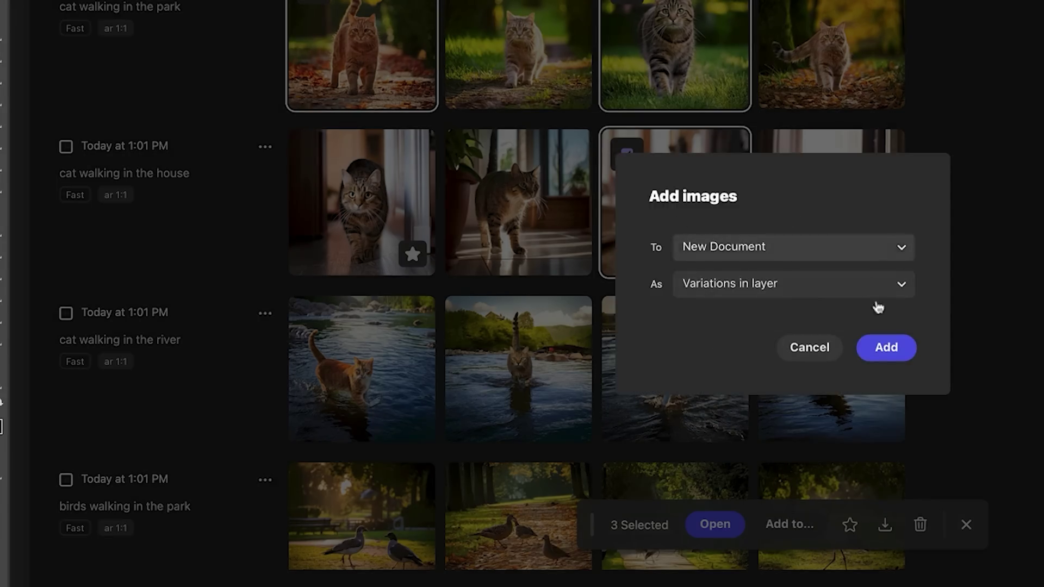
left_click(886, 348)
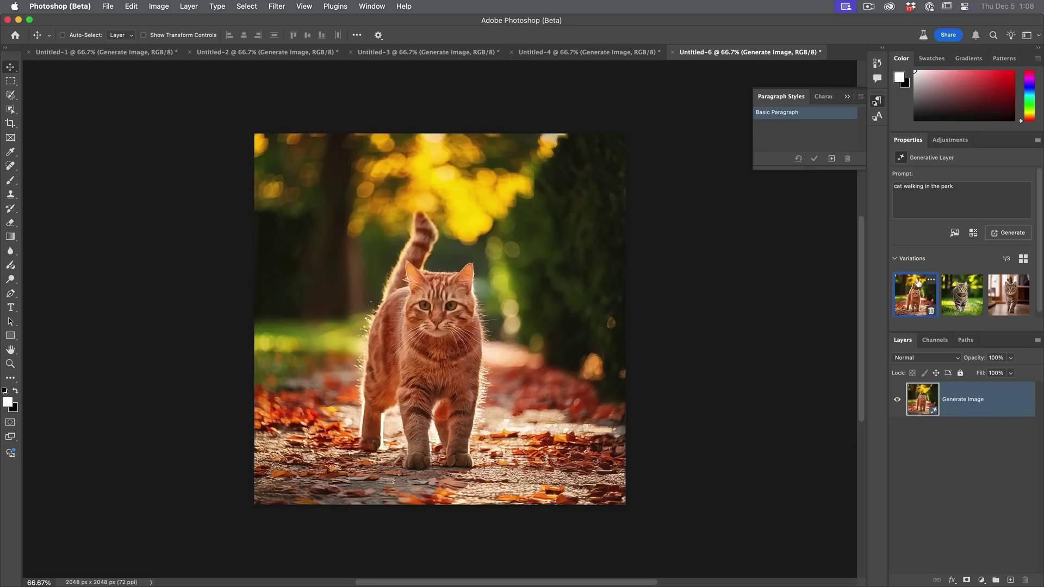
Switch between the grass tabby, indoor tabby and autumn-leaves orange cat variations in Properties.
left_click(962, 285)
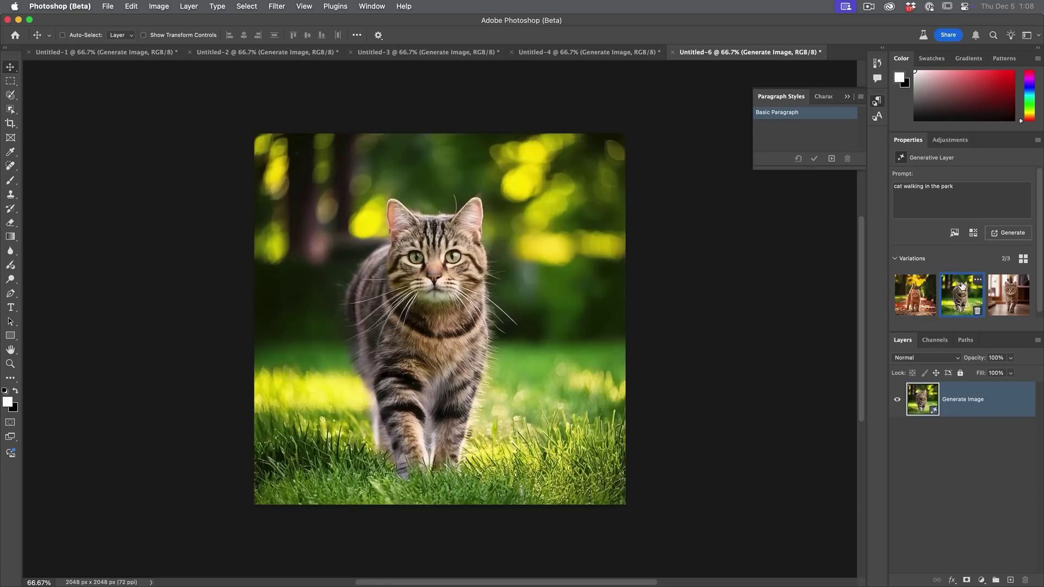
left_click(1012, 288)
left_click(966, 293)
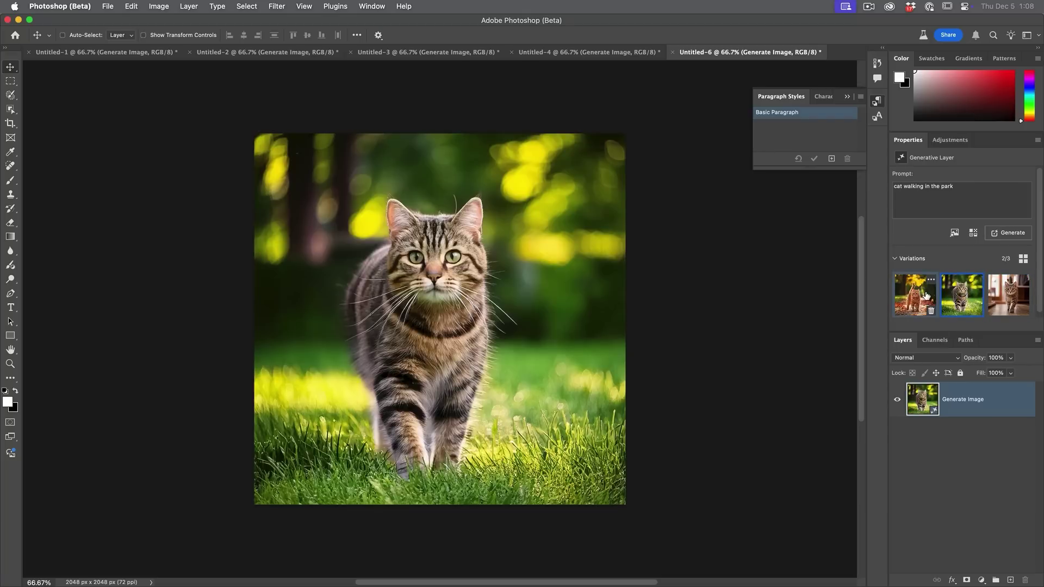
left_click(927, 296)
left_click(959, 295)
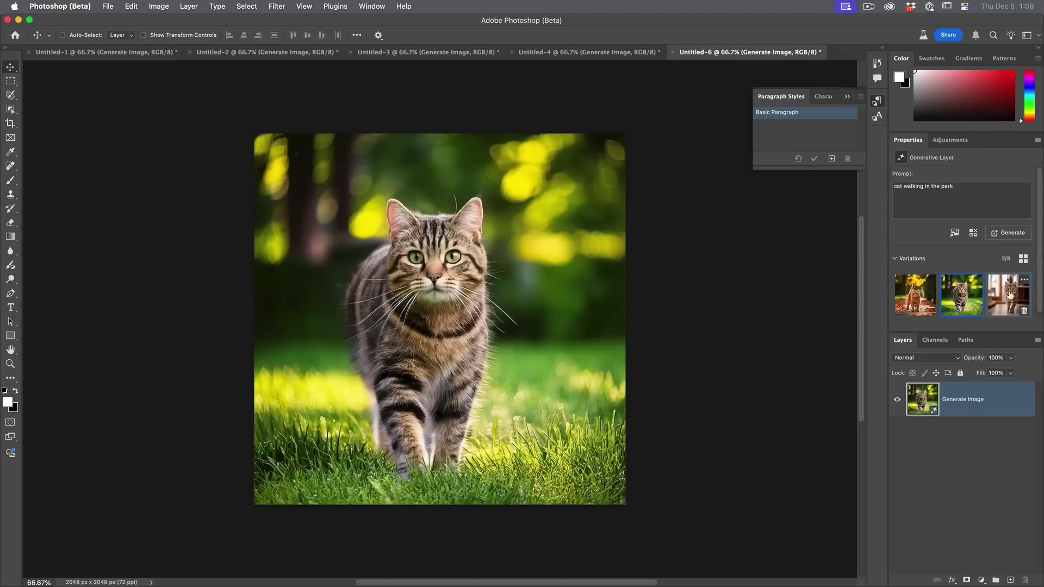
left_click(1015, 295)
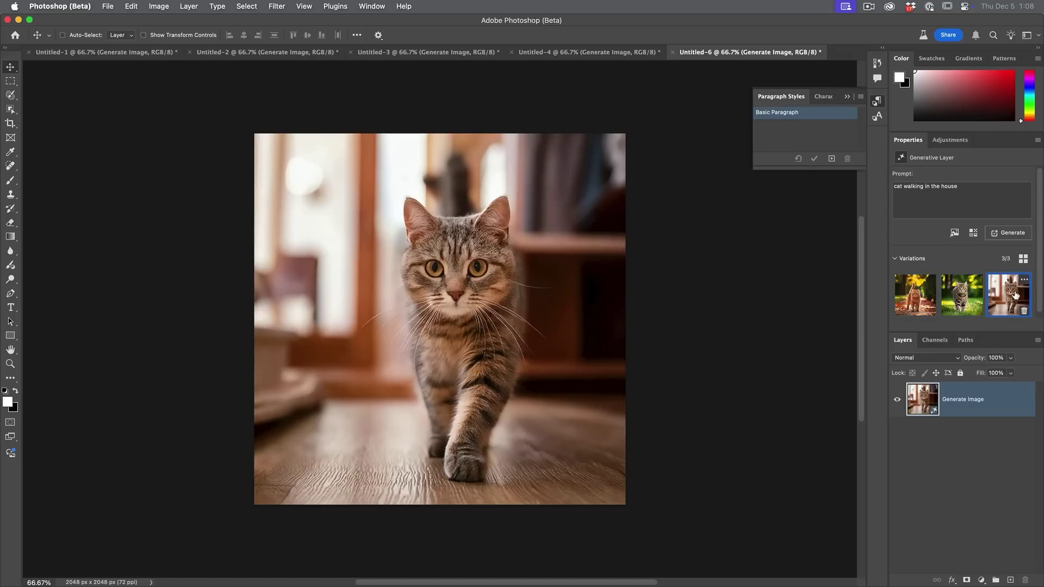